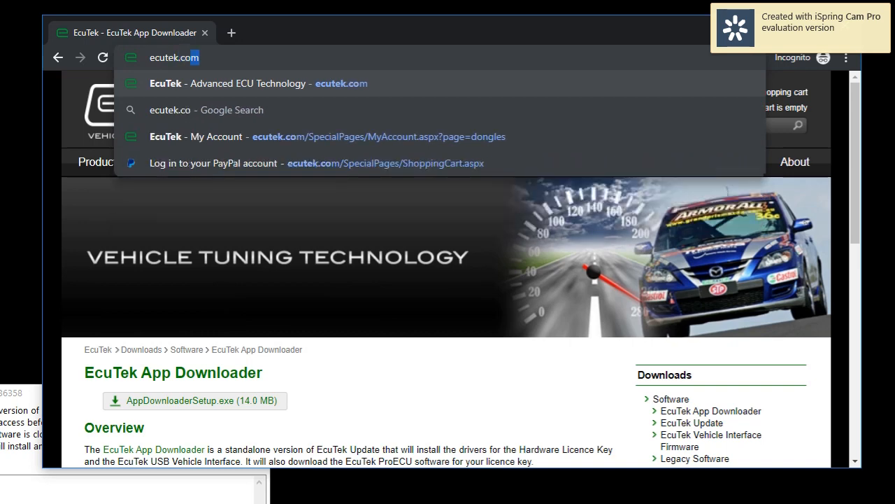
Load ecutek.com, go to the EcuTek App Downloader page and download AppDownloaderSetup.exe
key(Return)
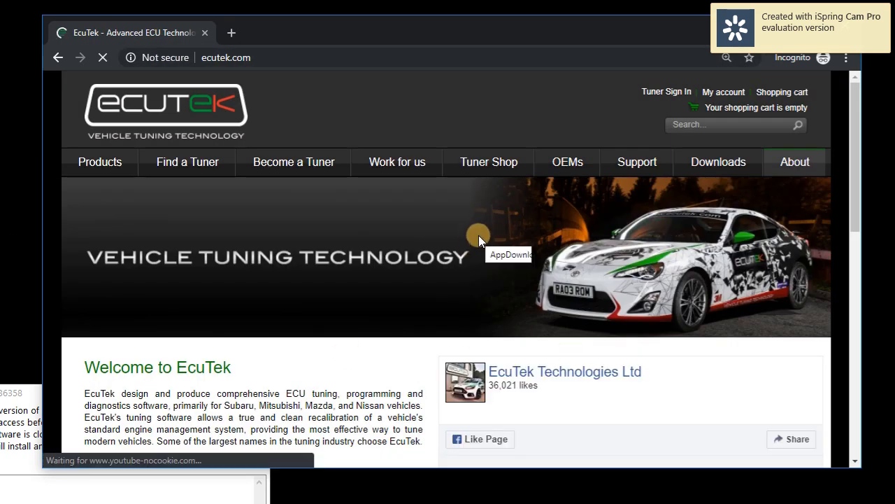
mouse_move(735, 162)
mouse_move(692, 187)
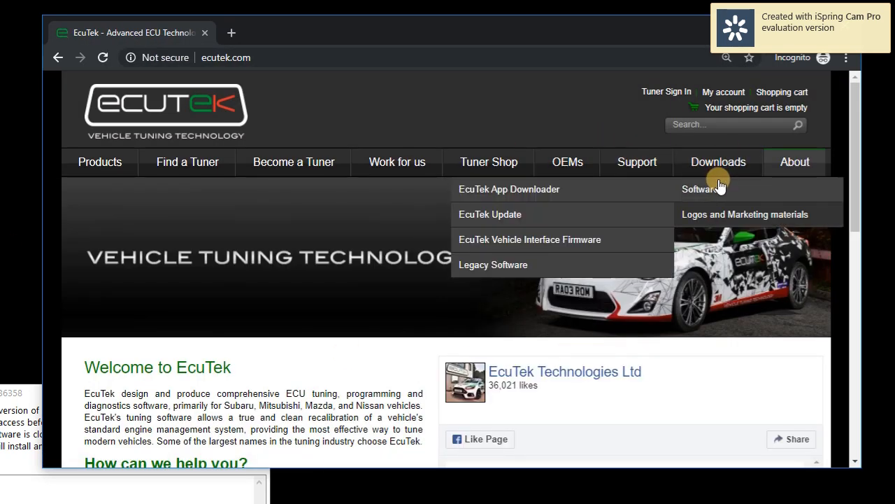
click(508, 192)
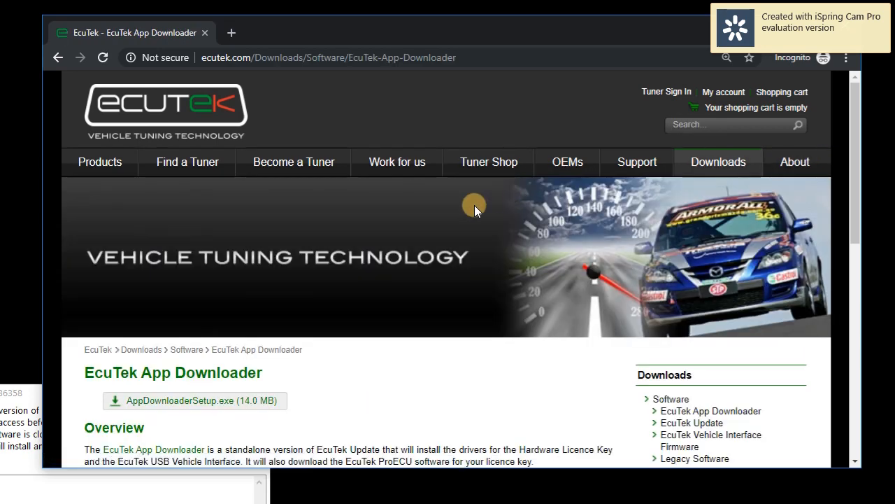
scroll(352, 299, down, 1)
scroll(351, 299, down, 1)
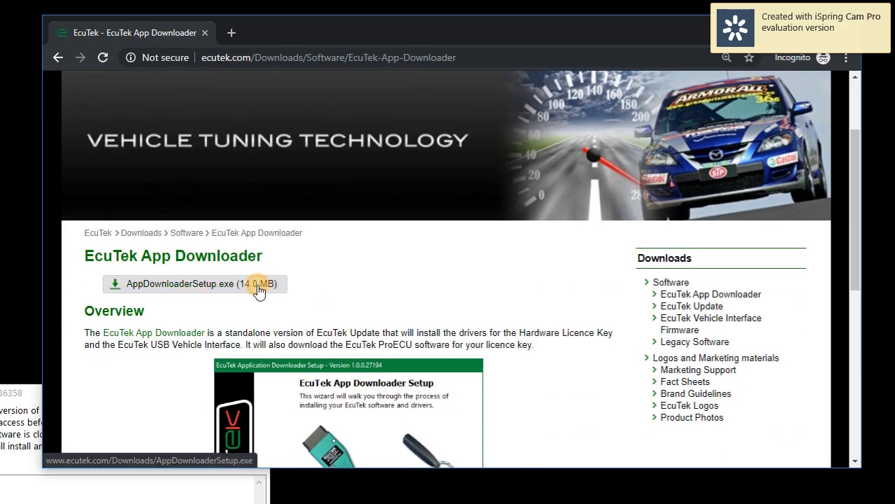
click(258, 289)
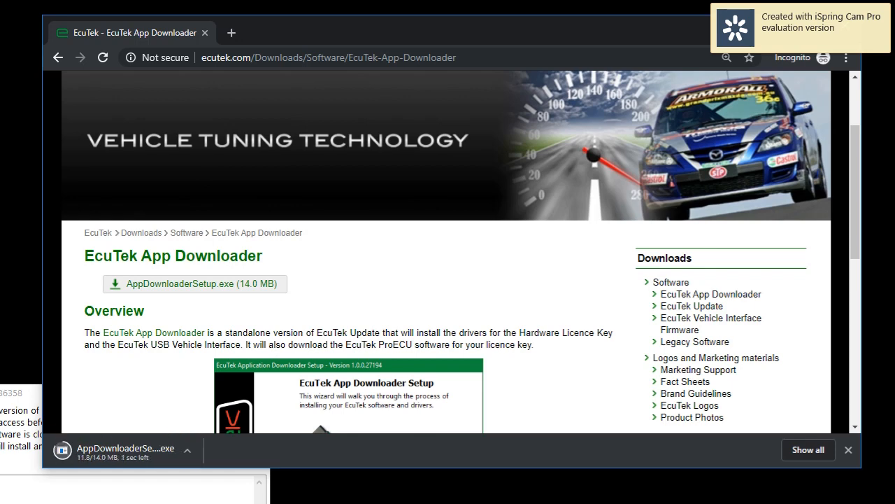
Download ProECU with the EcuTek Application Downloader, agree to the license terms and close the downloader
drag(0, 398, 330, 80)
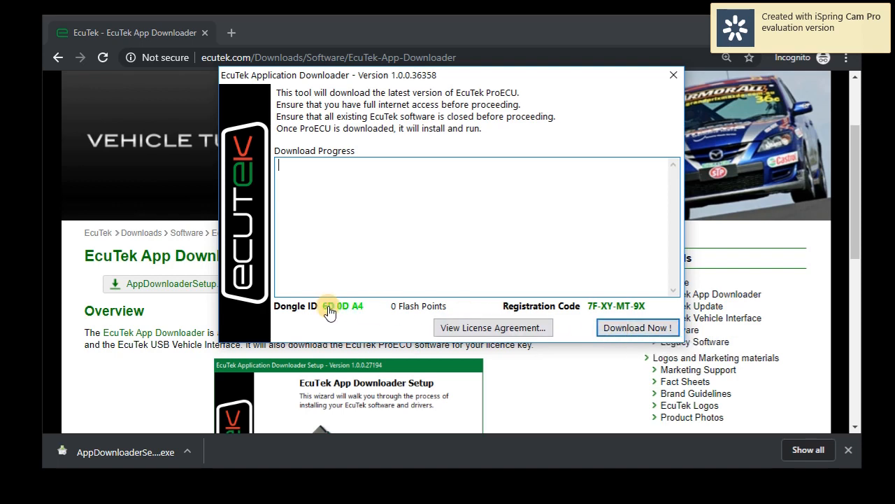
click(663, 333)
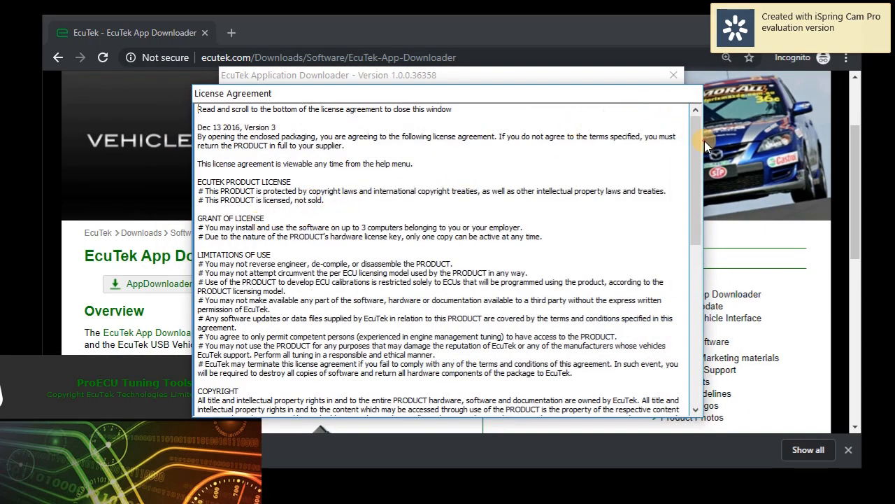
drag(697, 146, 668, 328)
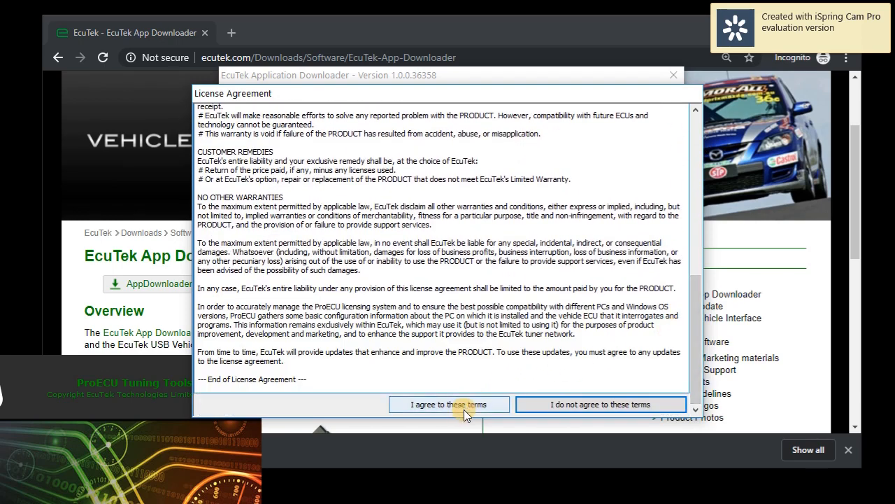
click(464, 410)
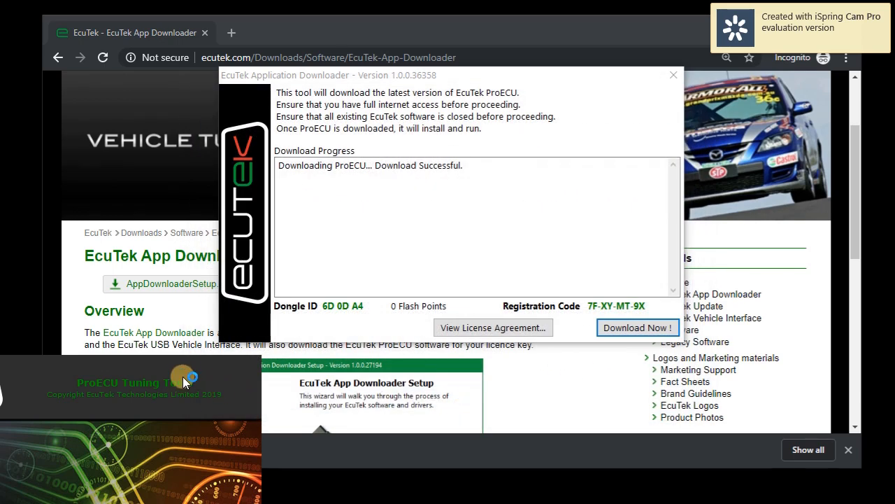
click(673, 75)
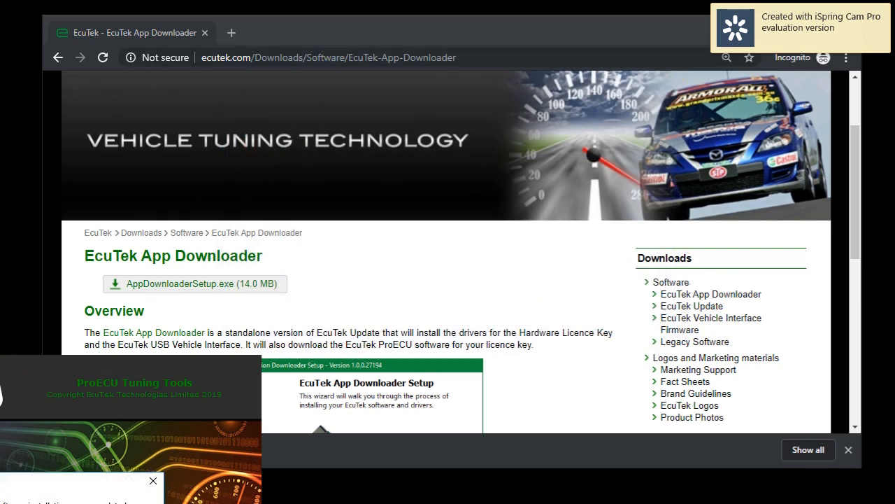
Acknowledge the completed installation to launch ProECU, clear the browser from view and move the ProECU window to the screen's upper edge
drag(108, 479, 351, 215)
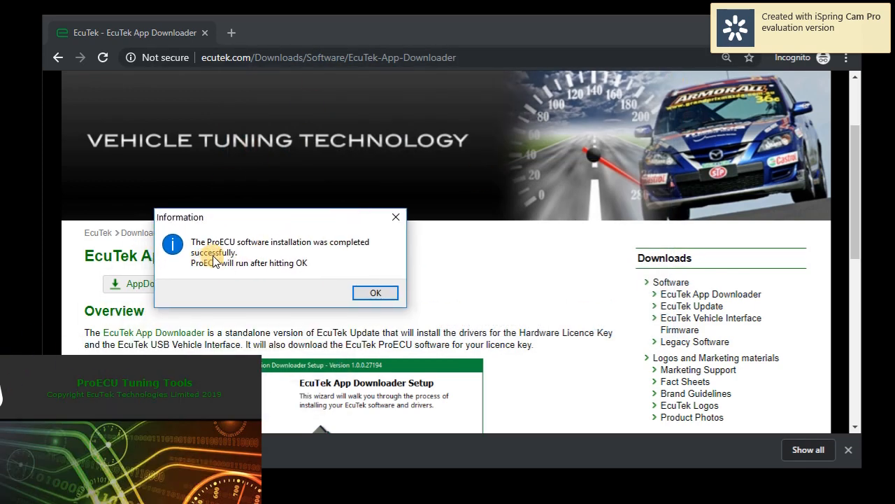
click(383, 299)
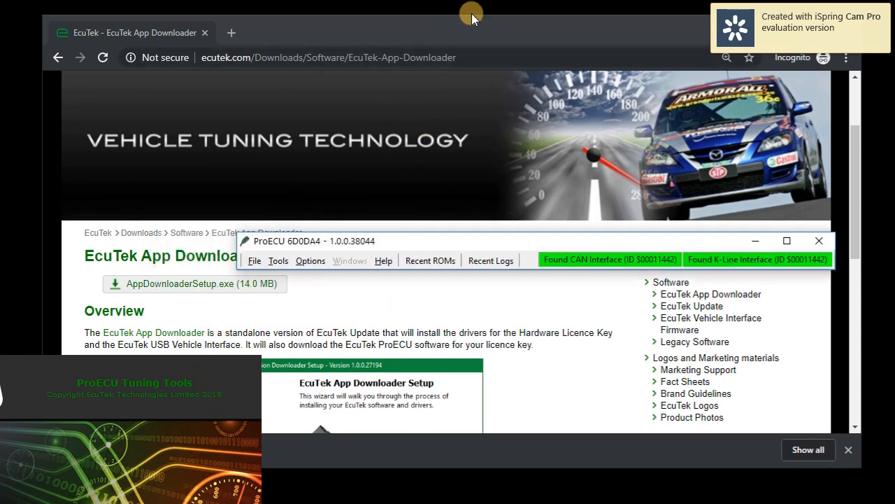
click(782, 26)
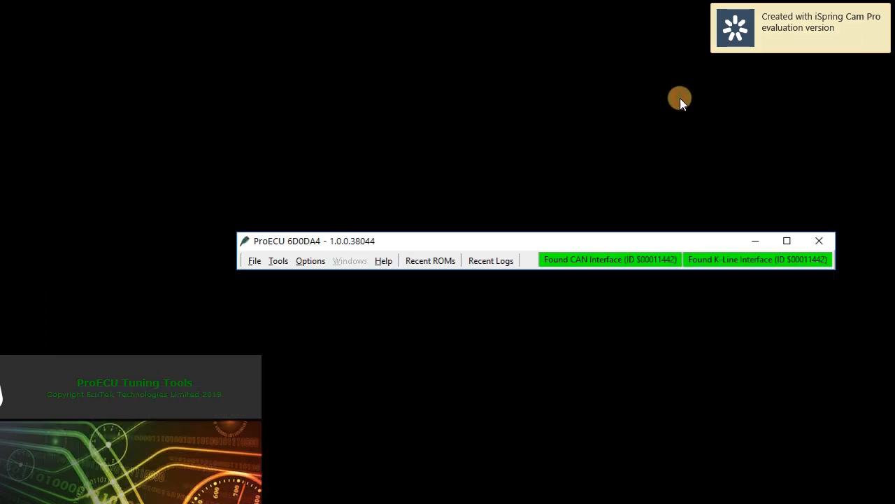
drag(422, 243, 351, 15)
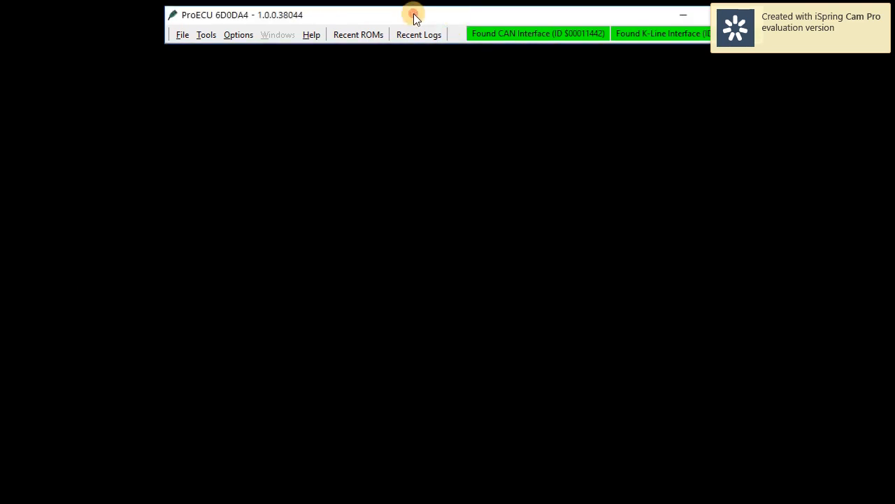
click(183, 35)
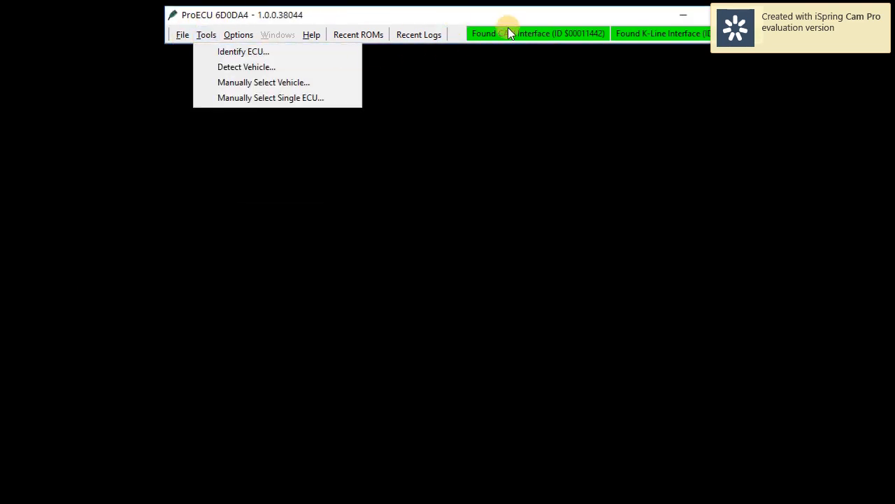
click(521, 15)
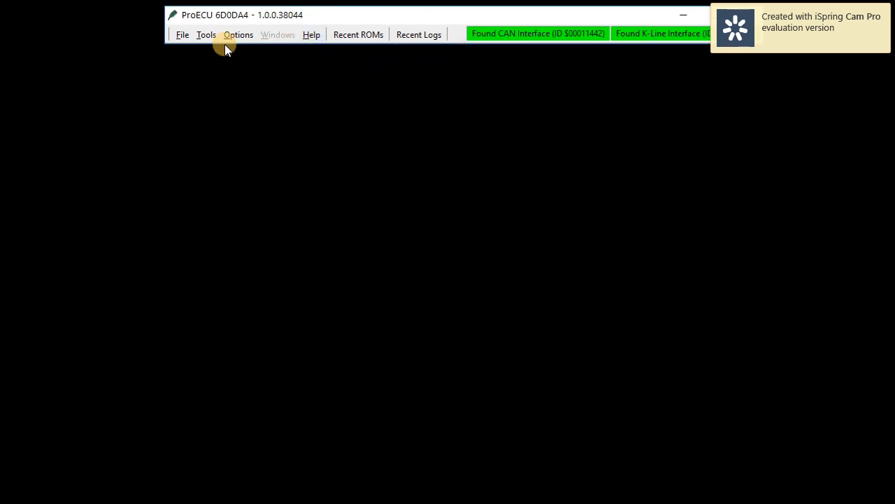
click(310, 39)
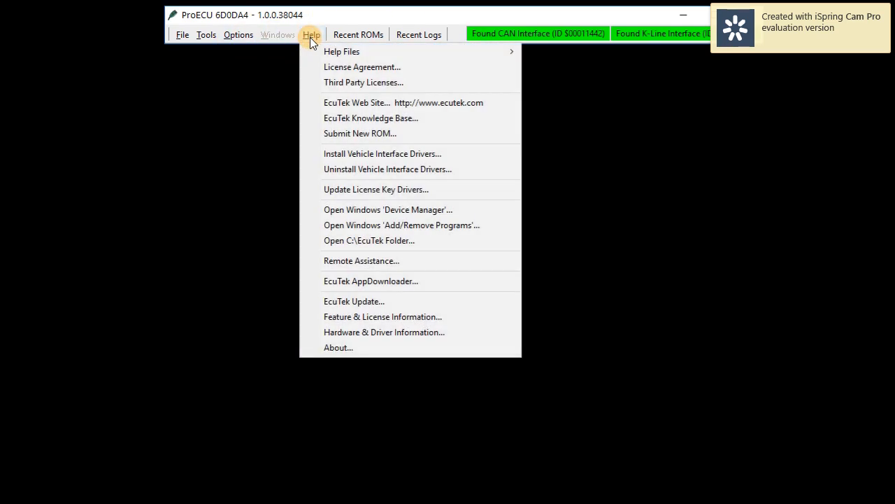
Examine the RaceROM firmware files offered for the vehicle interface firmware update, and leave without updating
mouse_move(235, 31)
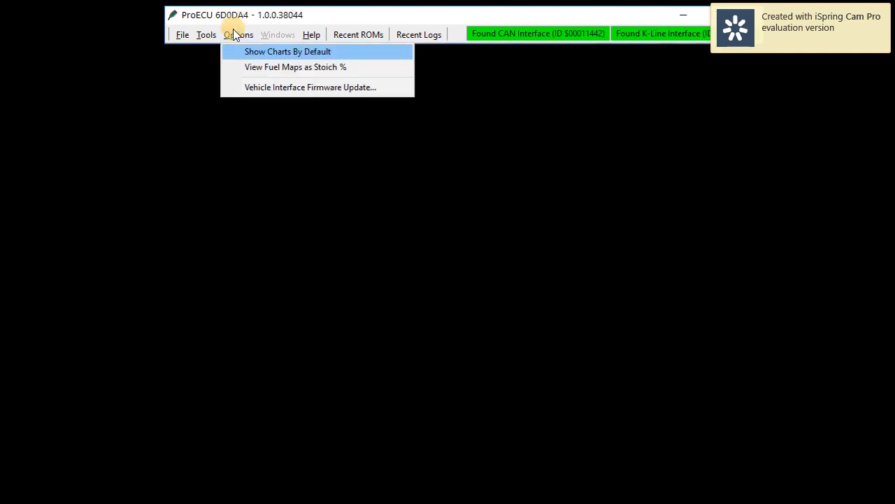
click(268, 87)
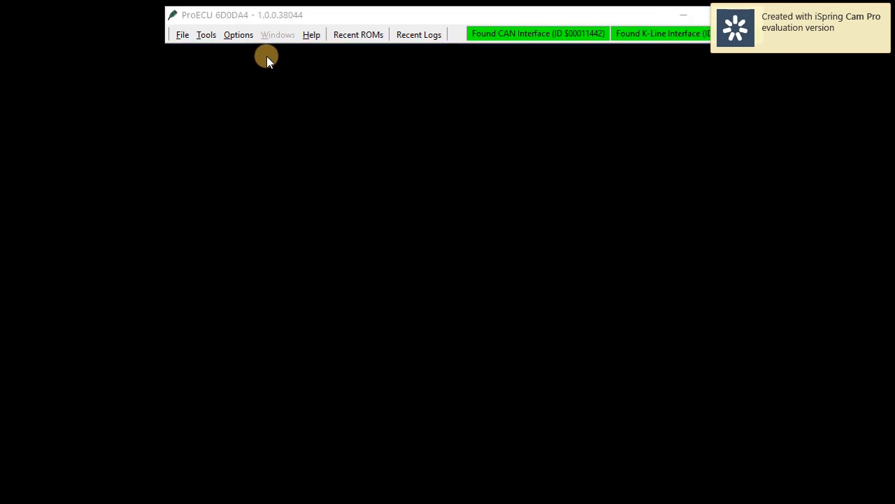
drag(97, 261, 429, 152)
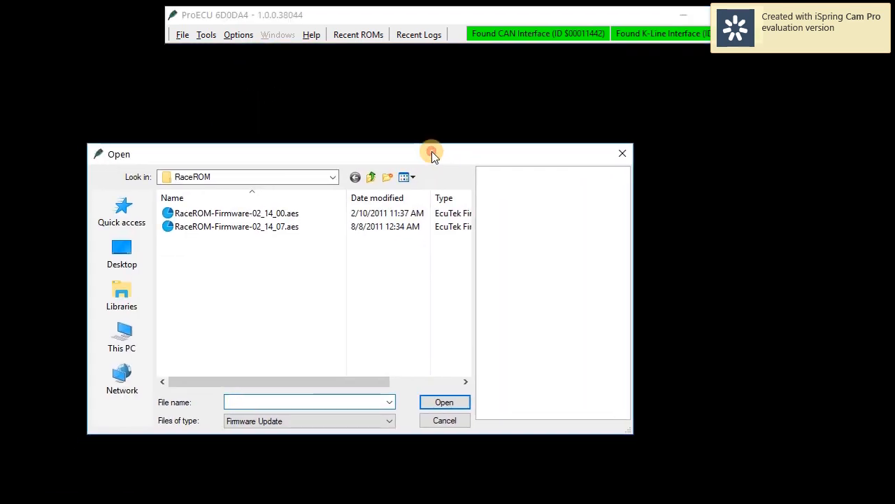
click(226, 211)
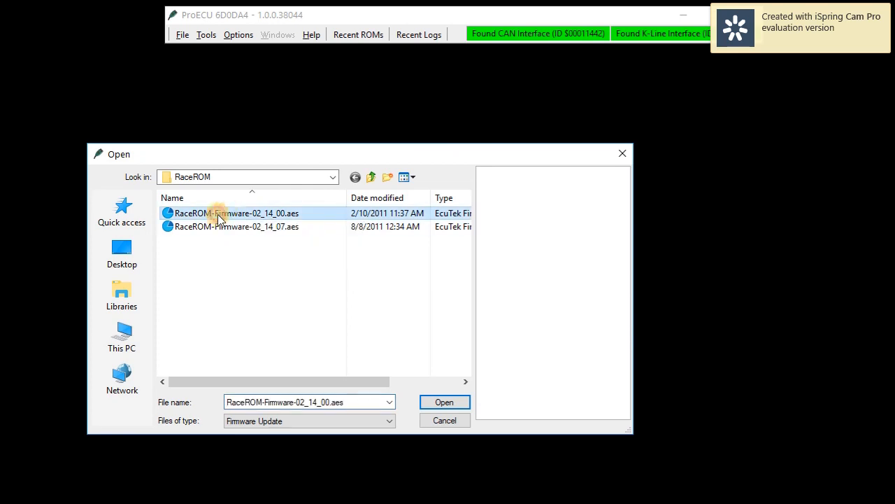
click(200, 228)
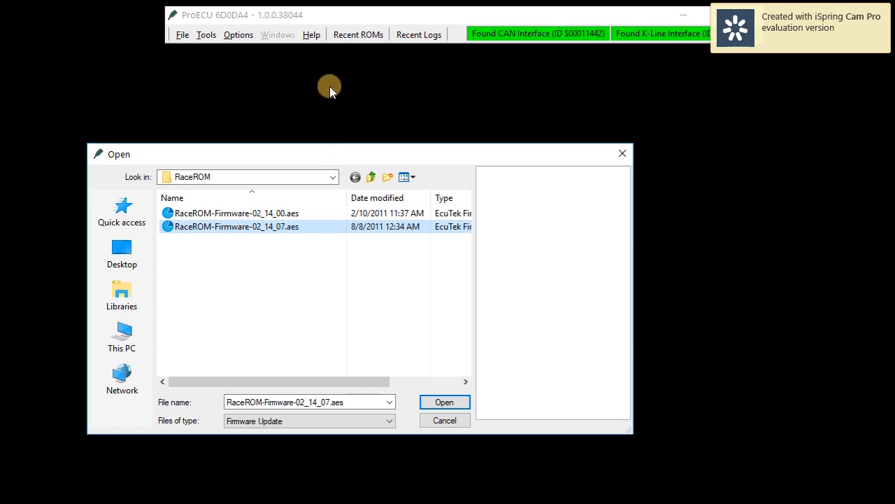
click(463, 420)
click(307, 35)
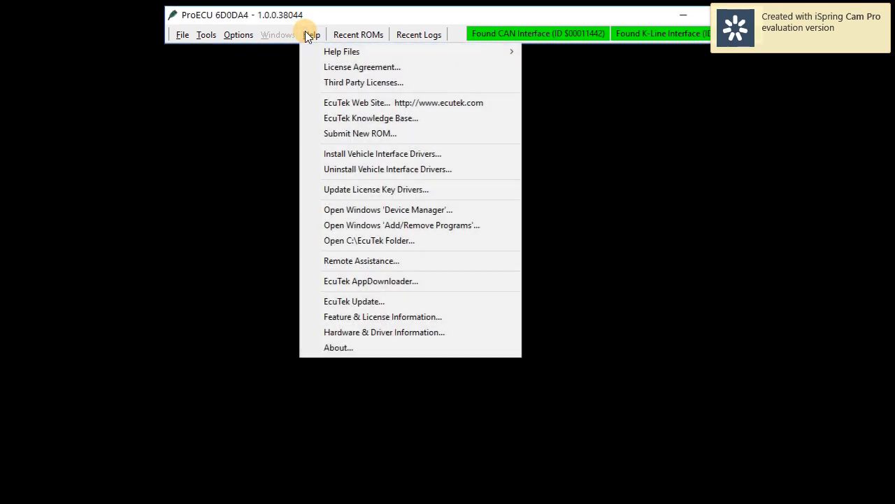
mouse_move(241, 36)
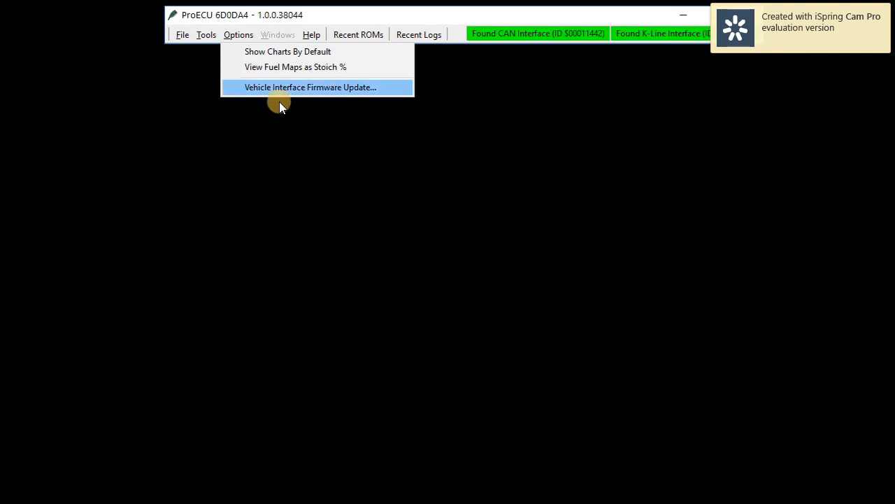
mouse_move(359, 35)
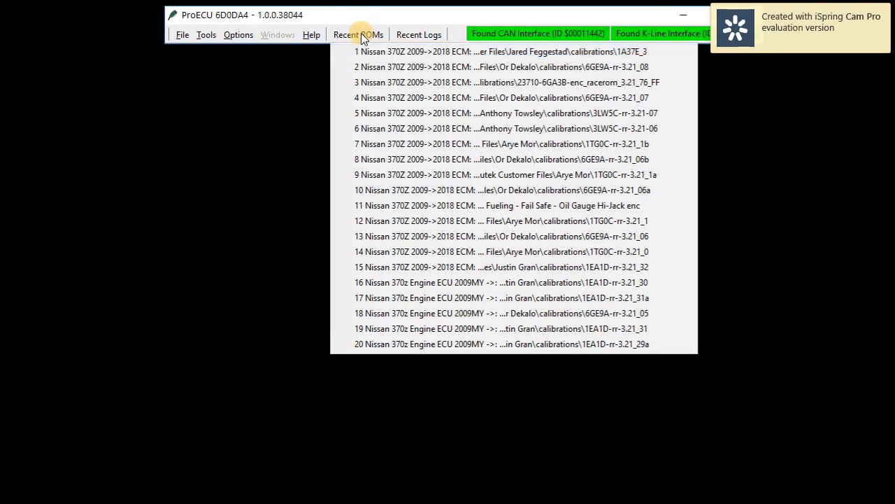
mouse_move(299, 30)
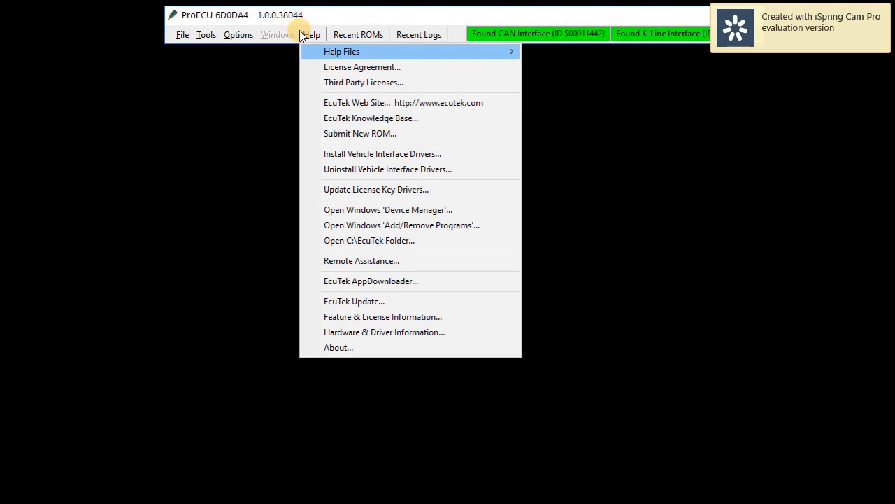
Start opening a log file and switch the file browser from MapAccessLogs to the Dropbox folder on the Desktop
mouse_move(172, 33)
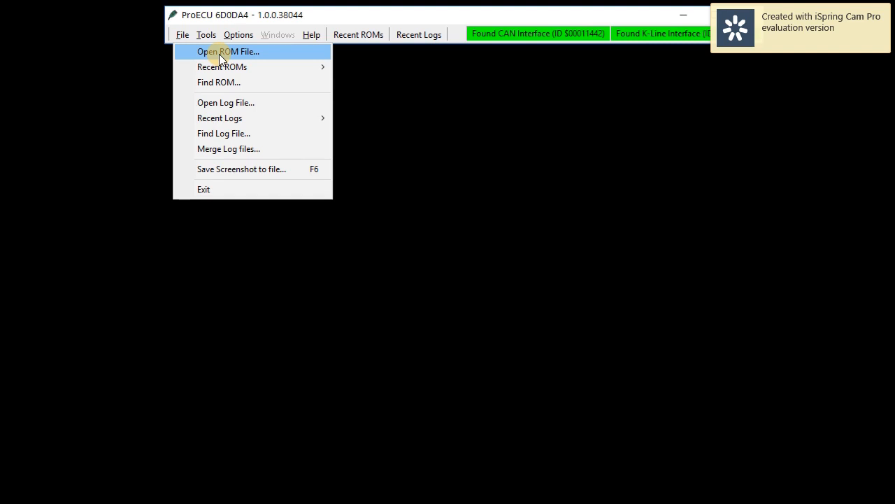
click(219, 102)
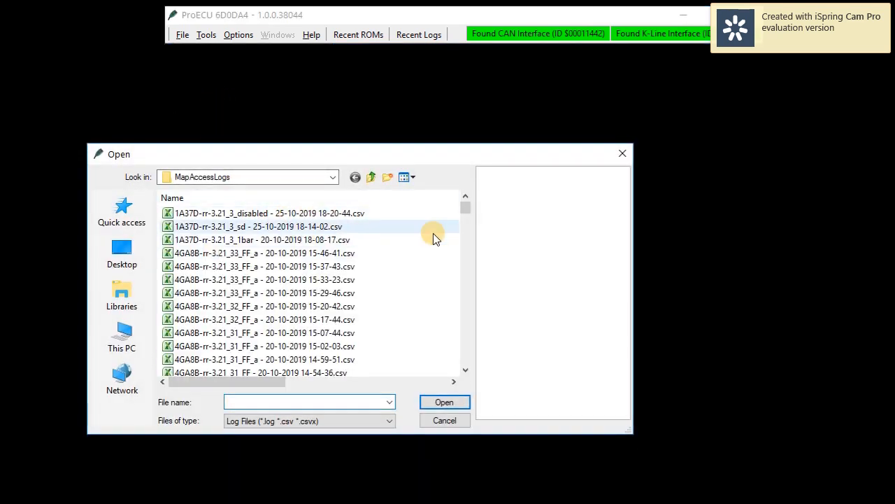
click(333, 176)
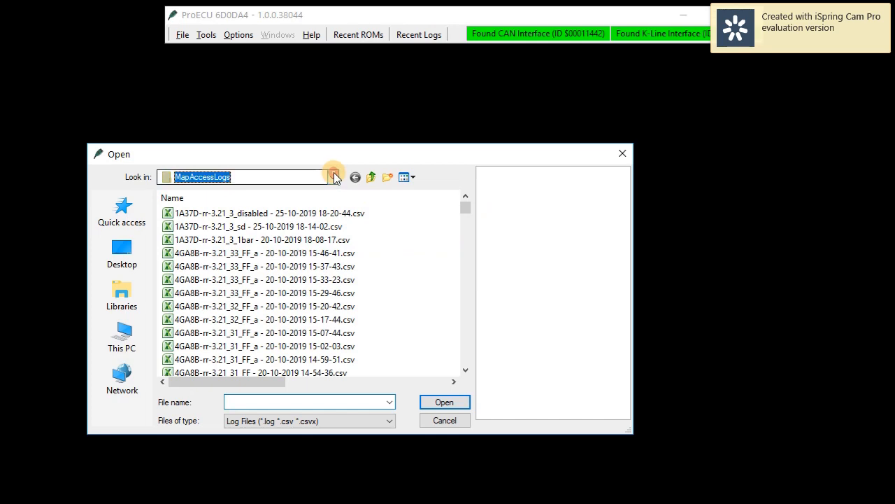
click(123, 257)
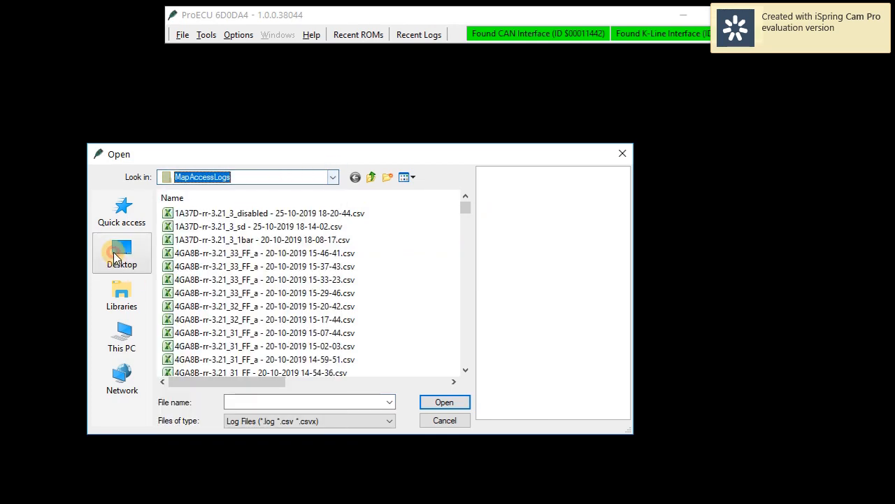
click(123, 257)
double_click(206, 212)
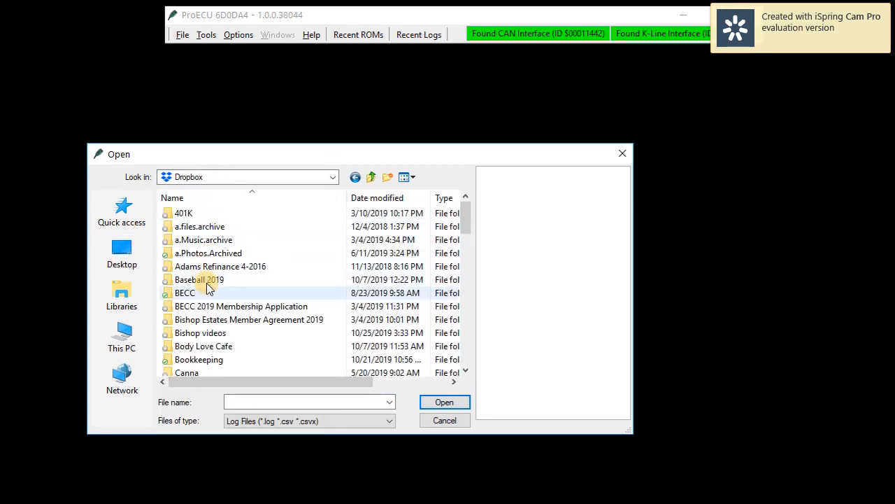
Browse from the Dropbox folder through the nested personal Dropbox and Ecutek Customer Files folders to the first listed customer's logs folder
scroll(206, 294, down, 4)
scroll(223, 280, down, 2)
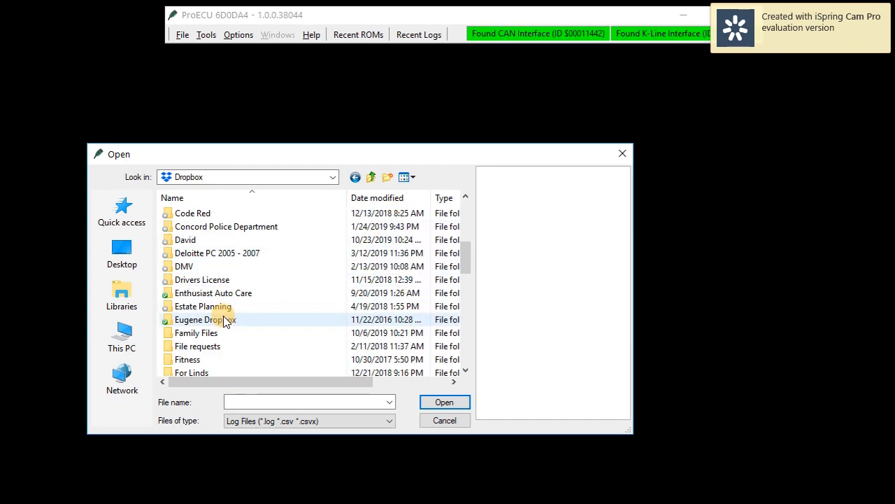
click(221, 320)
double_click(219, 321)
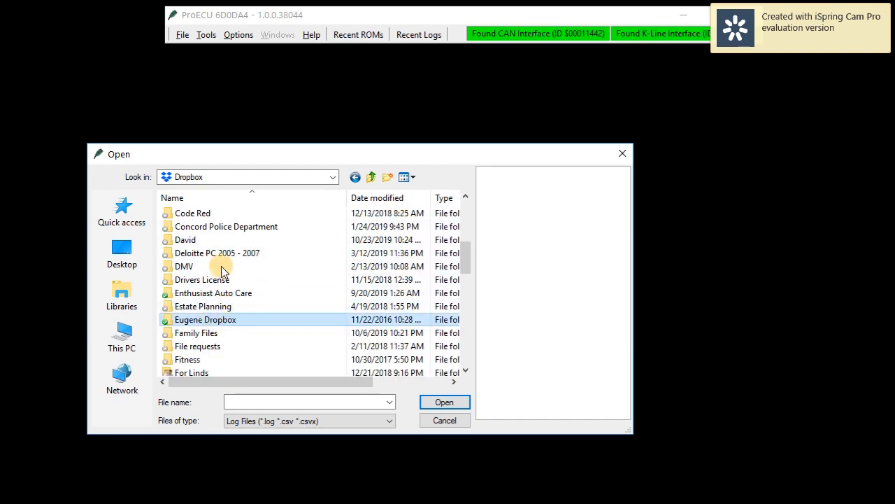
double_click(216, 214)
click(207, 267)
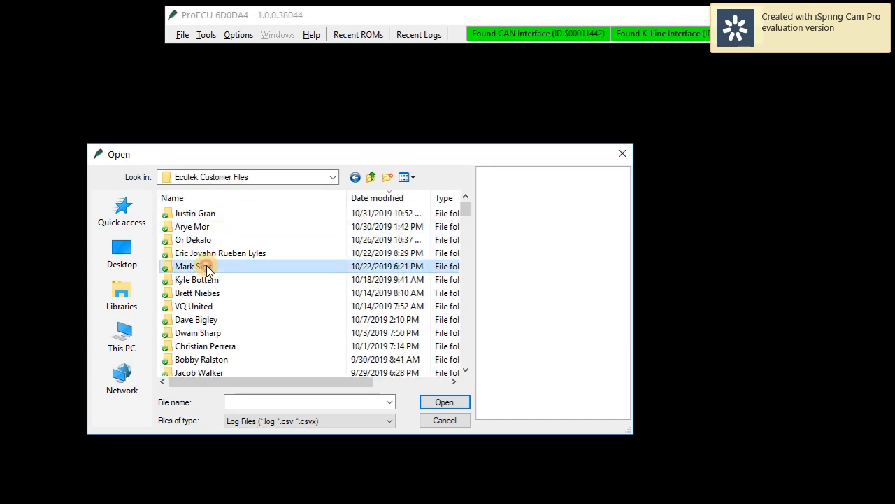
double_click(217, 211)
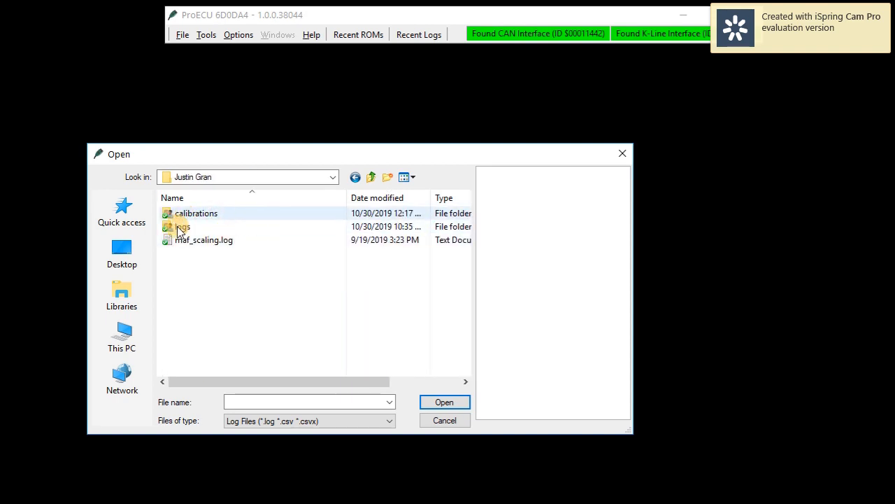
double_click(181, 228)
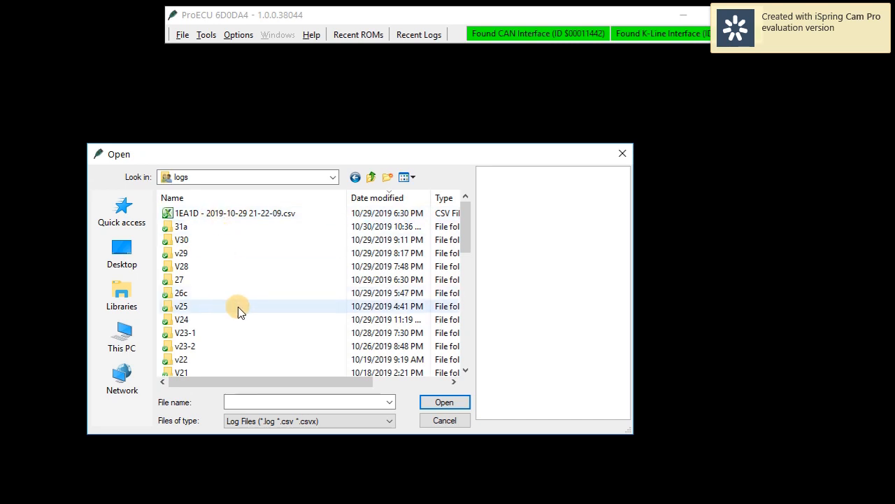
scroll(245, 305, down, 7)
scroll(238, 247, down, 2)
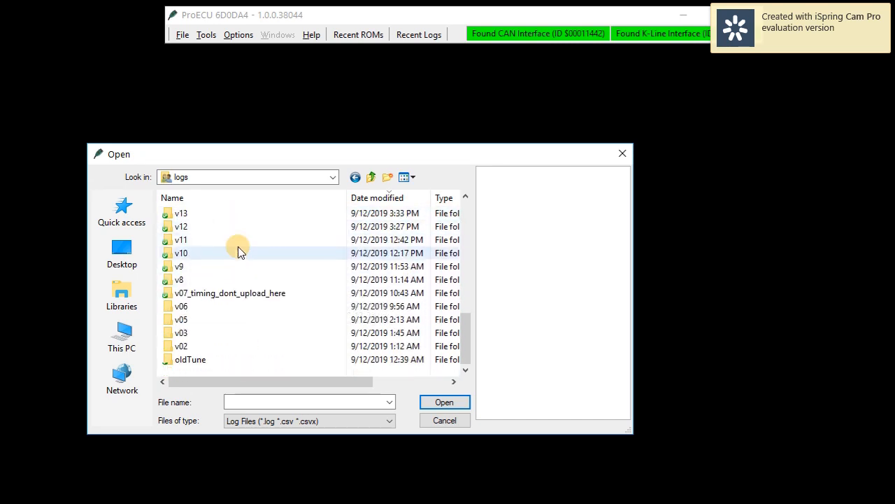
double_click(206, 361)
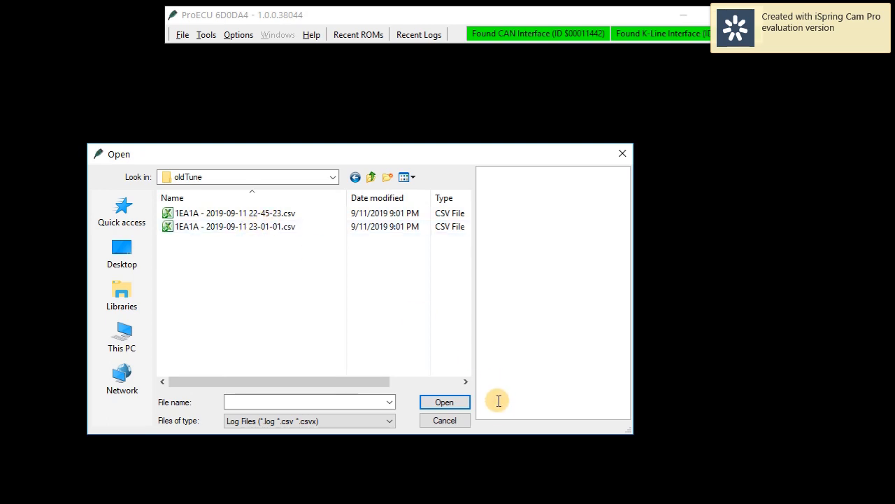
drag(308, 381, 396, 379)
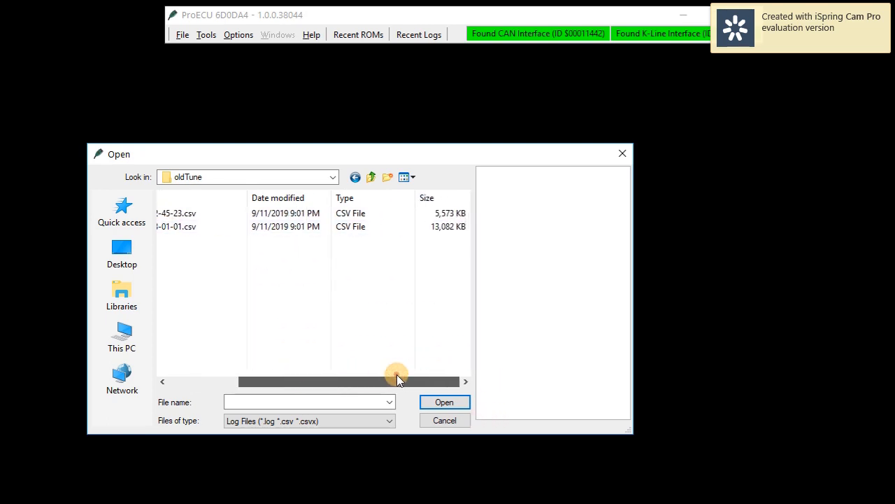
click(177, 227)
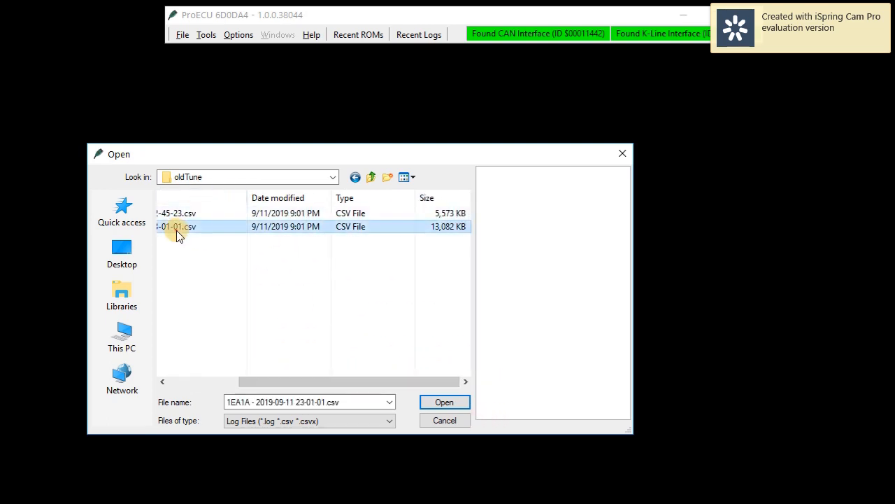
click(445, 402)
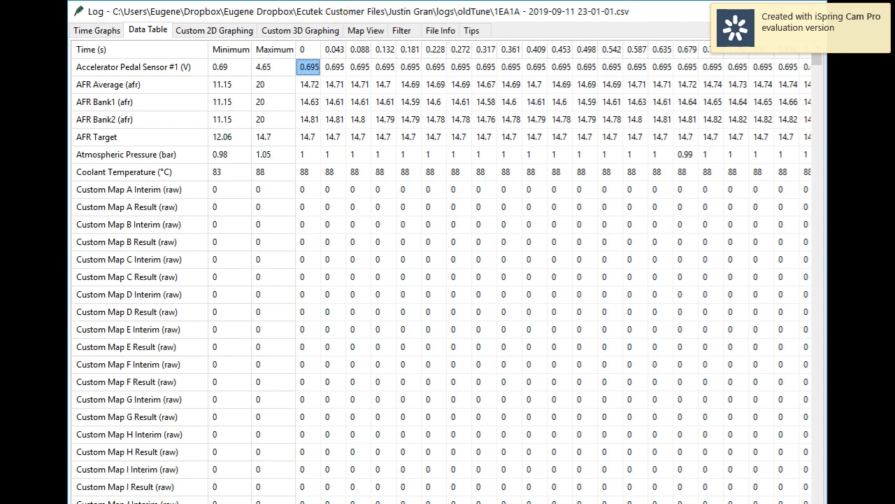
Move and resize the log window so the whole data table fits on the screen with more time columns showing
drag(825, 503, 863, 481)
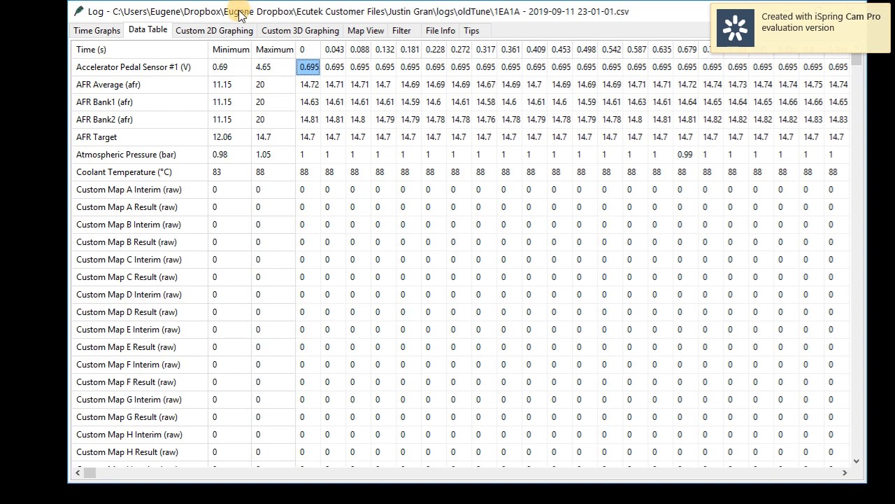
drag(240, 15, 236, 26)
drag(58, 99, 39, 98)
drag(864, 198, 878, 196)
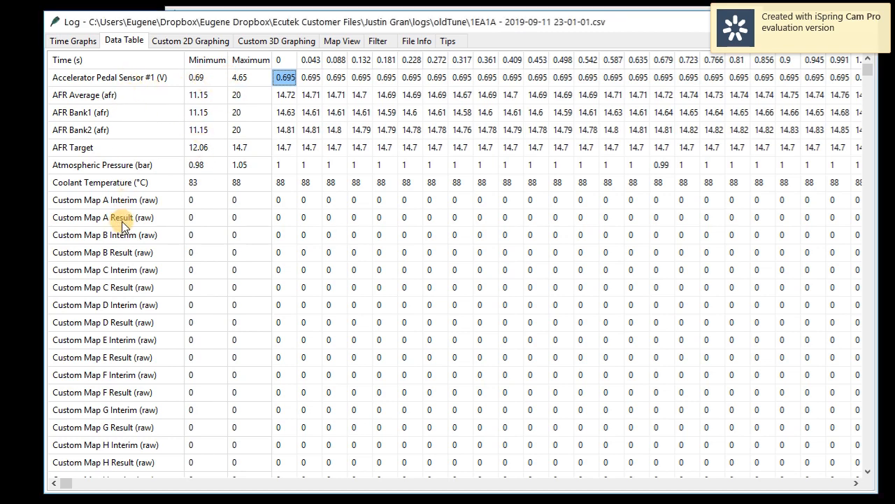
Look through the logged parameters in the data table from Accelerator Pedal Sensor #1 down to VVEL Actual Valve Duration
key(Down)
key(Down)
key(Down)
key(Down)
key(Down)
key(Down)
key(Down)
key(Down)
key(Down)
key(Down)
key(Down)
key(Down)
key(Down)
key(Down)
key(Down)
key(Down)
key(Down)
key(Down)
key(Down)
key(Down)
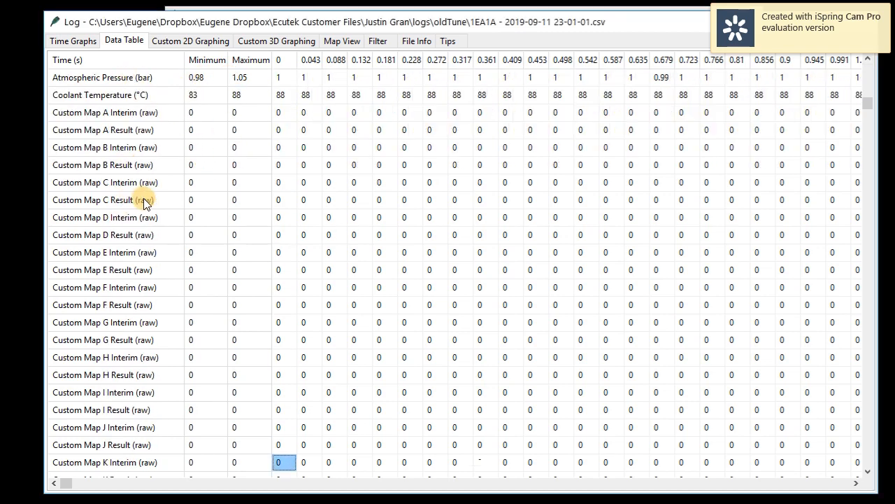
key(Down)
key(Down)
key(Down)
key(Down)
key(Down)
key(Down)
key(Down)
key(Down)
key(Down)
key(Down)
key(Down)
key(Down)
key(Down)
key(Down)
key(Down)
key(Down)
key(Down)
key(Down)
key(Down)
key(Down)
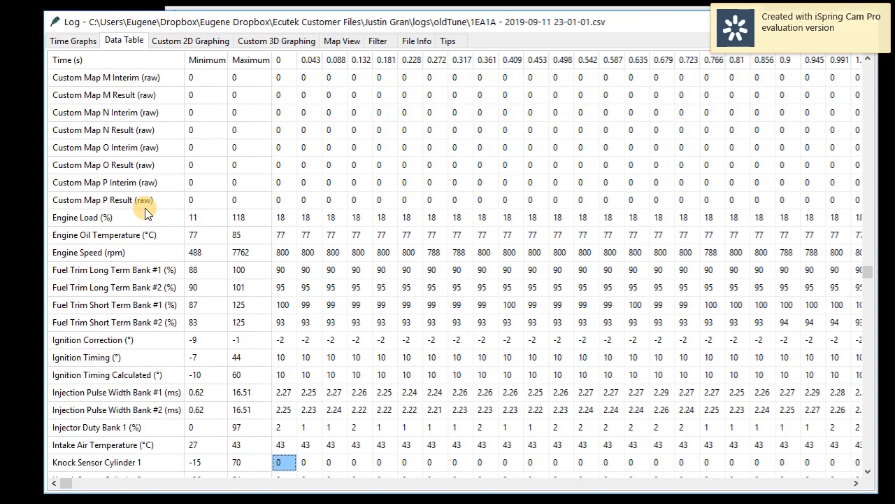
key(Down)
key(Down)
key(Down)
key(Down)
key(Down)
key(Down)
key(Down)
key(Down)
key(Down)
key(Down)
key(Down)
key(Down)
key(Down)
key(Down)
key(Down)
key(Down)
key(Down)
key(Down)
key(Down)
key(Down)
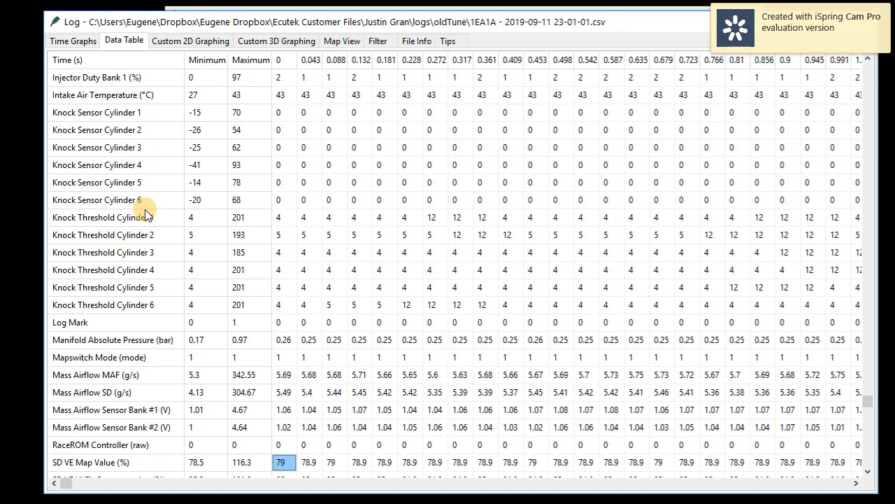
key(Down)
key(Down)
key(Down)
key(Down)
key(Down)
key(Down)
key(Down)
key(Down)
key(Down)
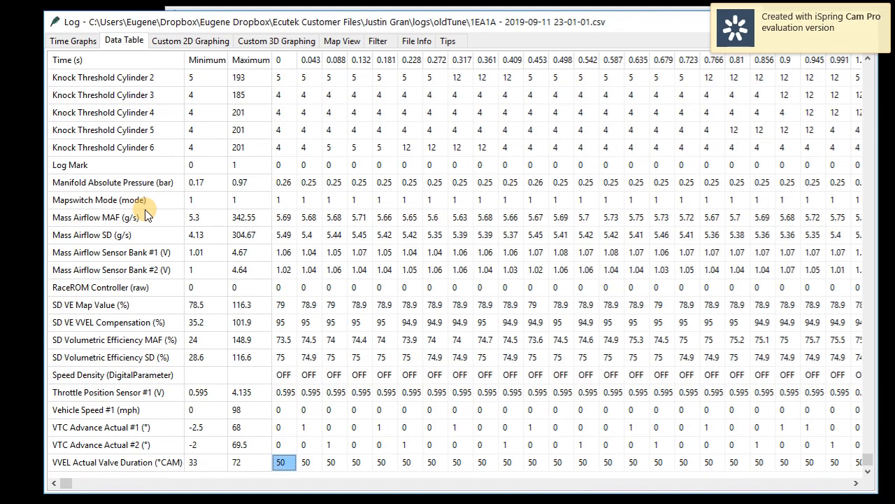
Review the logged parameters in reverse, from Speed Density back up to Accelerator Pedal Sensor #1
click(280, 375)
key(Up)
key(Up)
key(Up)
key(Up)
key(Up)
key(Up)
key(Up)
key(Up)
key(Up)
key(Up)
key(Up)
key(Up)
key(Up)
key(Up)
key(Up)
key(Up)
key(Up)
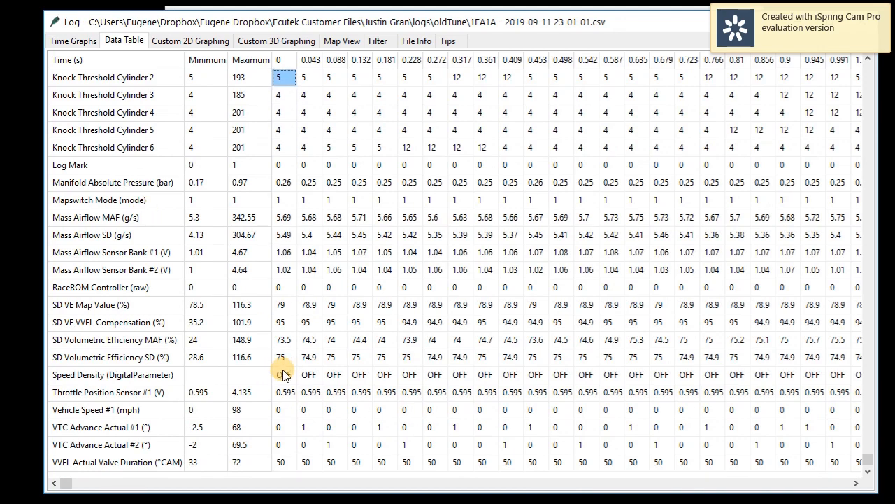
key(Up)
key(Up)
key(Up)
key(Up)
key(Up)
key(Up)
key(Up)
key(Up)
key(Up)
key(Up)
key(Up)
key(Up)
key(Up)
key(Up)
key(Up)
key(Up)
key(Up)
key(Up)
key(Up)
key(Up)
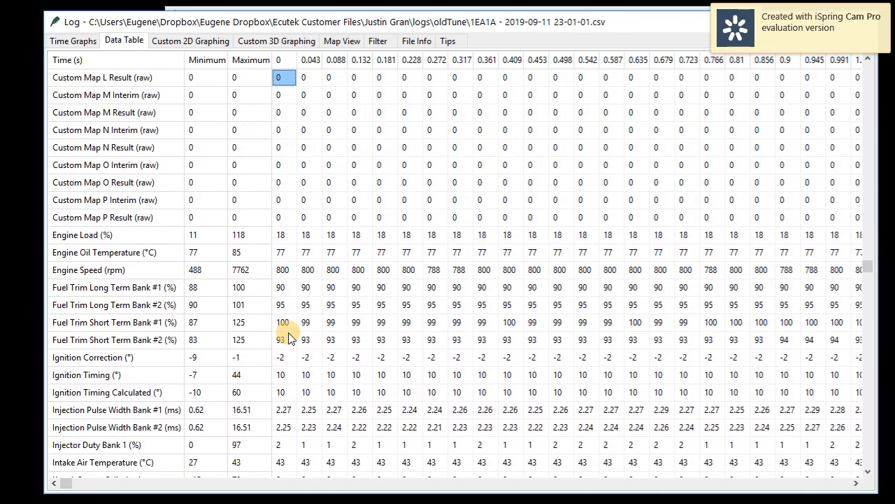
key(Up)
key(Up)
key(Up)
key(Up)
key(Up)
key(Up)
key(Up)
key(Up)
key(Up)
key(Up)
key(Up)
key(Up)
key(Up)
key(Up)
key(Up)
key(Up)
key(Up)
key(Up)
key(Up)
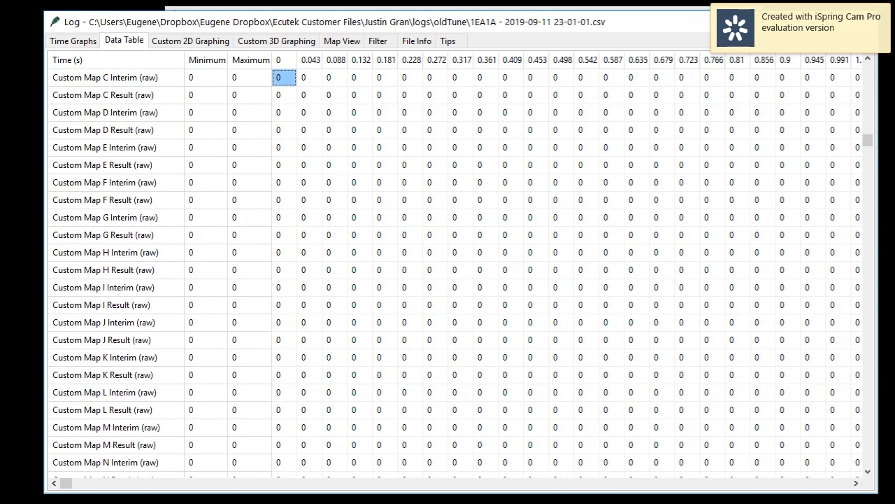
key(Up)
key(Up)
key(Up)
key(Up)
key(Up)
key(Up)
key(Up)
key(Up)
key(Up)
key(Up)
key(Up)
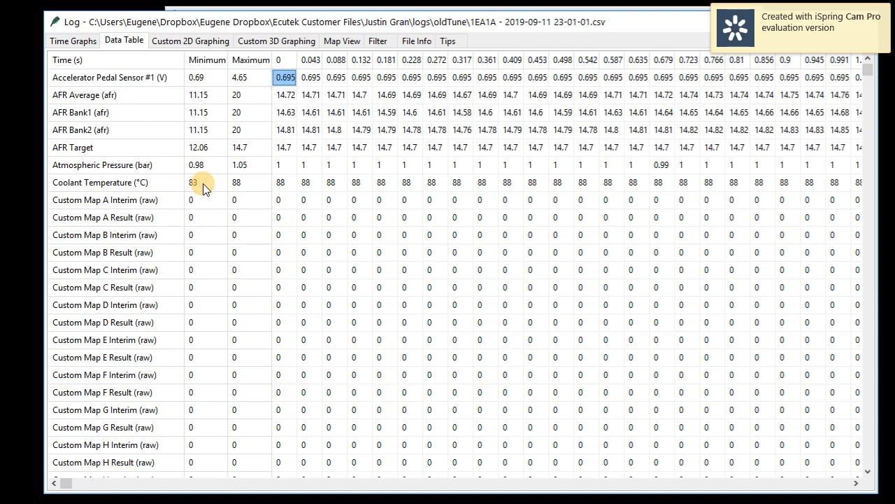
Examine the pedal sensor, AFR and Atmospheric Pressure rows at time 0, ending on Atmospheric Pressure
key(Down)
key(Down)
key(Down)
key(Down)
key(Down)
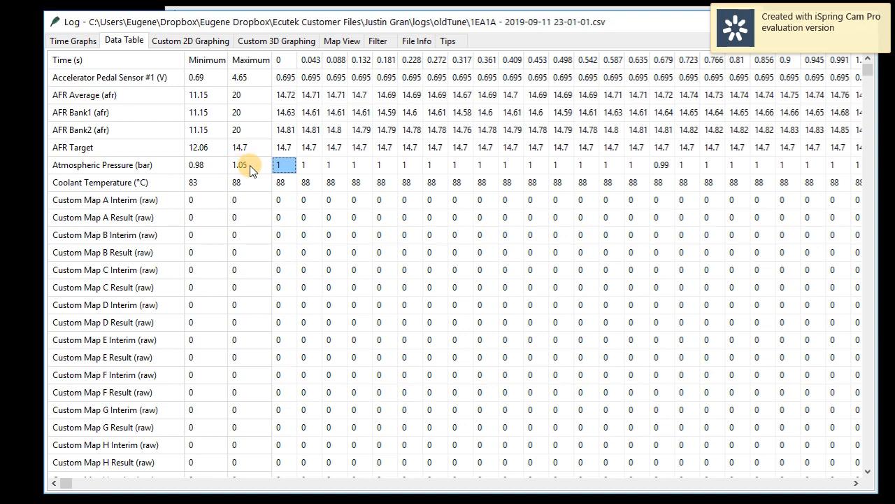
Look through the data table rows from Atmospheric Pressure past the Custom Map parameters to Fuel Trim Long Term Bank #2
key(Down)
key(Down)
key(Down)
key(Down)
key(Down)
key(Down)
key(Down)
key(Down)
key(Down)
key(Down)
key(Down)
key(Down)
key(Down)
key(Down)
key(Down)
key(Down)
key(Down)
key(Down)
key(Down)
key(Down)
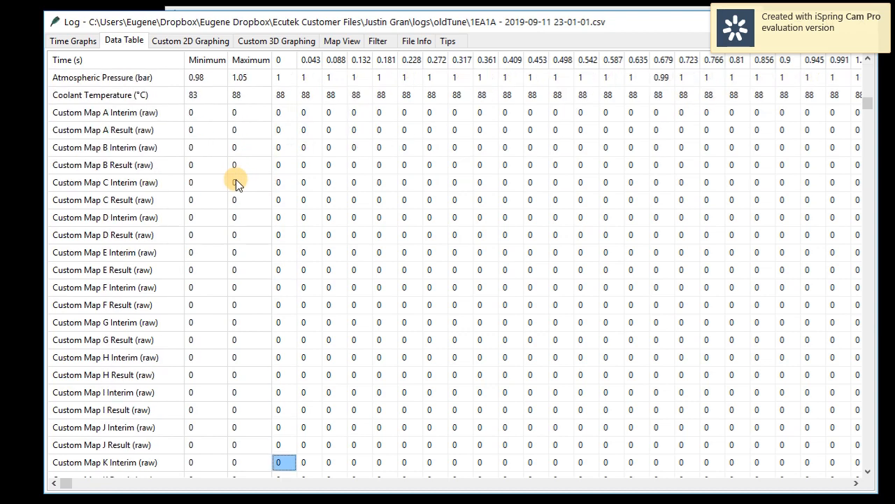
key(Down)
key(Down)
key(Down)
key(Down)
key(Down)
key(Down)
key(Down)
key(Down)
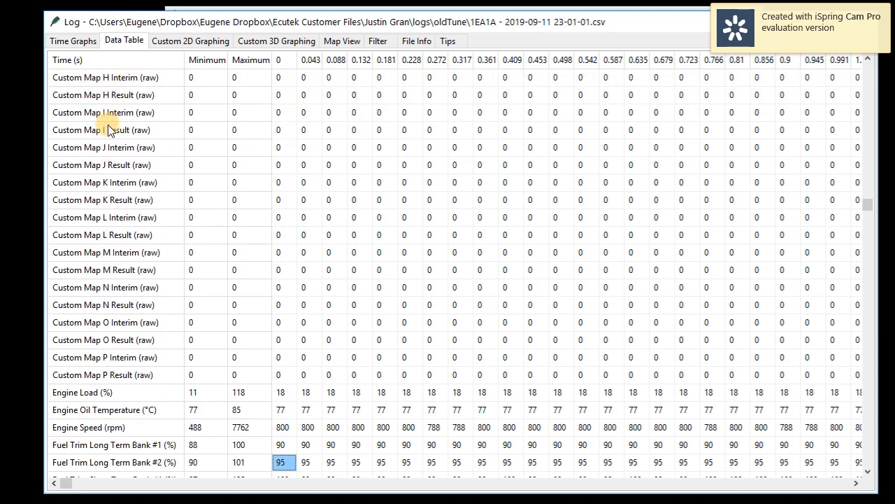
Review the Custom Map rows in reverse, from Fuel Trim Long Term Bank #2 back up to AFR Bank2
key(Up)
key(Up)
key(Up)
key(Up)
key(Up)
key(Up)
key(Up)
key(Up)
key(Up)
key(Up)
key(Up)
key(Up)
key(Up)
key(Up)
key(Up)
key(Up)
key(Up)
key(Up)
key(Up)
key(Up)
key(Up)
key(Up)
key(Up)
key(Up)
key(Up)
key(Up)
key(Up)
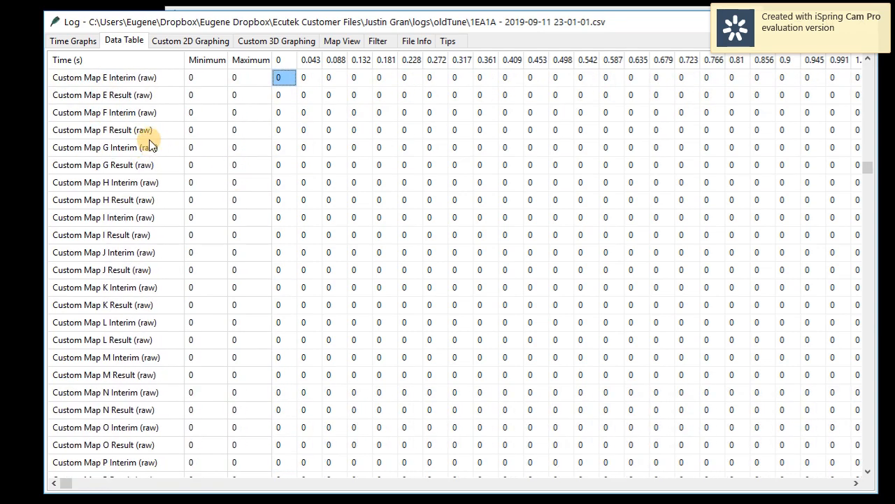
key(Up)
key(Up)
key(Up)
key(Up)
key(Up)
key(Up)
Go back down through the Custom Map A to P interim and result rows as far as Engine Load
key(Down)
key(Down)
key(Down)
key(Down)
key(Down)
key(Down)
key(Down)
key(Down)
key(Down)
key(Down)
key(Down)
key(Down)
key(Down)
key(Down)
key(Down)
key(Down)
key(Down)
key(Down)
key(Down)
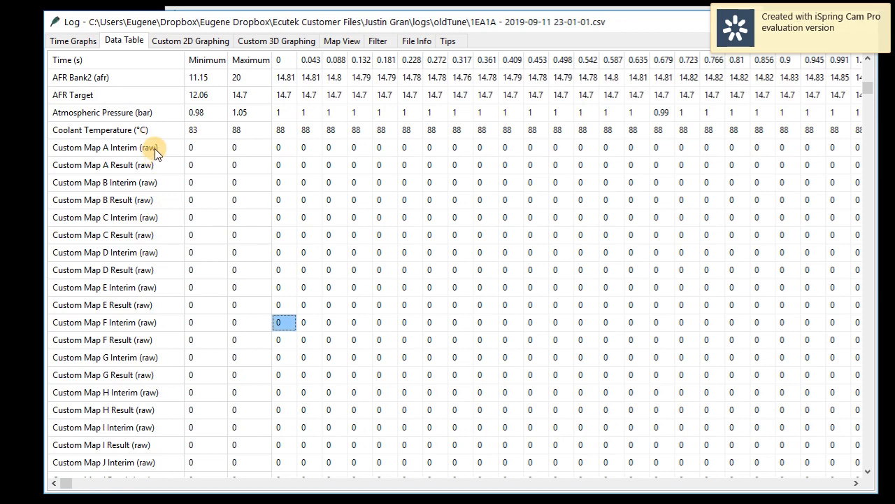
key(Down)
key(Down)
key(Down)
key(Down)
key(Down)
key(Down)
key(Down)
key(Down)
key(Down)
key(Down)
key(Down)
key(Down)
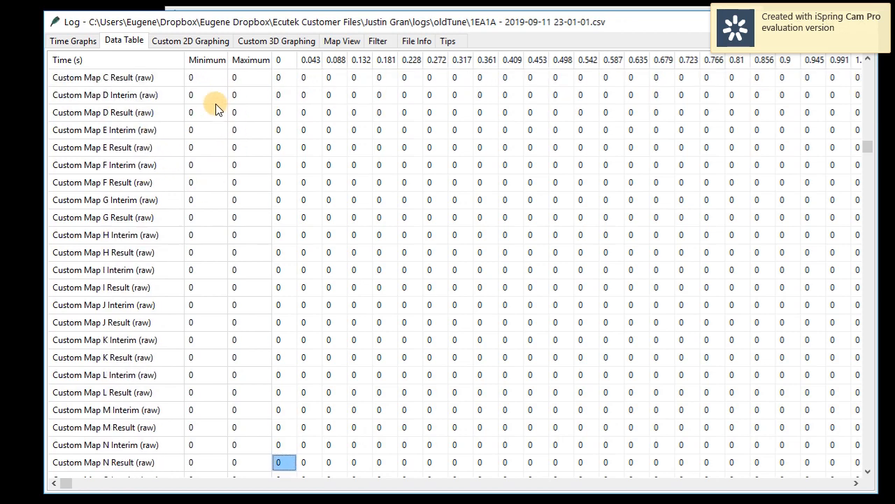
key(Down)
key(Down)
key(Down)
key(Down)
key(Down)
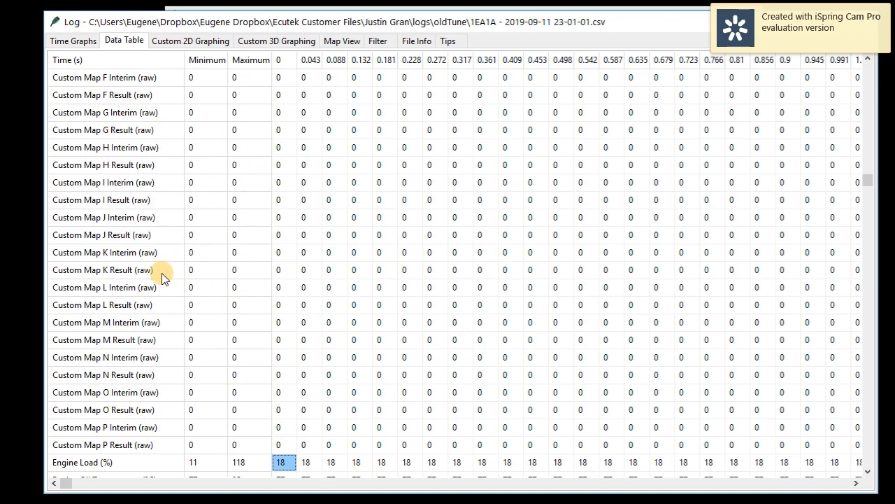
Examine the engine oil temperature, engine speed, fuel trim and ignition rows, ending on Injection Pulse Width Bank #1
key(Down)
key(Down)
key(Down)
key(Down)
key(Down)
key(Down)
key(Down)
key(Down)
key(Down)
key(Down)
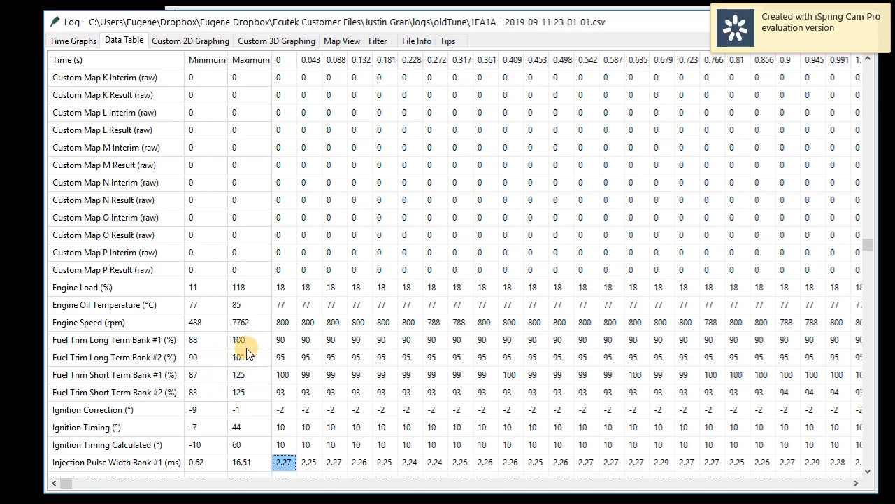
Examine the injector duty, intake air temperature and knock sensor rows, ending on Knock Threshold Cylinder 6
key(Down)
key(Down)
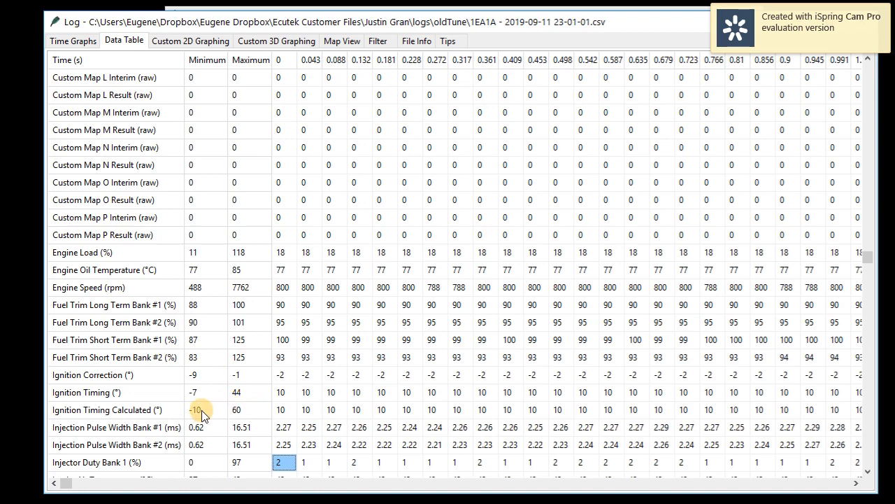
key(Down)
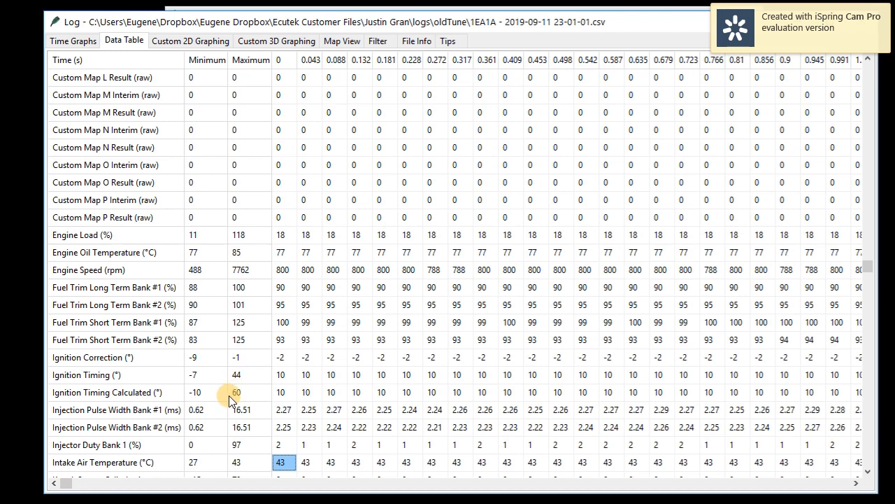
key(Down)
key(Down)
key(Down)
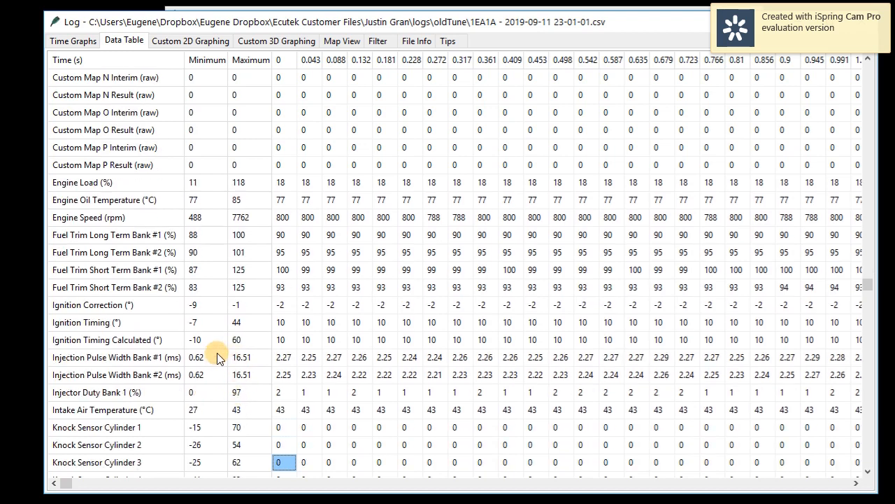
key(Down)
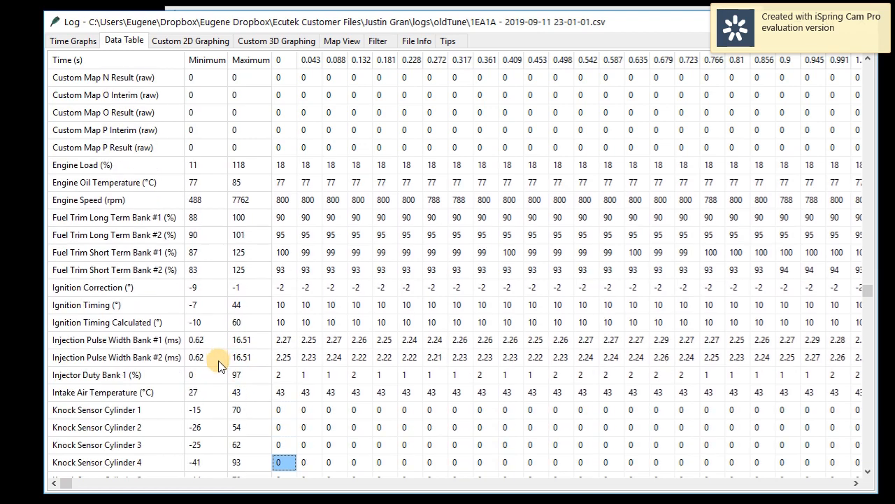
key(Down)
key(Down)
key(Down)
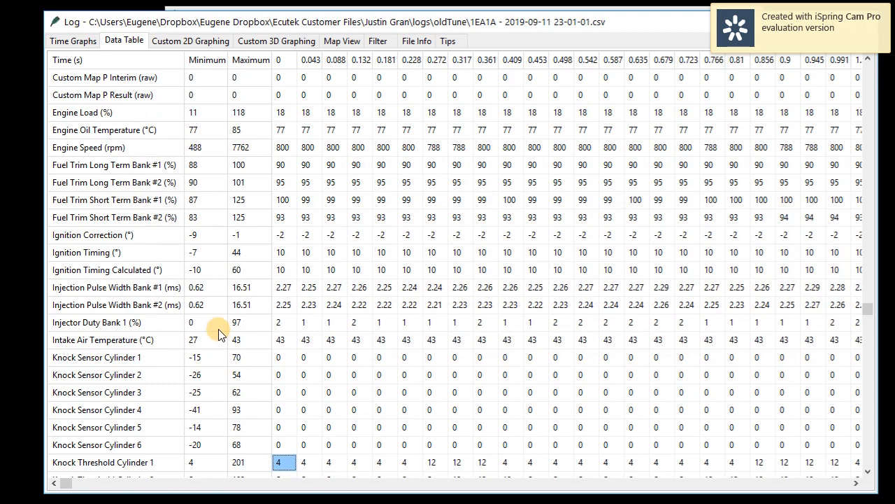
key(Down)
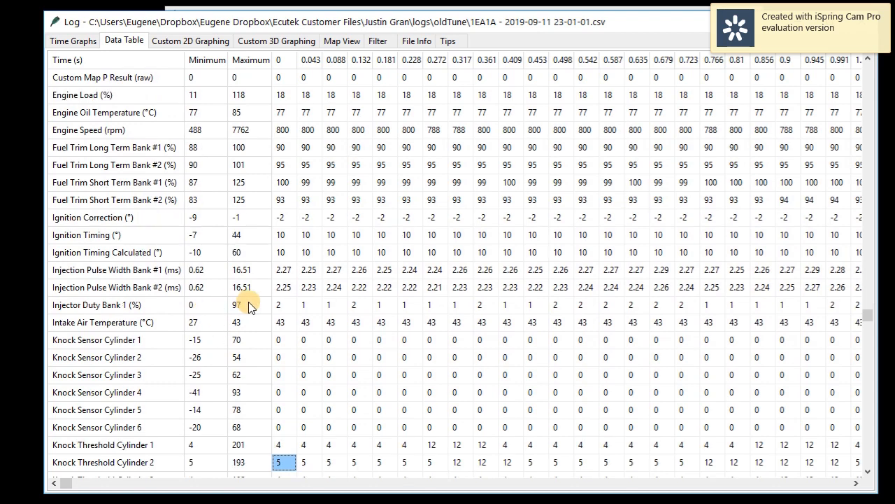
key(Down)
key(Down)
key(Down)
key(Down)
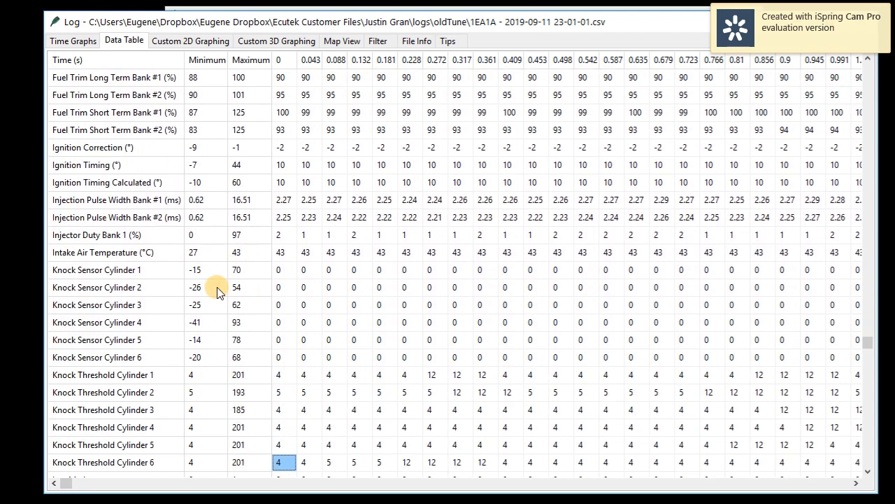
Review the Log Mark, manifold pressure, Mapswitch Mode and mass airflow rows, ending on SD VE Map Value
key(Down)
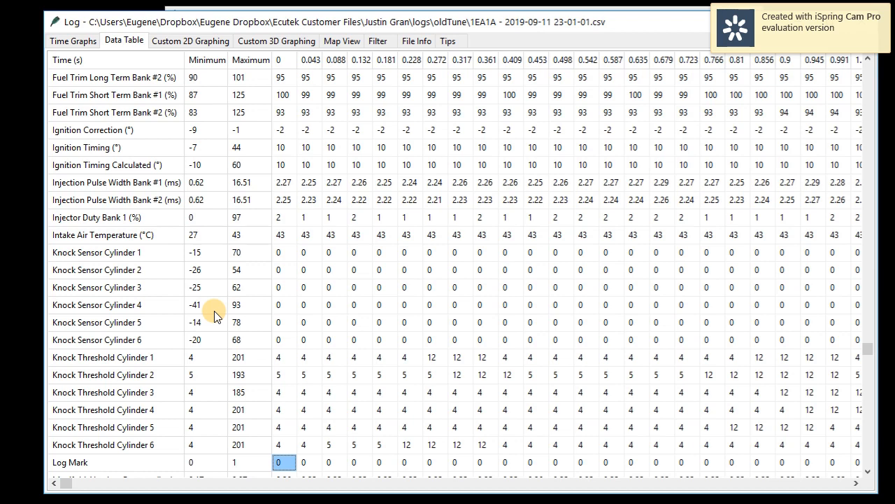
key(Down)
key(Down)
key(Down)
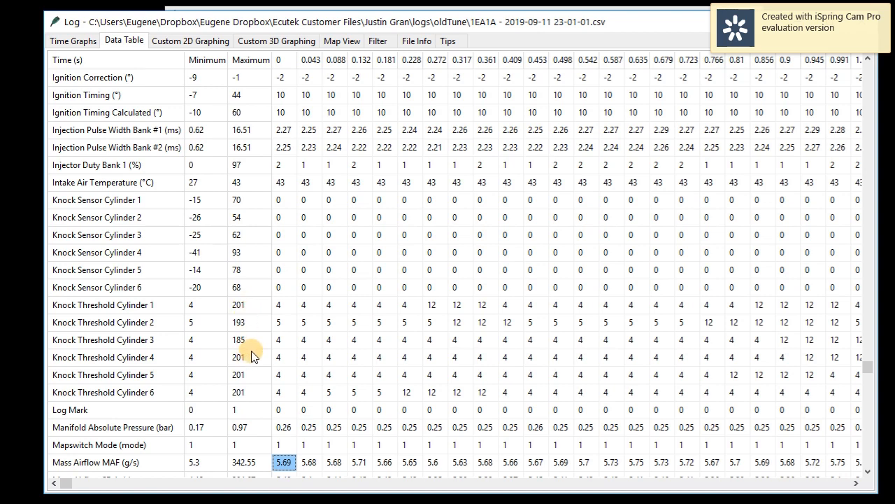
key(Down)
key(Down)
key(Down)
key(Down)
key(Down)
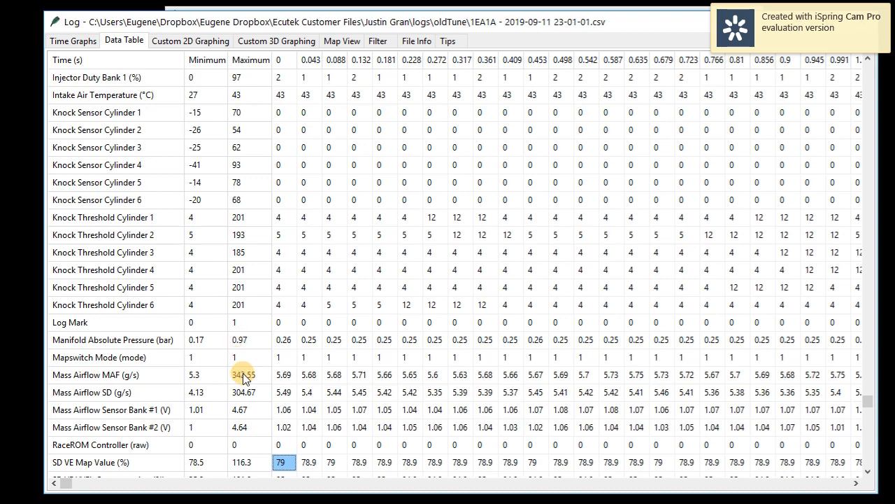
Review the remaining volumetric efficiency, Speed Density, throttle, vehicle speed and VTC rows down to VVEL Actual Valve Duration
key(Down)
key(Down)
key(Down)
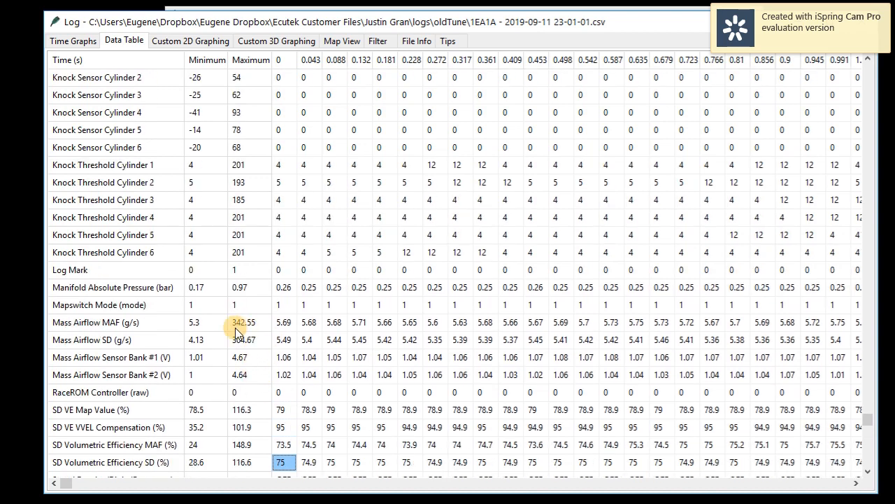
key(Down)
key(Down)
key(Down)
key(Down)
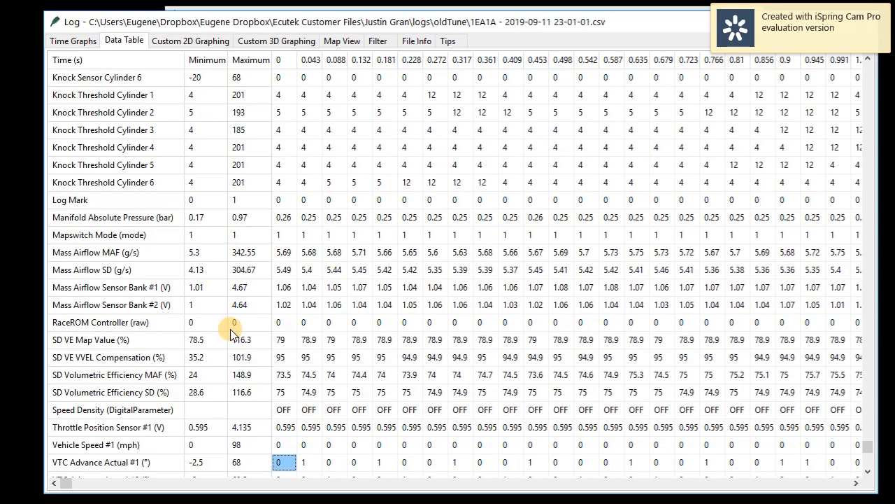
key(Down)
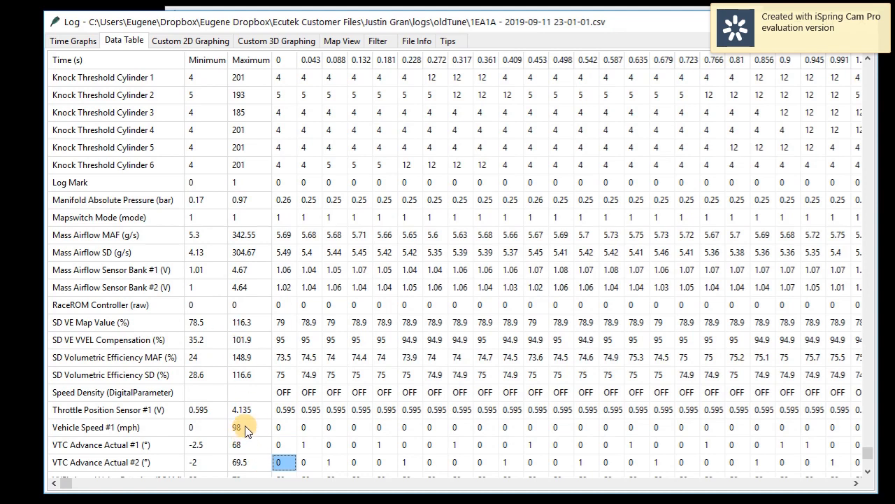
key(Down)
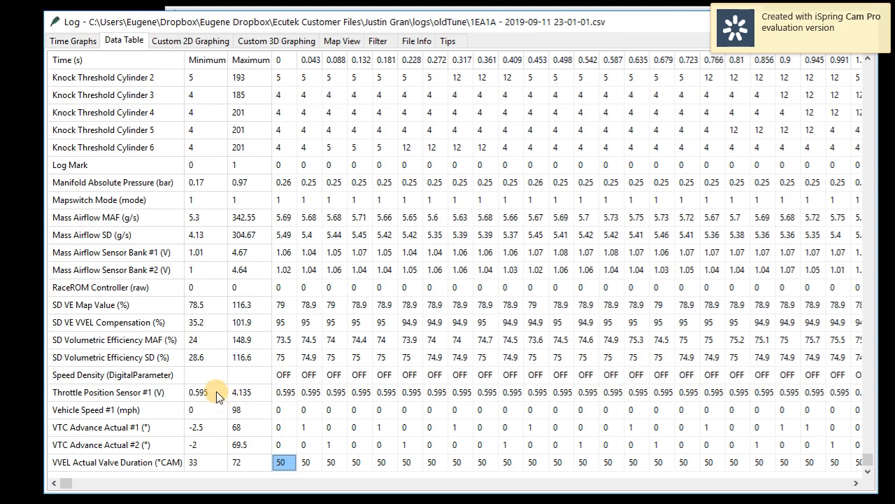
Switch to the log's time graphs and display only the Accelerator Pedal Sensor #1 graph
click(82, 44)
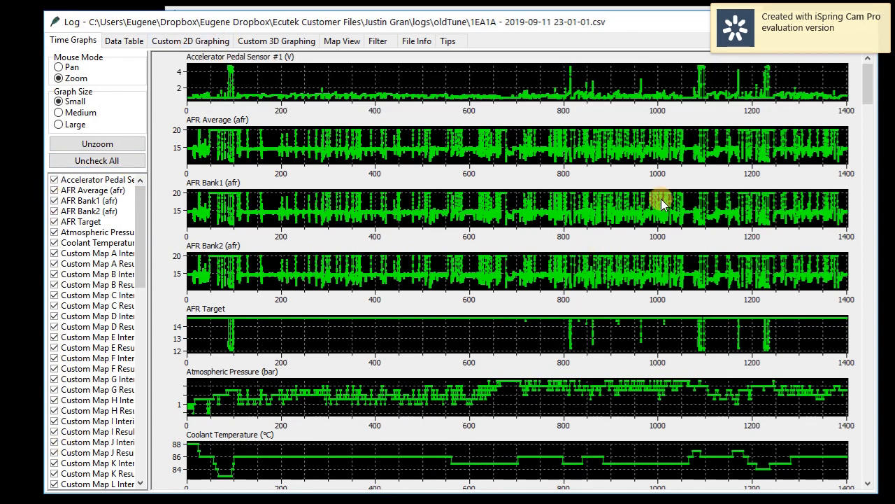
click(96, 161)
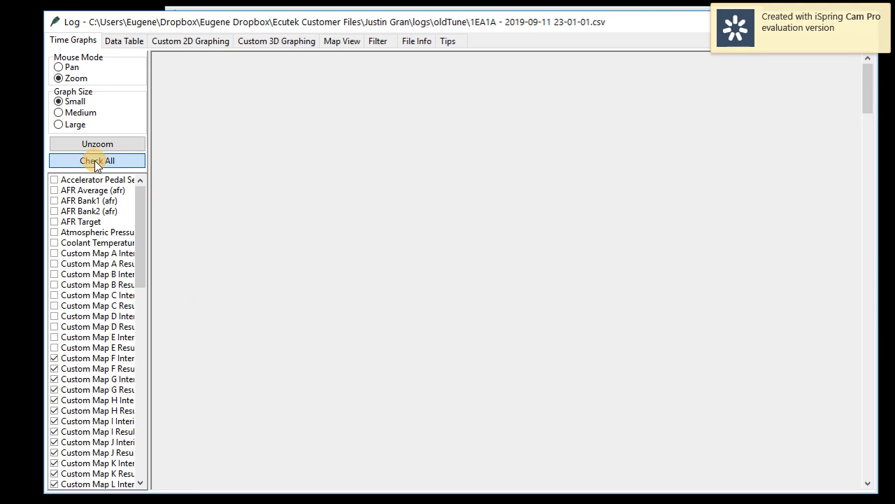
click(55, 181)
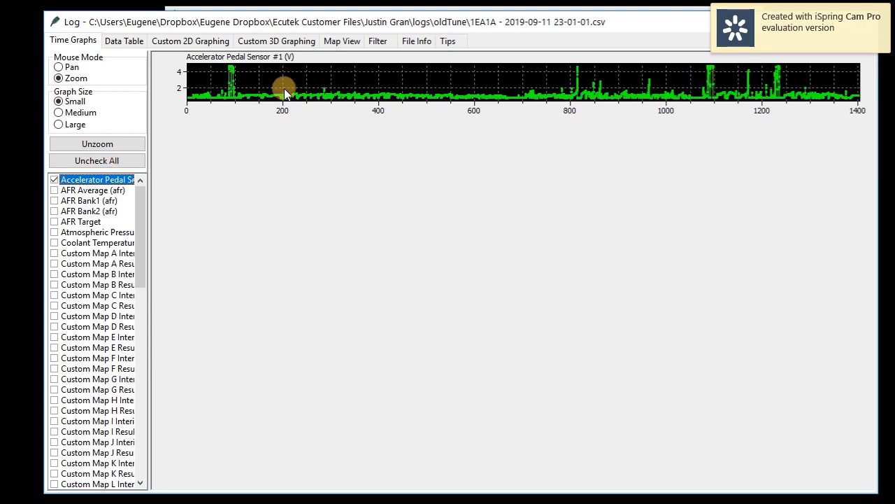
Zoom the Accelerator Pedal Sensor #1 graph in on the full-throttle run between about 1085 and 1097 seconds
click(709, 72)
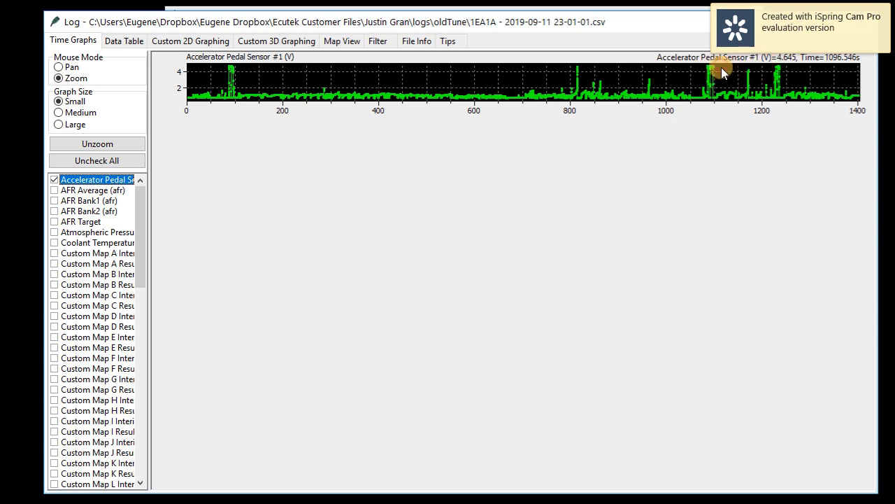
drag(717, 68, 698, 63)
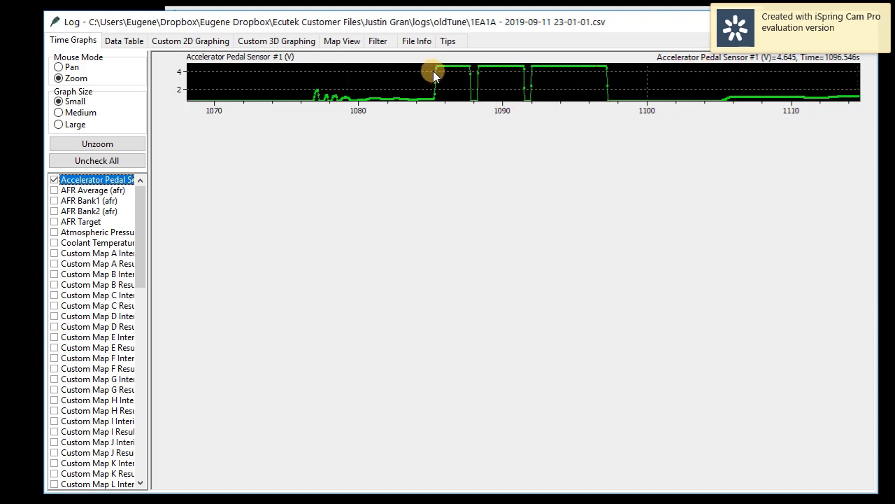
drag(430, 69, 608, 77)
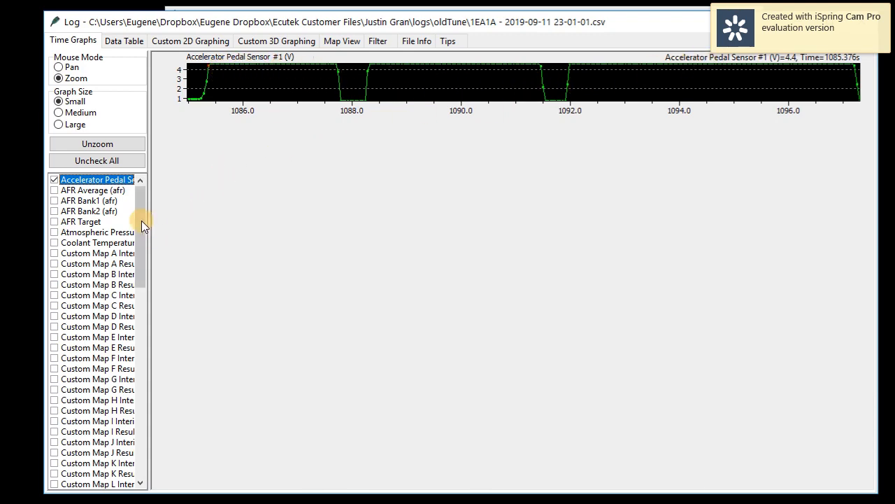
Add the Engine Speed (rpm) graph below the accelerator pedal graph
drag(139, 204, 144, 290)
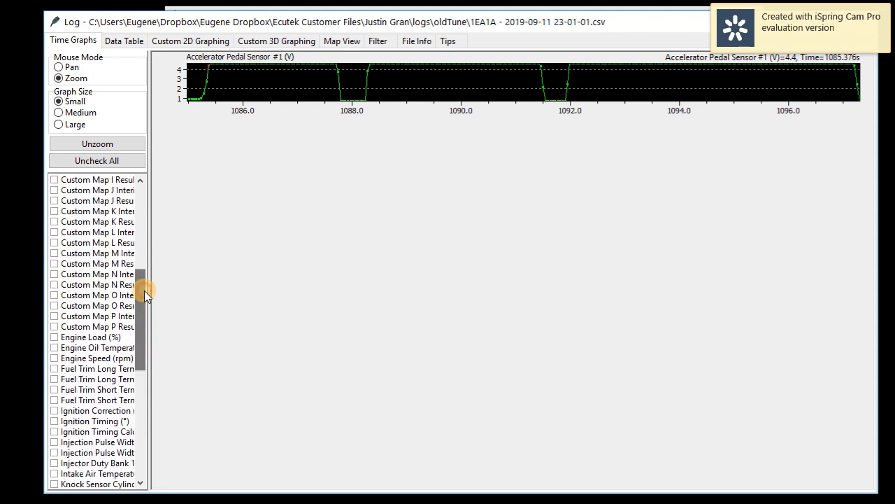
click(52, 358)
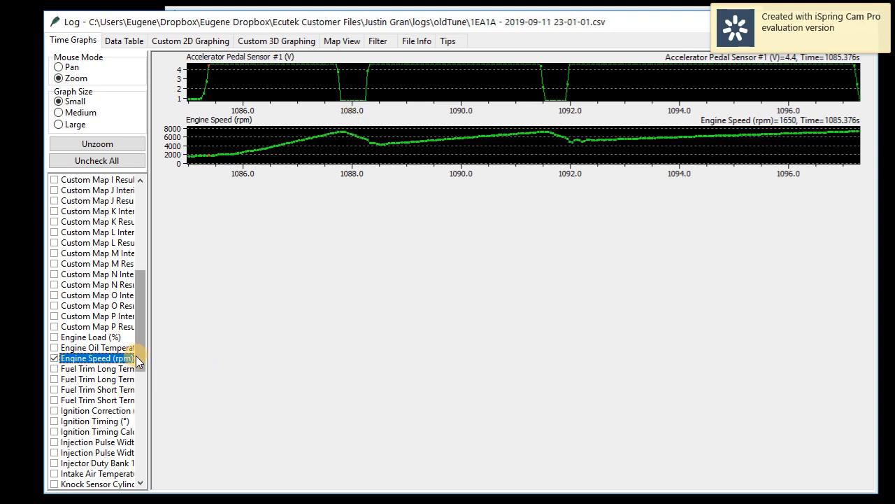
drag(140, 357, 163, 350)
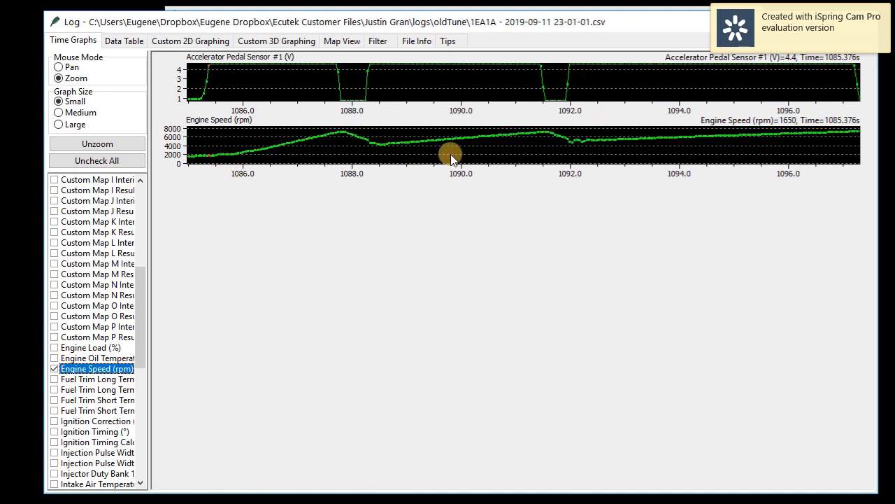
Zoom the graphs to the last full-throttle pull, about 1092 to 1097 seconds, and add the Throttle Position Sensor #1 graph
click(856, 132)
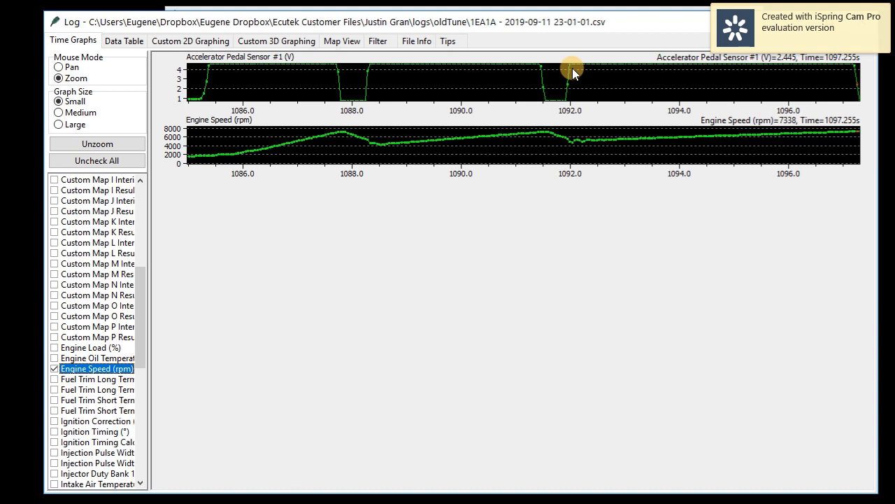
drag(573, 68, 852, 85)
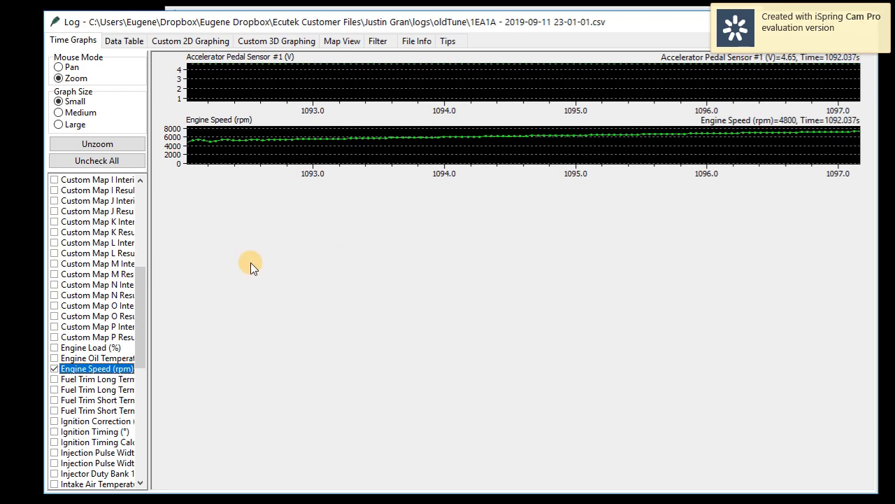
drag(140, 282, 140, 420)
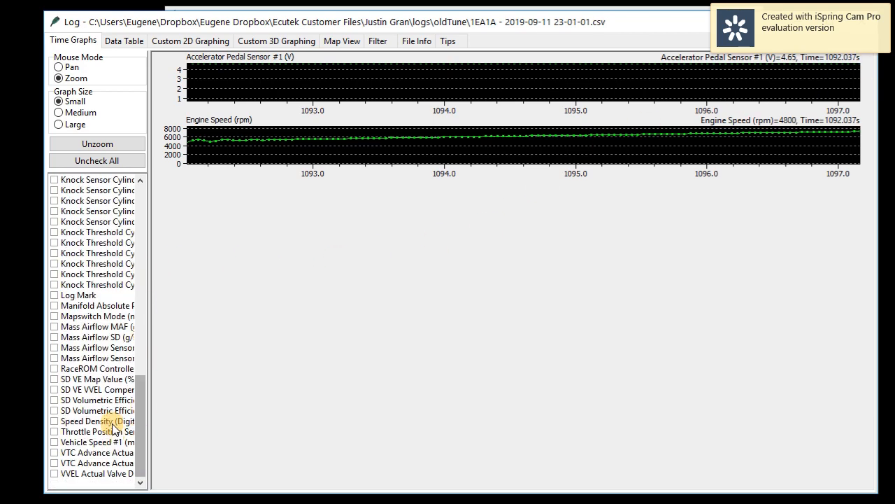
click(54, 431)
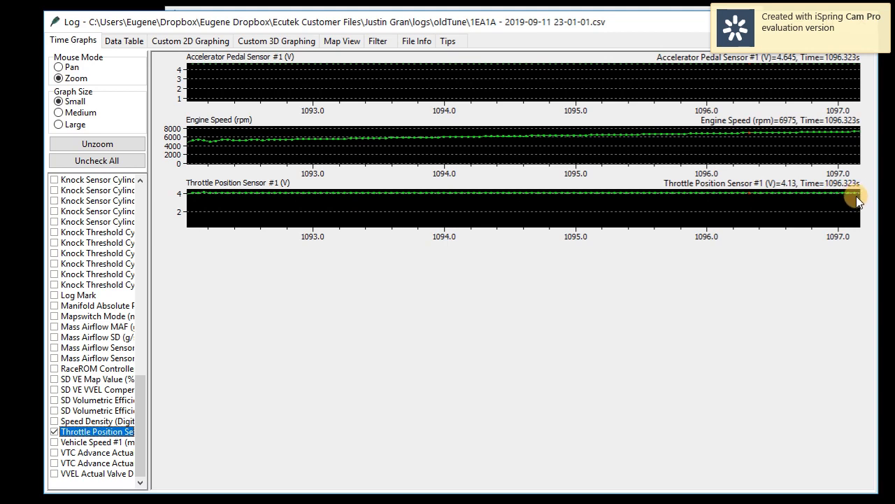
Open the custom 2D graph of the zoomed log section, plotted against engine speed
click(203, 42)
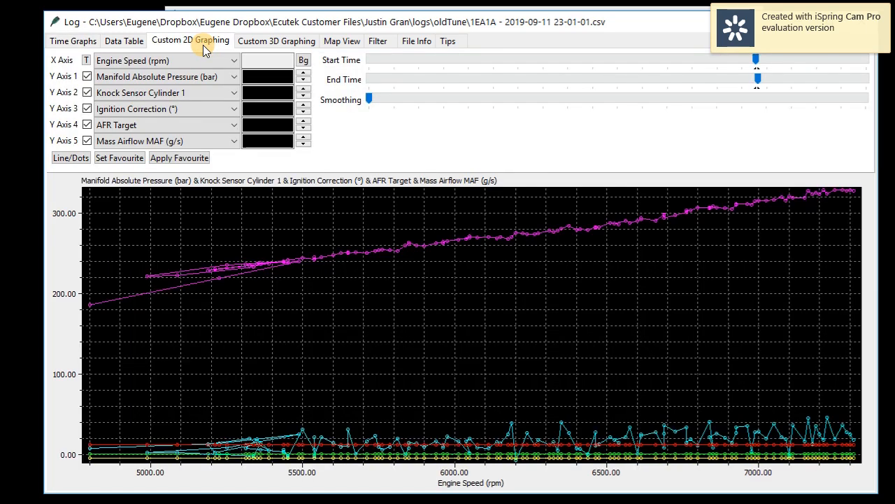
Plot the custom 2D graph against time and hide every trace except AFR Target
click(282, 215)
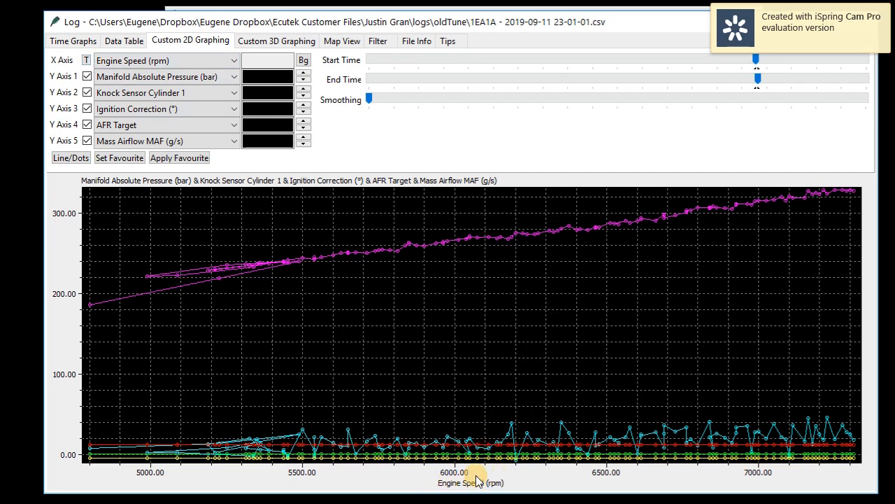
click(86, 62)
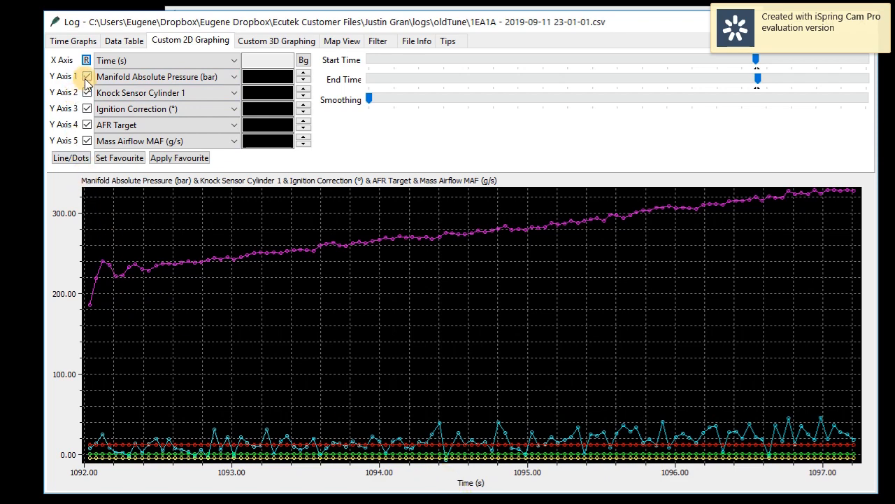
click(86, 140)
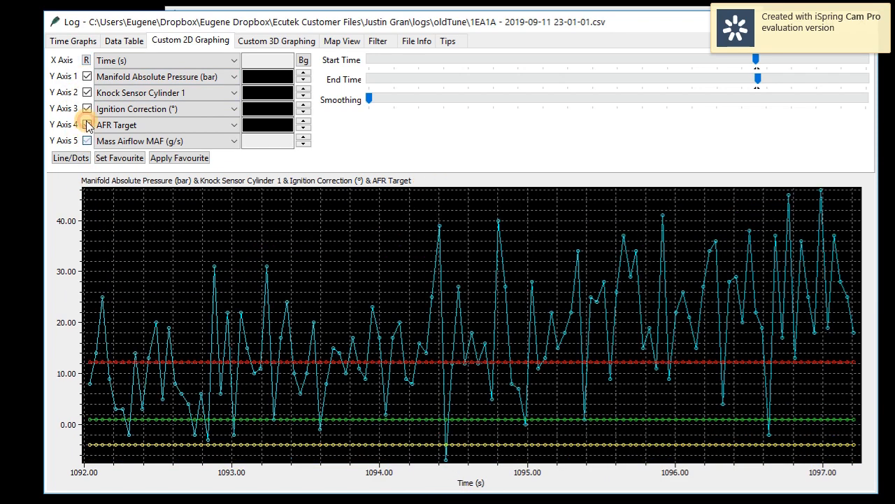
click(86, 108)
click(86, 93)
click(87, 76)
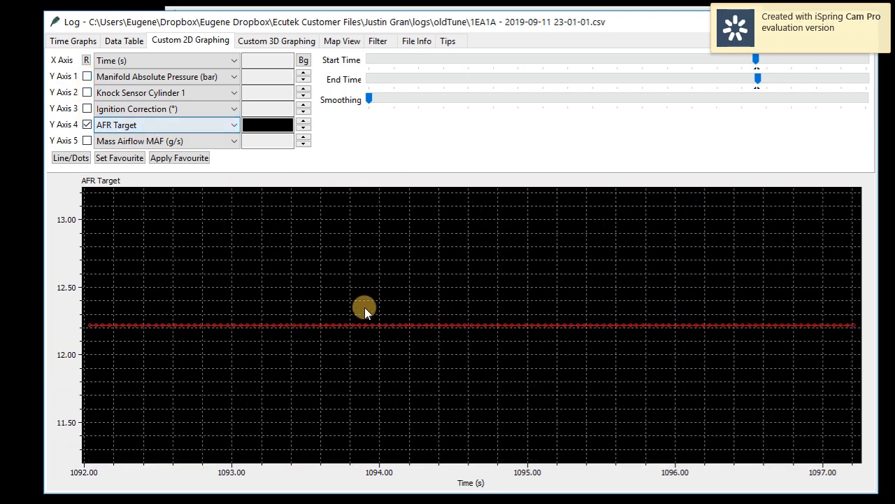
Assign Engine Speed (rpm) to Y Axis 1 and show its trace alongside AFR Target
click(144, 76)
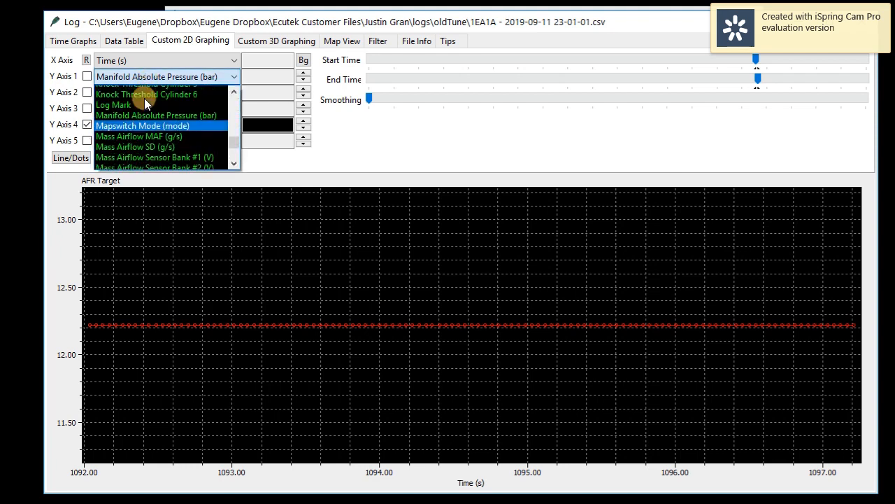
scroll(145, 103, up, 5)
scroll(149, 108, up, 10)
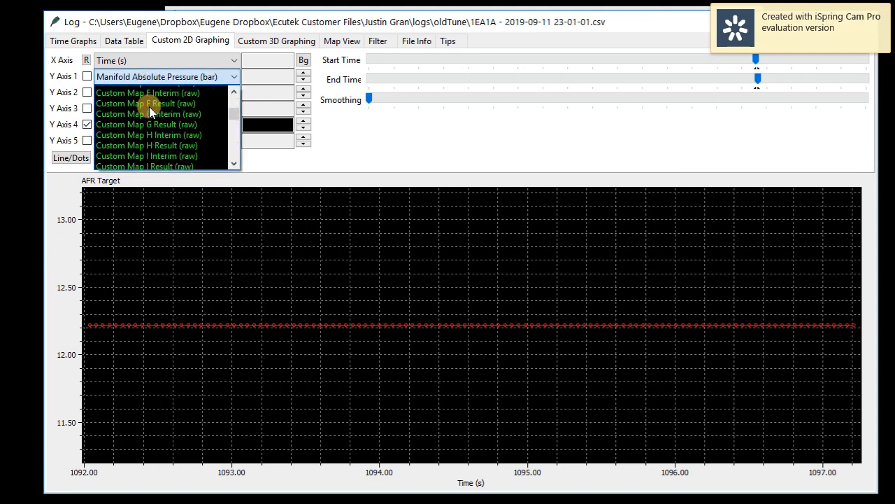
scroll(149, 123, down, 4)
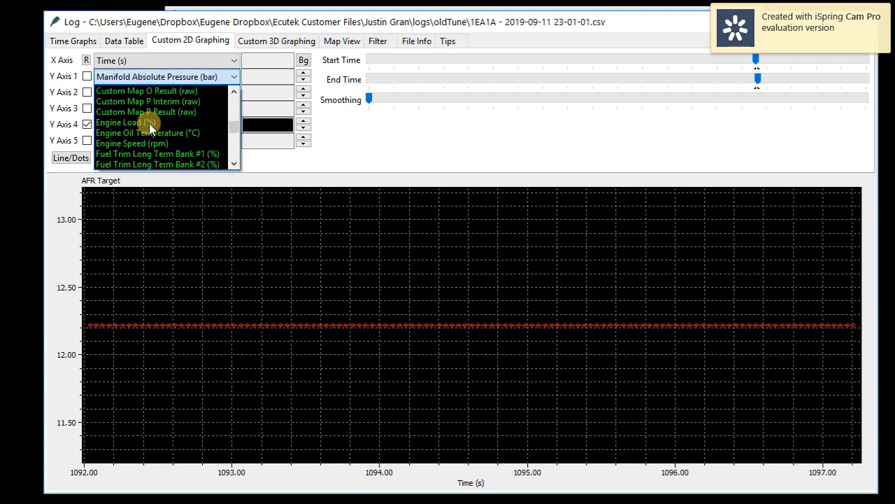
click(149, 147)
click(88, 77)
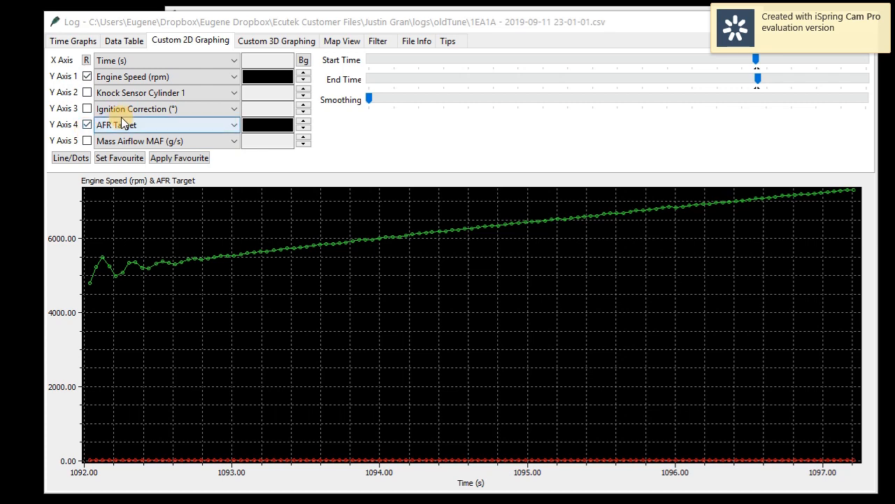
Scale the engine speed trace down to the range of the AFR Target trace and read the logged values at about 1095.3 seconds
click(302, 81)
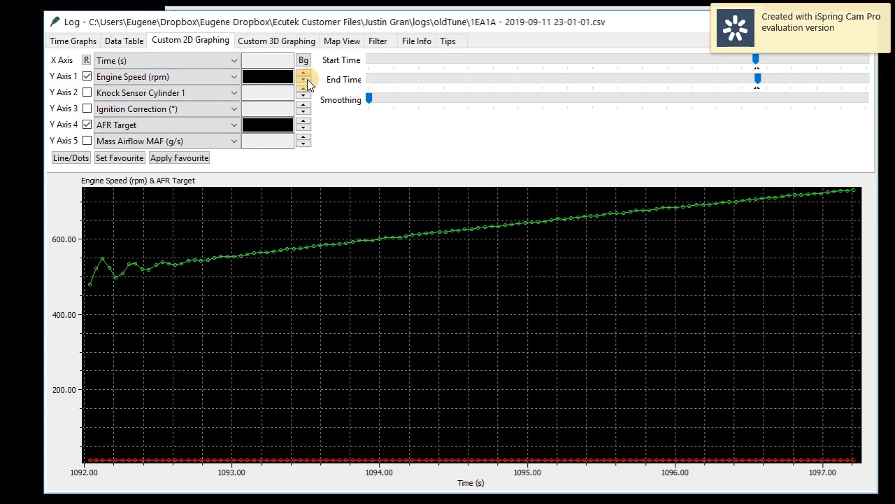
click(305, 81)
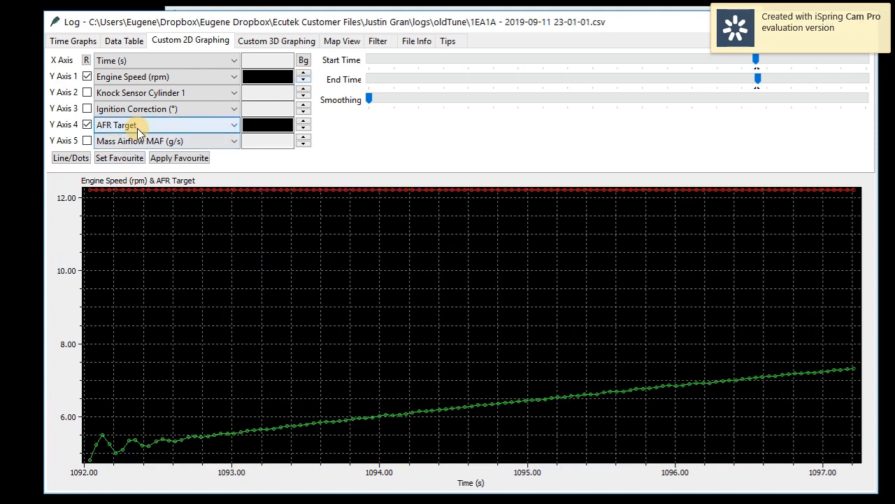
click(437, 398)
click(569, 391)
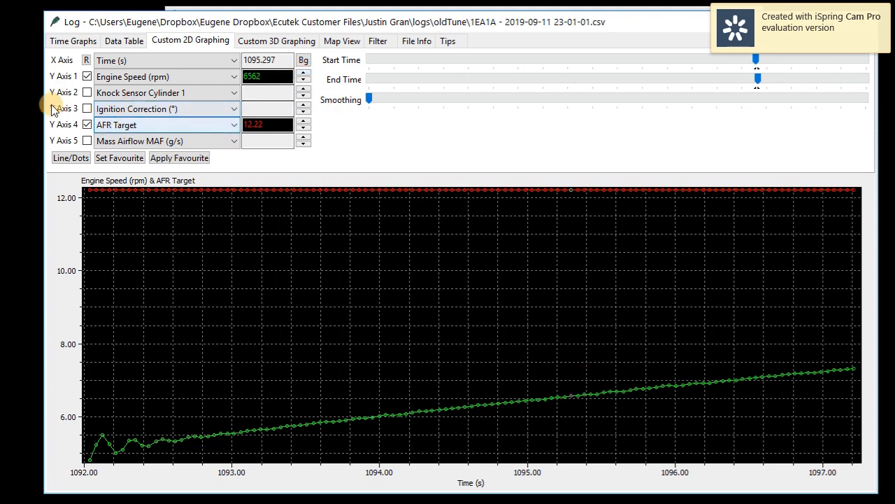
Assign AFR Bank1 (afr) to Y Axis 5 and show its trace on the graph
click(116, 140)
scroll(127, 158, up, 3)
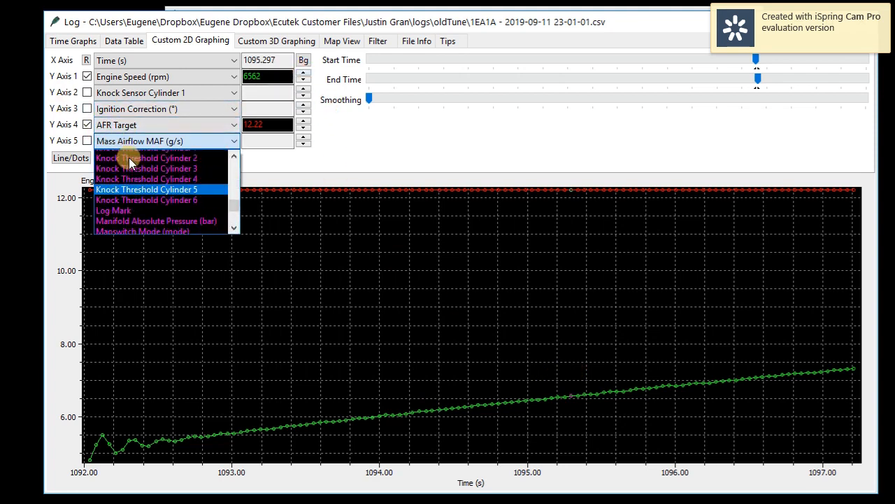
scroll(129, 158, up, 12)
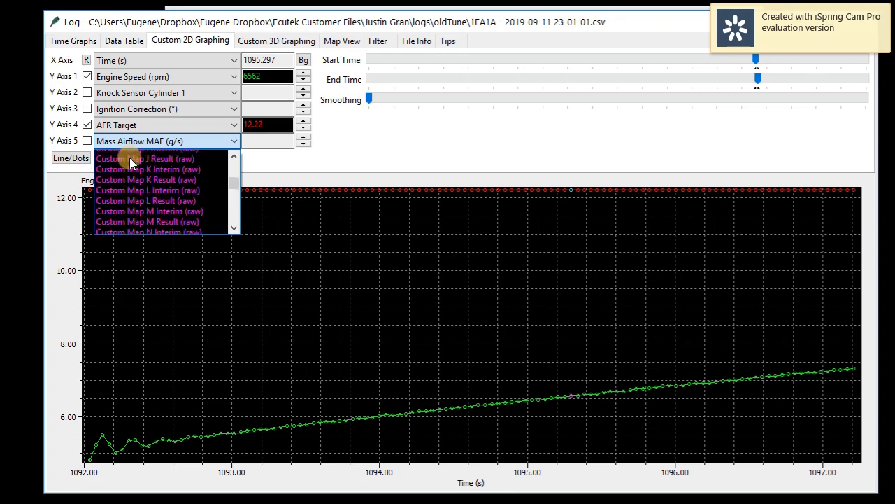
scroll(130, 157, up, 8)
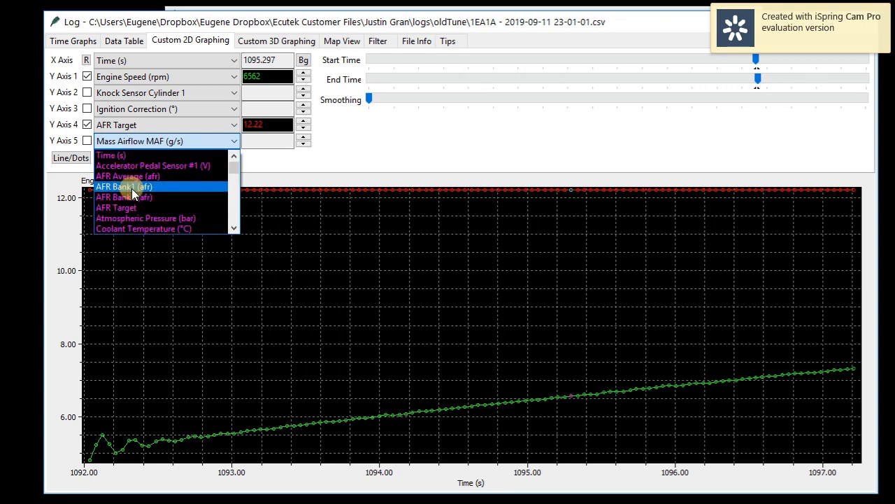
click(131, 187)
click(88, 140)
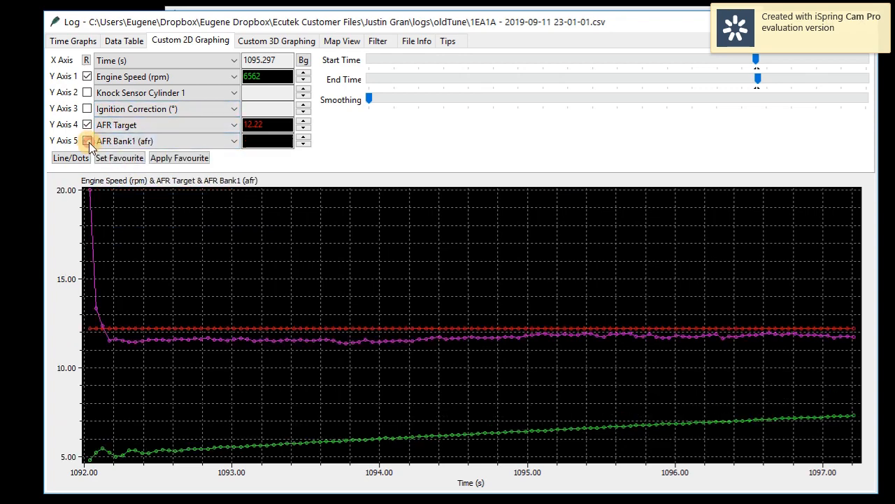
Assign AFR Bank2 (afr) to Y Axis 3 and show its trace on the graph
click(144, 110)
scroll(142, 119, up, 8)
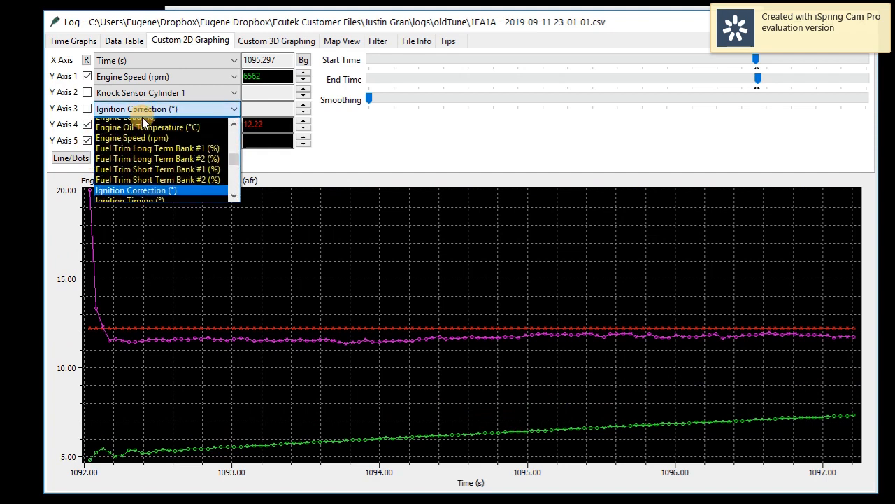
scroll(147, 148, up, 10)
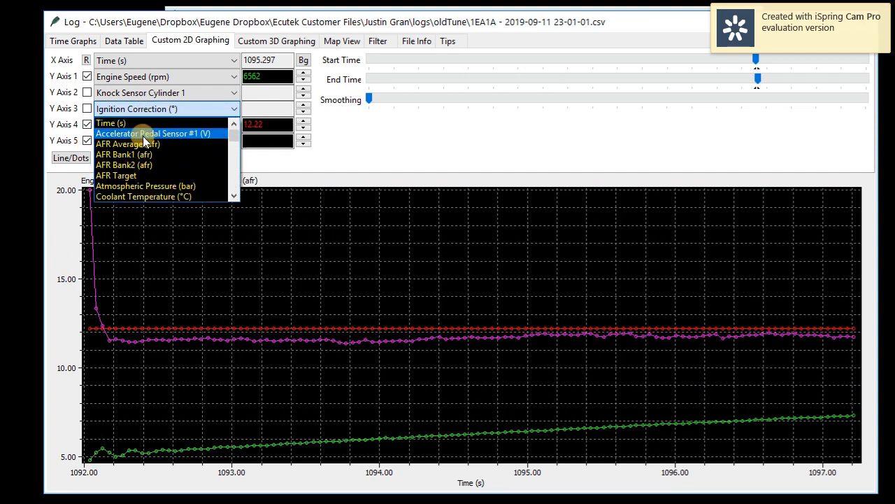
click(143, 166)
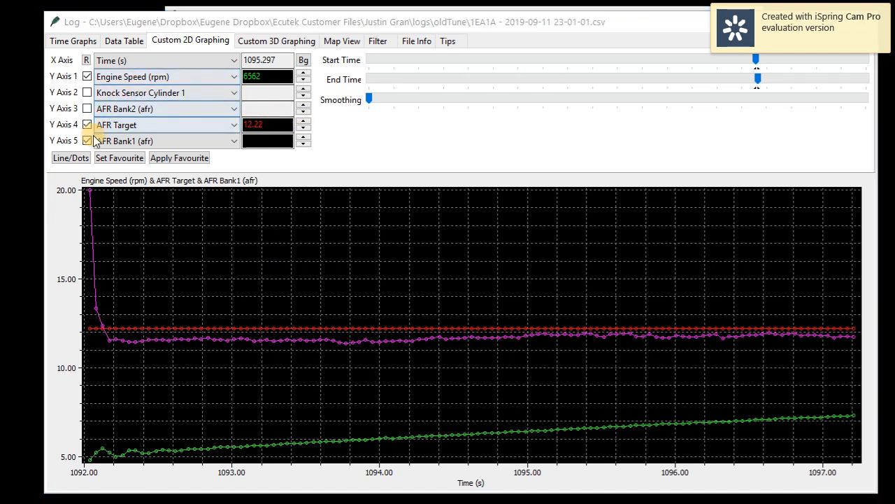
click(87, 109)
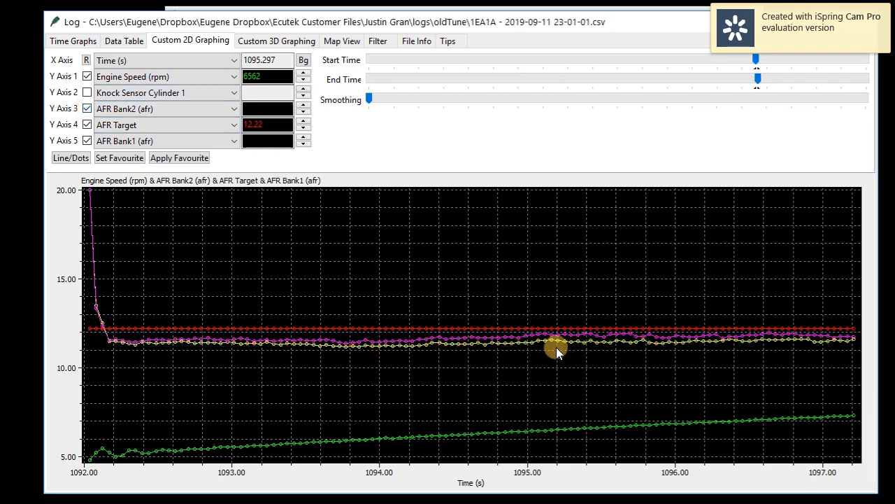
Compare both banks' AFR readings with AFR Target at several points from about 1093 to 1096.3 seconds
click(254, 332)
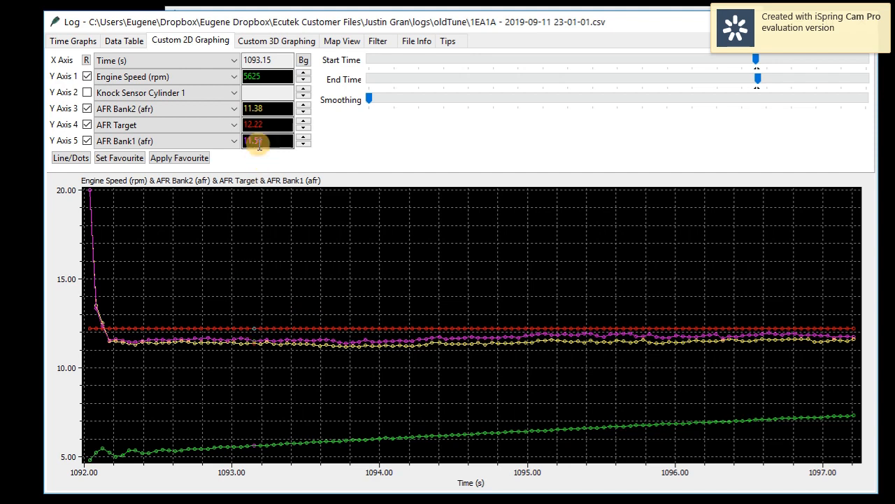
double_click(252, 125)
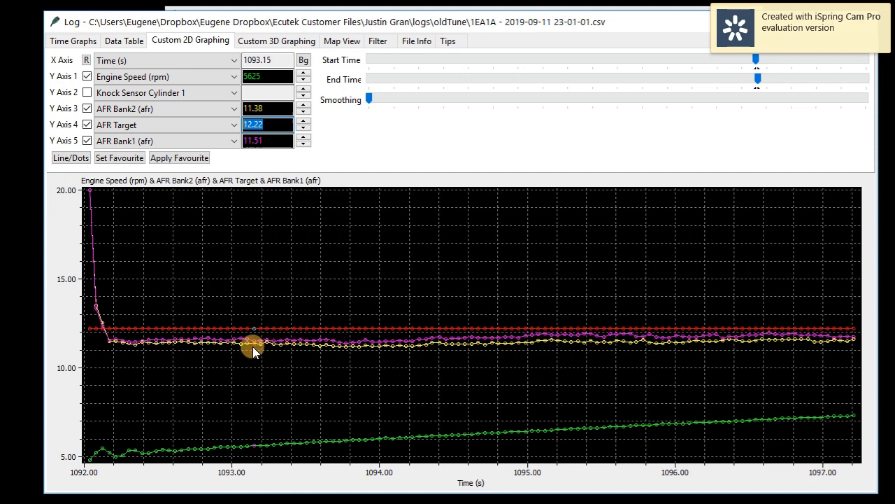
click(337, 341)
click(448, 330)
click(500, 332)
click(626, 334)
click(722, 342)
Check the engine speed trace at a larger scale, restore its scale, and inspect its fluctuating points before about 1092.5 seconds
click(305, 76)
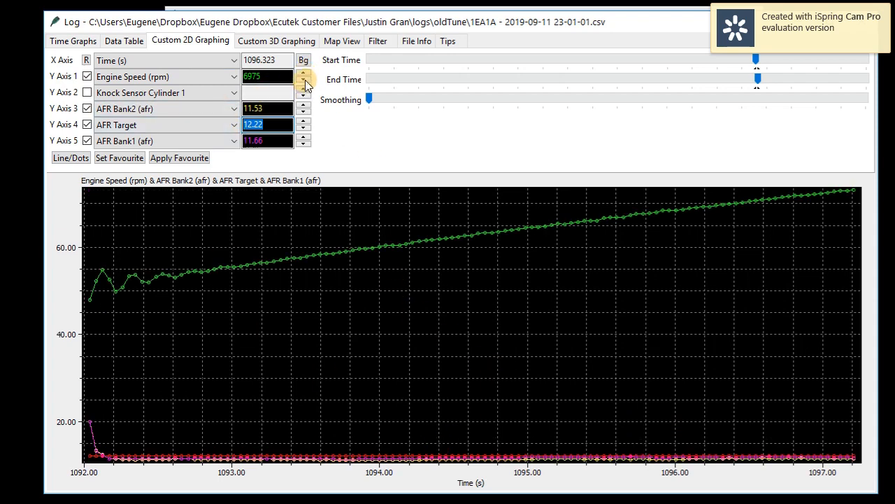
click(304, 80)
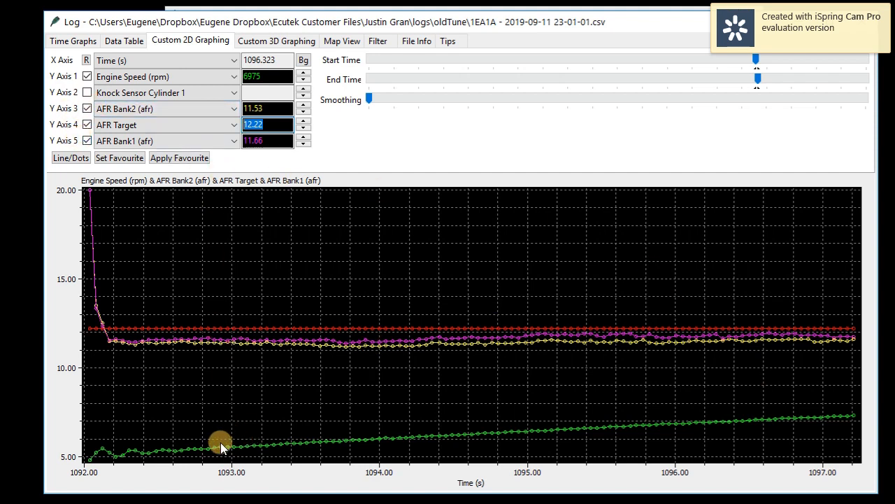
click(101, 449)
click(112, 455)
click(126, 444)
click(151, 455)
Check the selected log point in the time graphs and data table, and return to the custom 2D graph to examine AFR Target
click(97, 42)
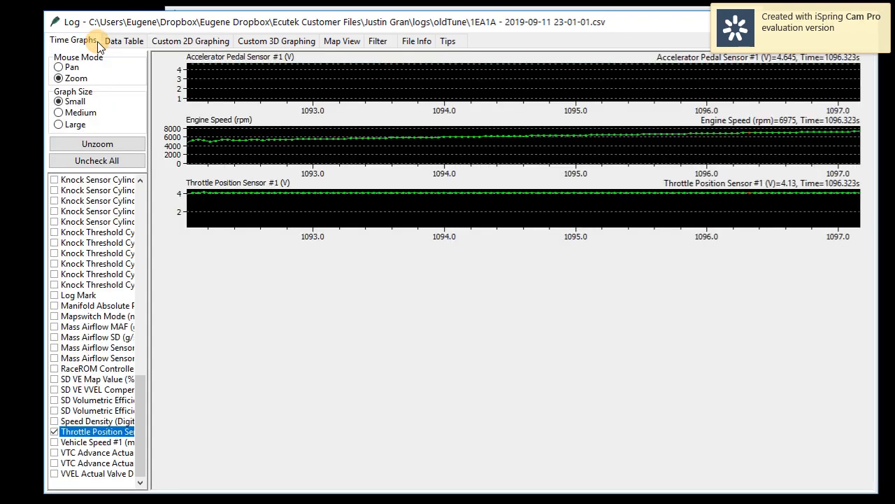
click(123, 44)
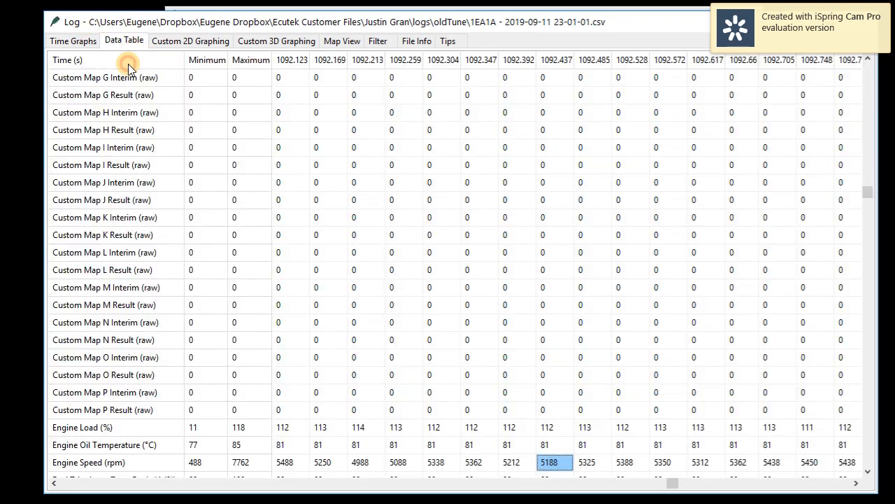
click(87, 44)
click(174, 46)
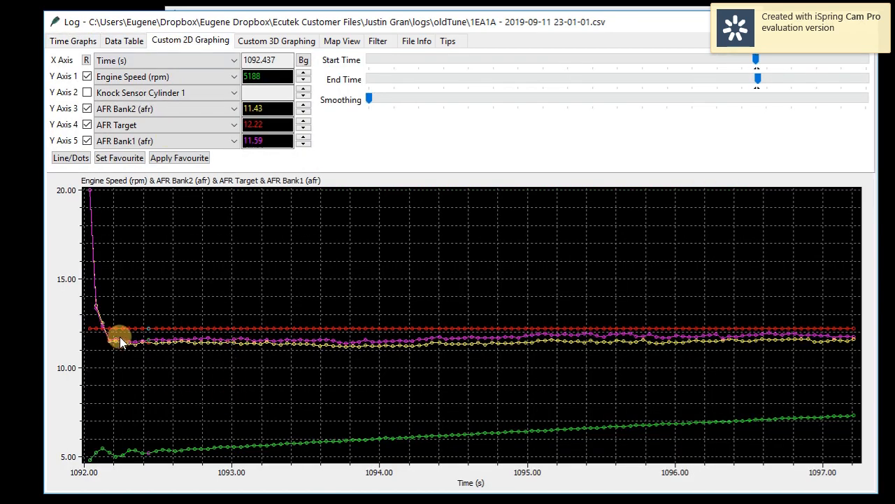
double_click(256, 124)
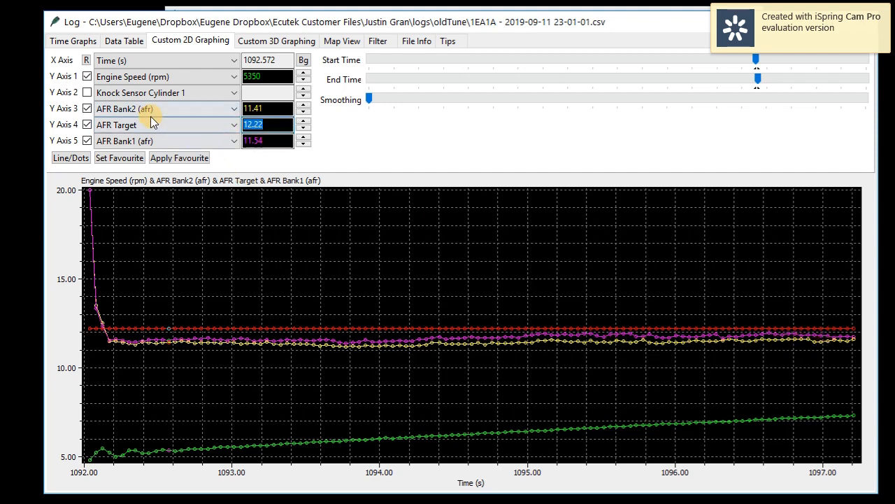
Show Fuel Trim Long Term Bank #1 (%) on Y Axis 2, scaled down to the AFR range, and hide the engine speed trace
click(103, 93)
scroll(146, 115, up, 4)
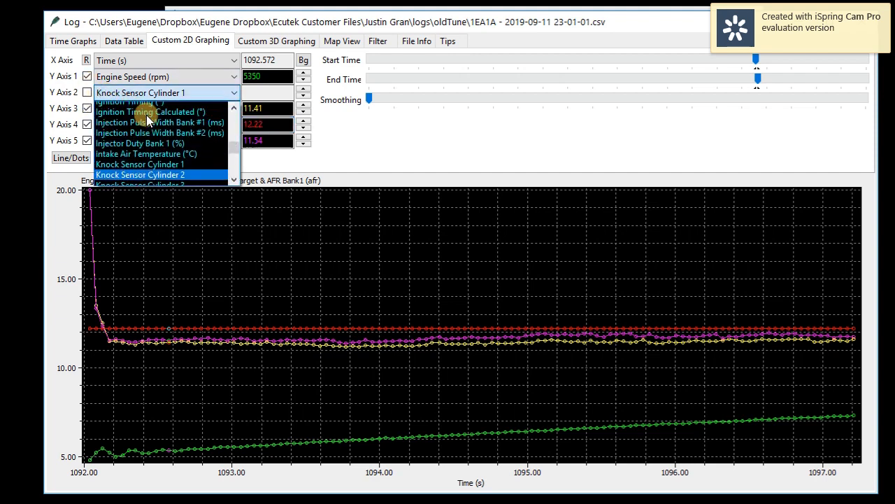
scroll(144, 130, up, 2)
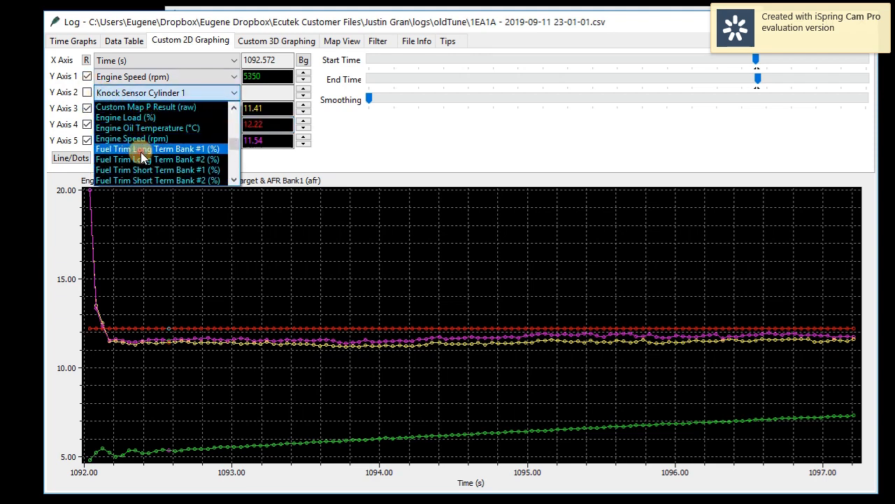
click(142, 147)
click(85, 93)
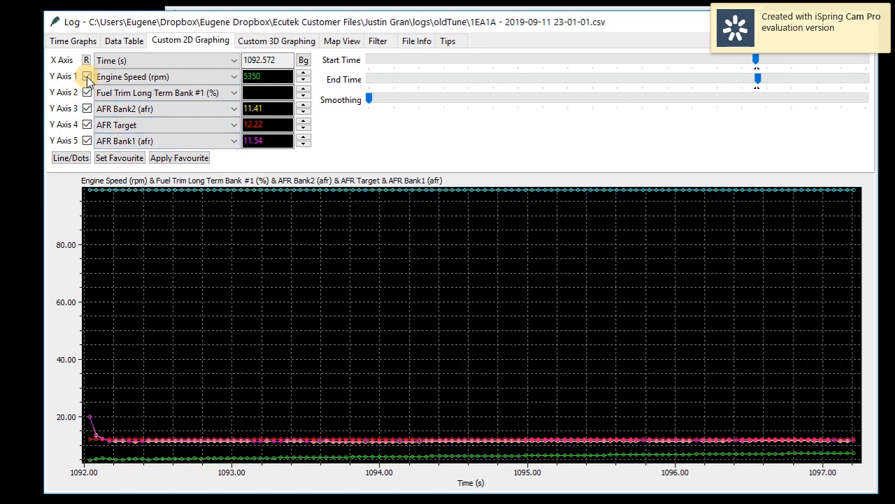
click(87, 77)
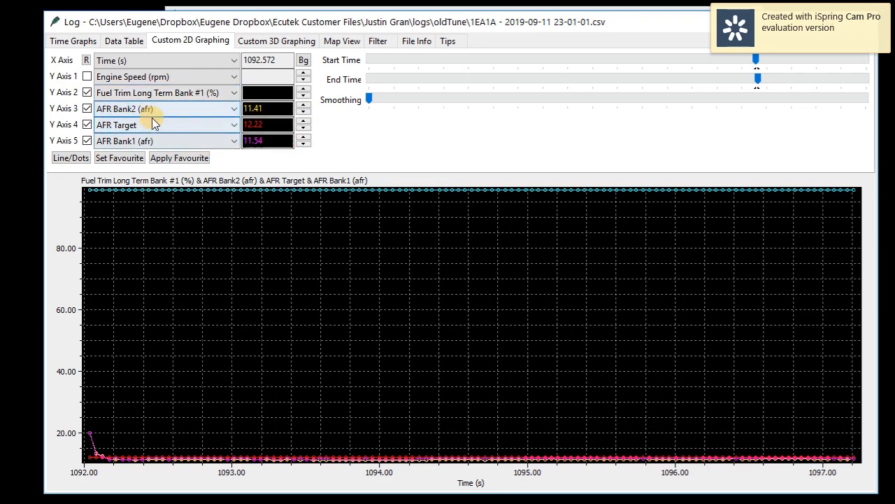
click(302, 96)
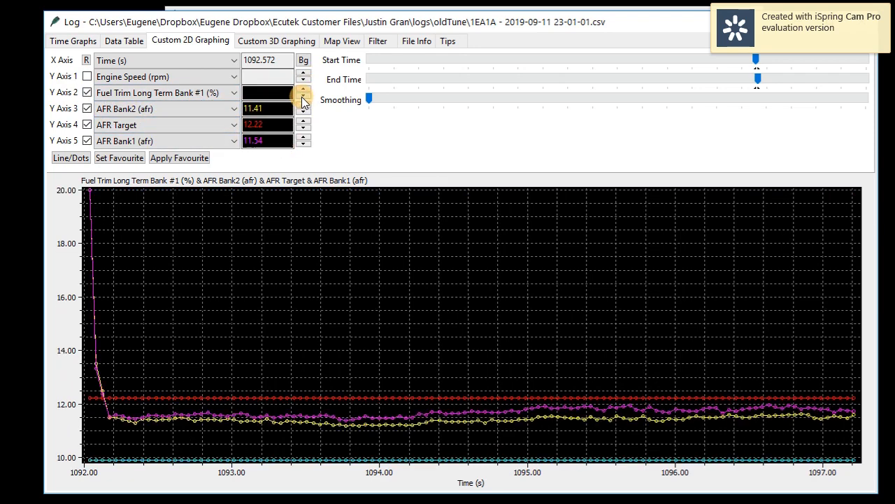
Read the long term fuel trim and AFR values at several points along the full-throttle pull
click(434, 454)
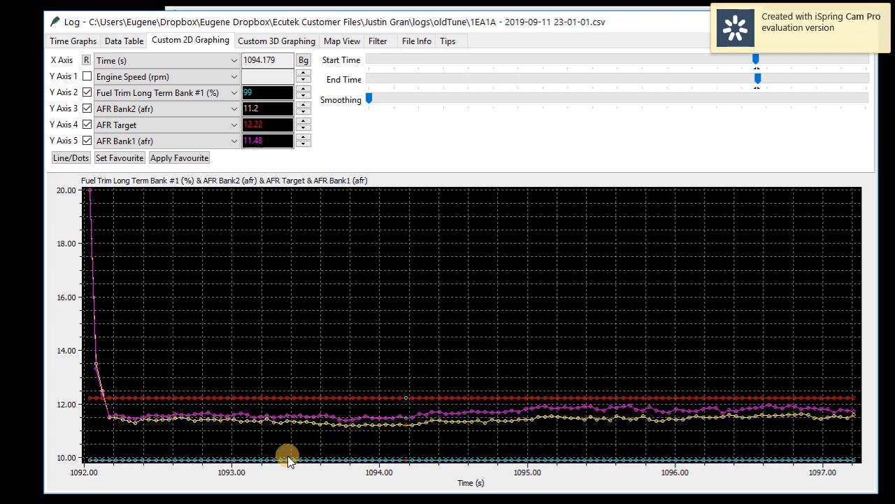
double_click(254, 91)
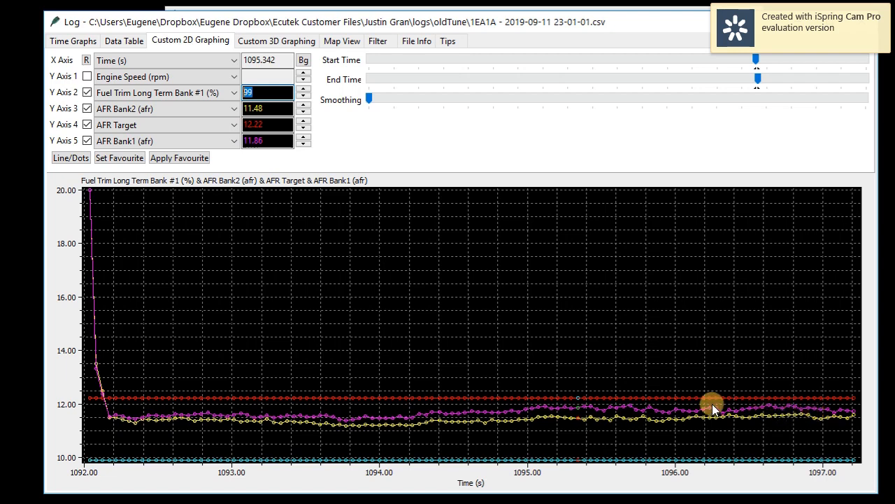
click(465, 420)
Hide the long term fuel trim, AFR Bank2, AFR Target and AFR Bank1 traces in the custom 2D graph
click(87, 92)
click(87, 109)
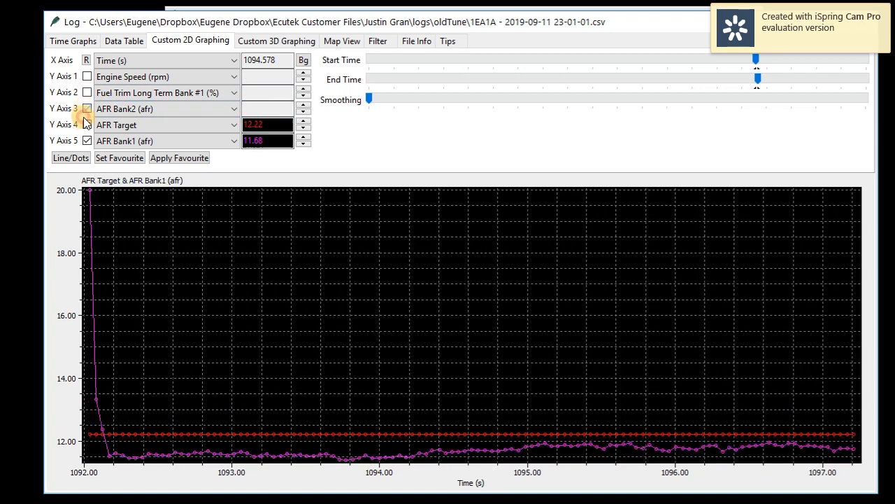
click(86, 124)
click(86, 140)
Replace Throttle Position Sensor #1 with Ignition Correction (°) in the time graphs and examine it over the pull
click(73, 40)
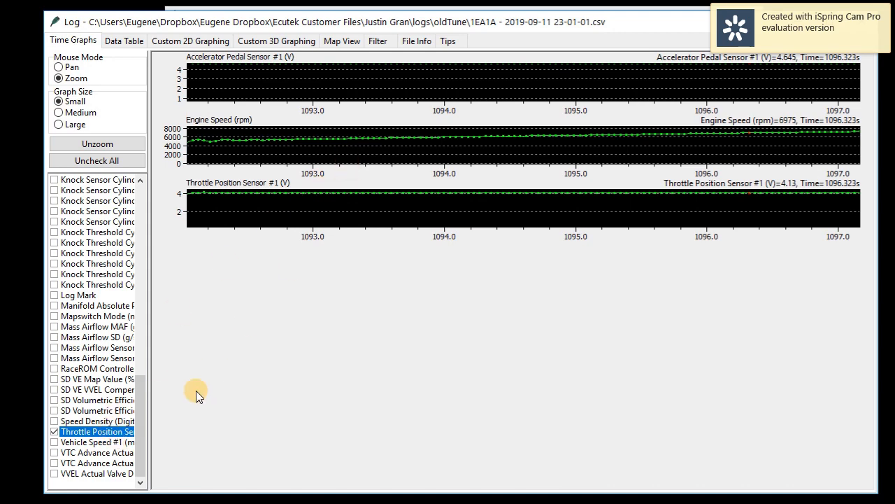
click(54, 433)
drag(137, 419, 149, 307)
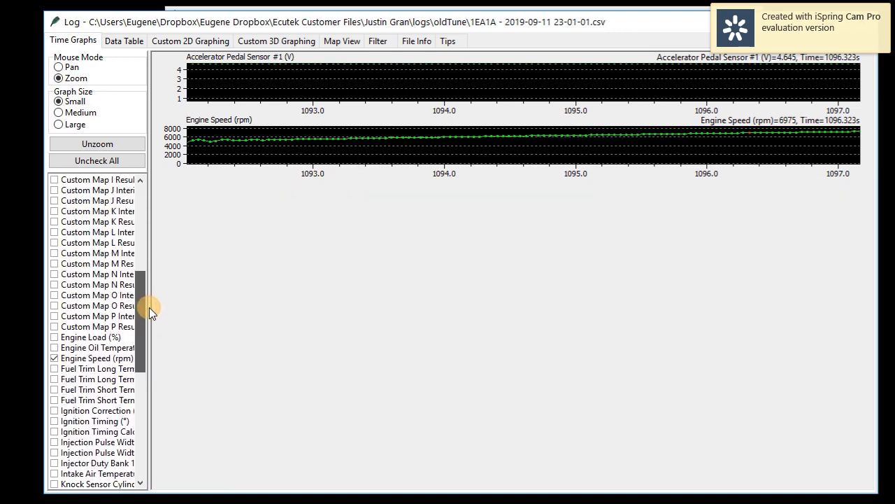
click(55, 410)
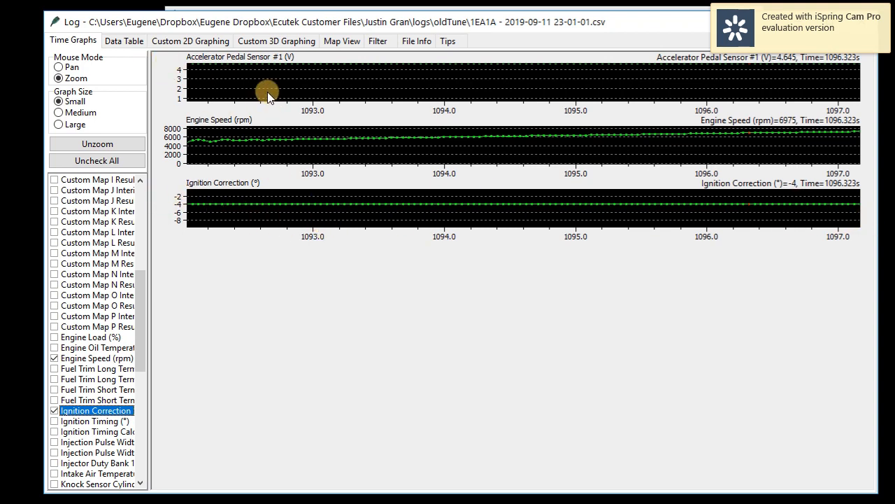
Swap Ignition Correction and Engine Speed for Ignition Timing and Ignition Timing Calculated in the time graphs, check both traces, and remove them
click(53, 411)
click(54, 358)
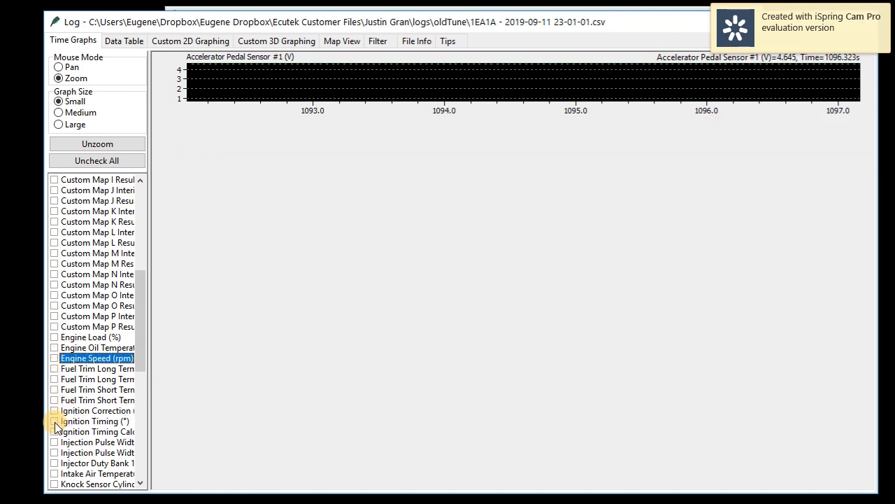
click(54, 421)
click(55, 432)
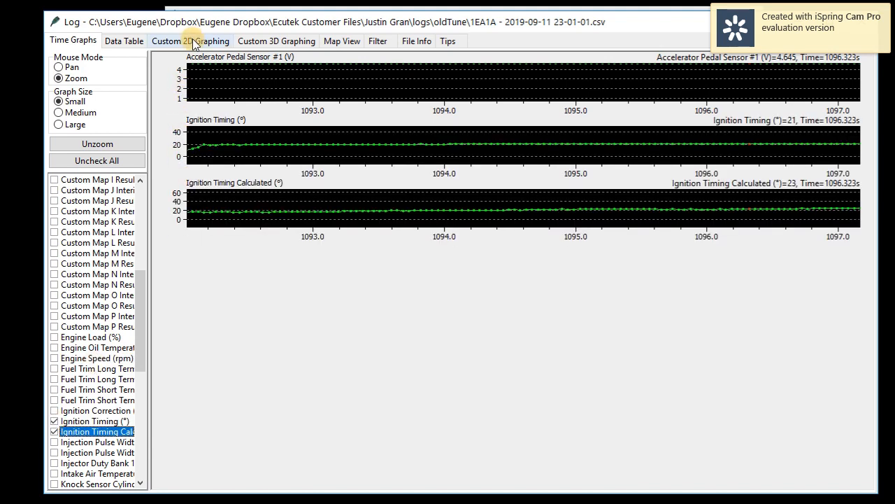
click(54, 432)
click(55, 421)
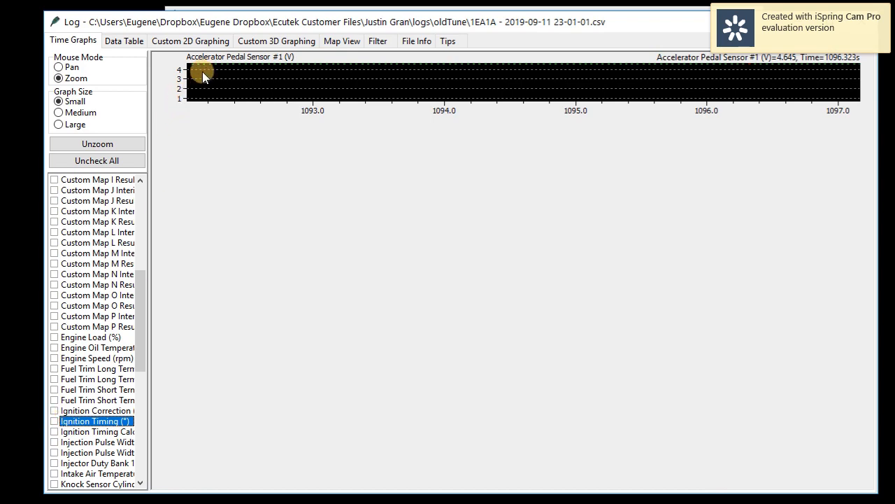
Plot Ignition Timing (°) on Y Axis 1 and Ignition Timing Calculated (°) on Y Axis 2 of the custom 2D graph
click(208, 44)
click(150, 77)
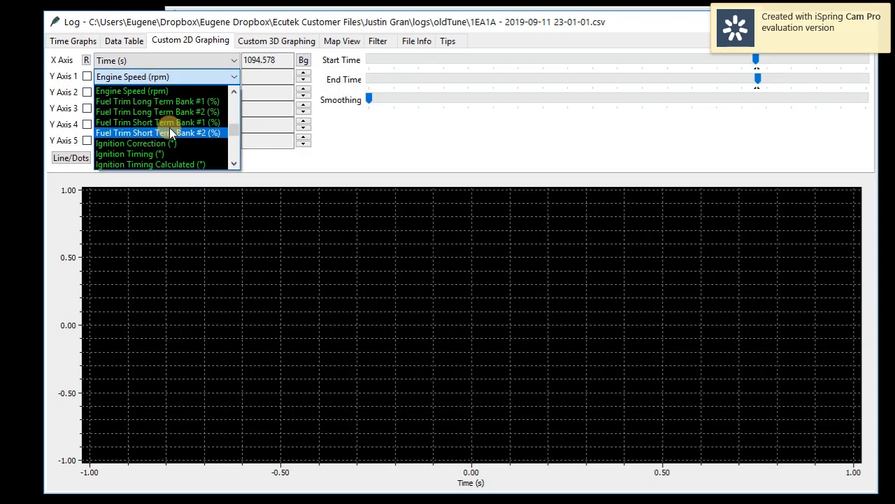
click(166, 150)
click(170, 93)
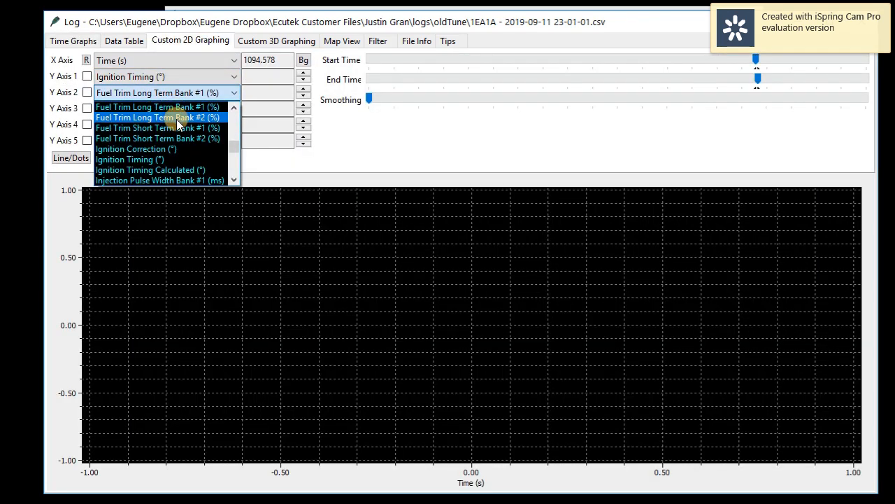
click(177, 163)
click(87, 77)
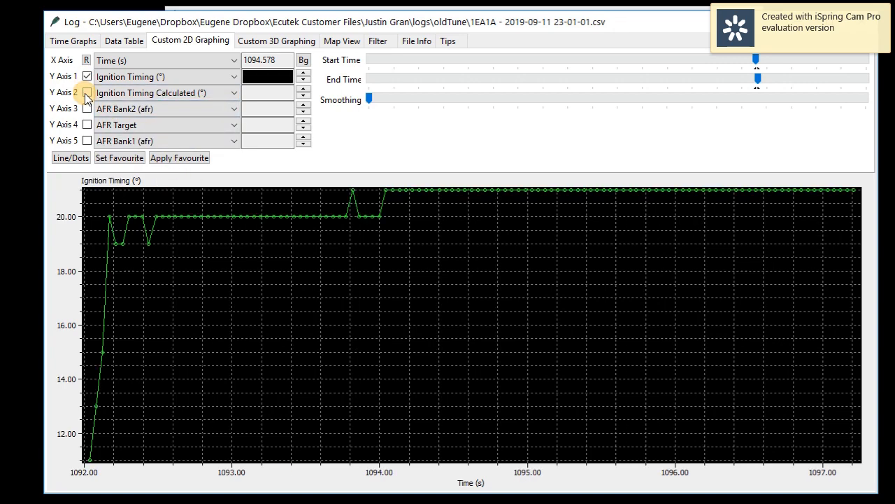
click(87, 92)
Compare actual and calculated ignition timing at several points along the pull
click(192, 322)
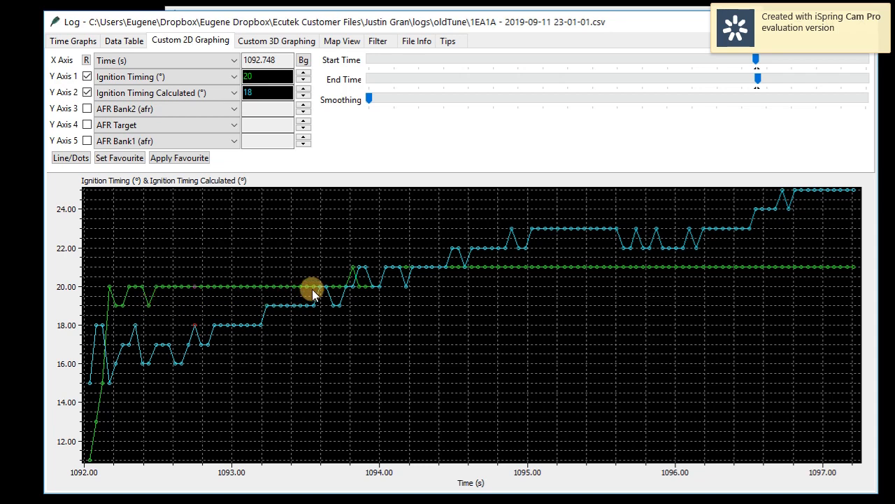
drag(603, 270, 741, 256)
drag(819, 250, 837, 246)
Assign Ignition Correction (°) to Y Axis 5 and show its trace with the two ignition timing traces
click(157, 140)
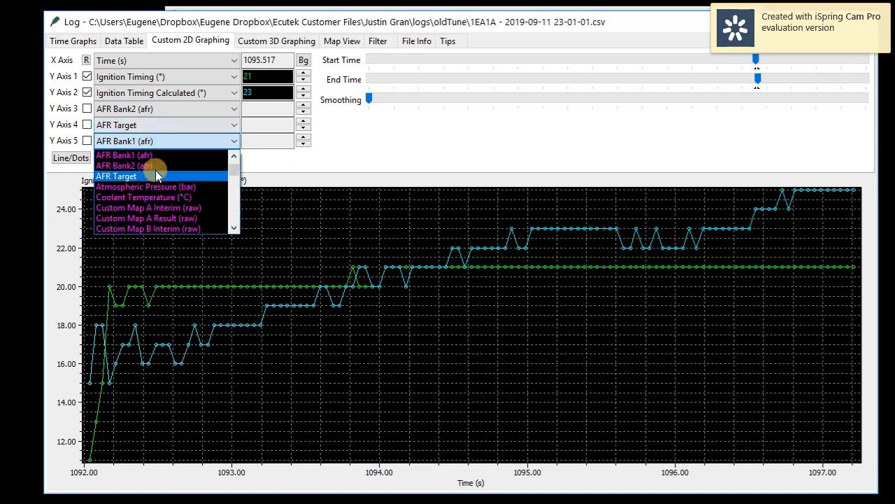
scroll(156, 186, down, 8)
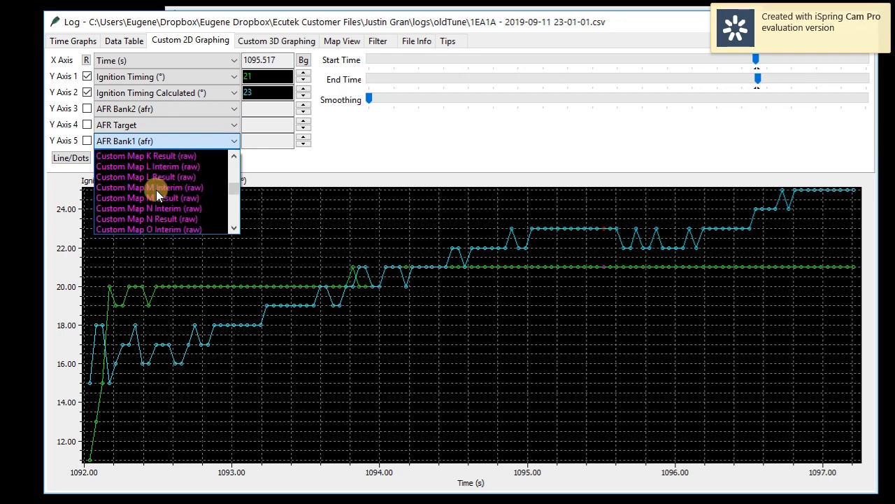
scroll(156, 191, down, 8)
scroll(156, 193, up, 5)
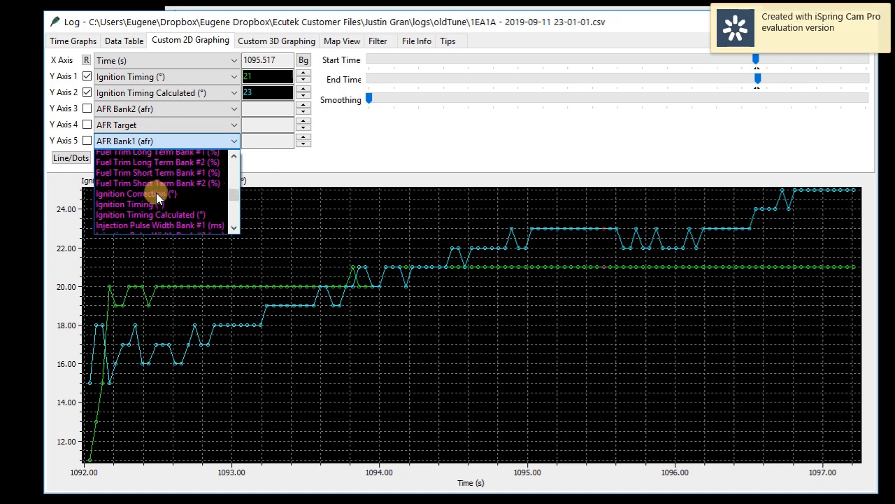
click(158, 196)
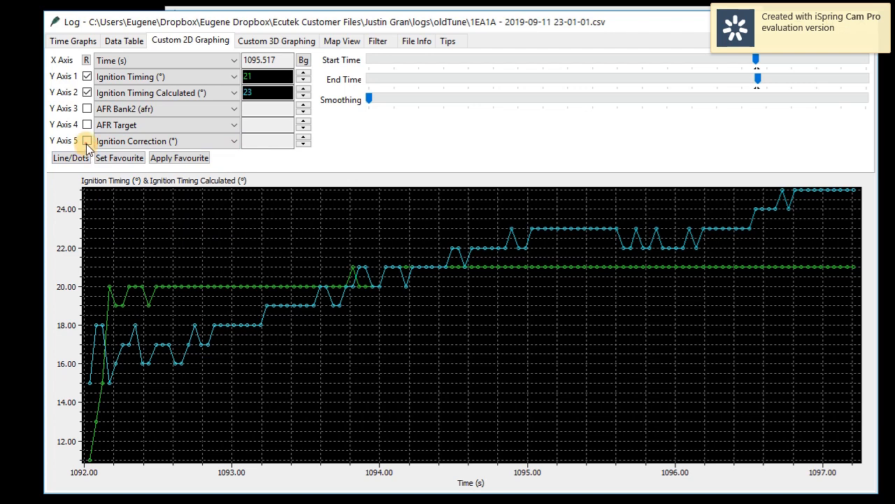
click(87, 141)
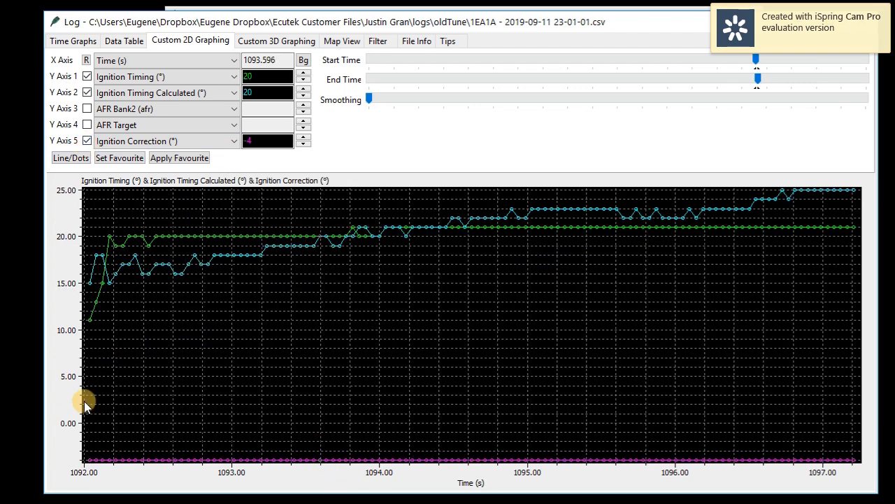
Read the ignition correction against the actual and calculated timing, up to about 1093.7 seconds
drag(153, 449, 460, 440)
drag(168, 240, 270, 234)
drag(334, 235, 334, 235)
drag(270, 142, 242, 141)
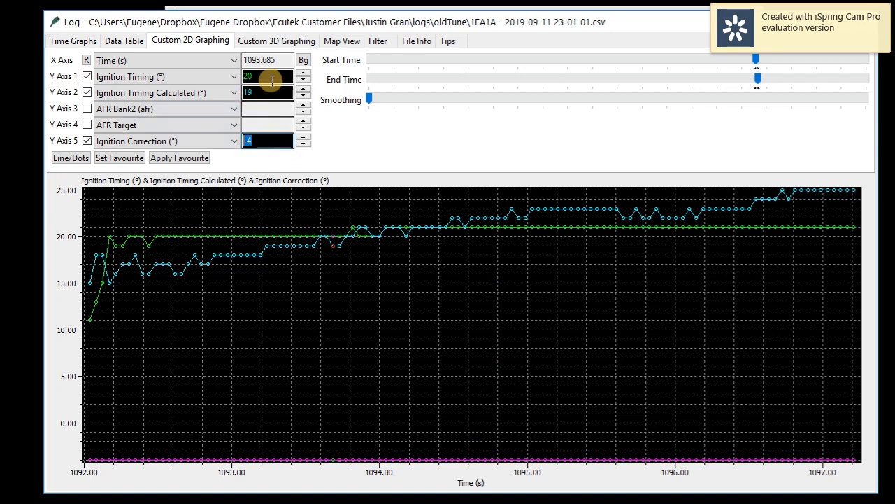
Clear all time graphs, show only Ignition Correction (°), and zoom it out to the full log duration
click(77, 40)
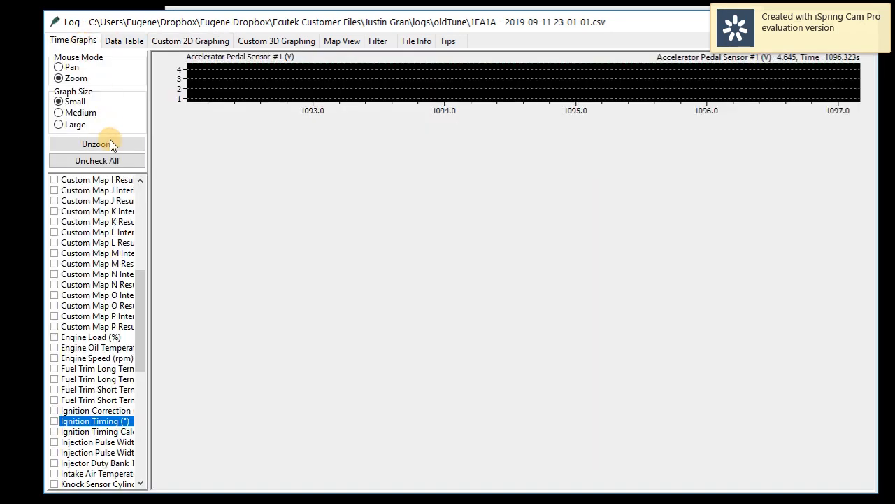
click(109, 161)
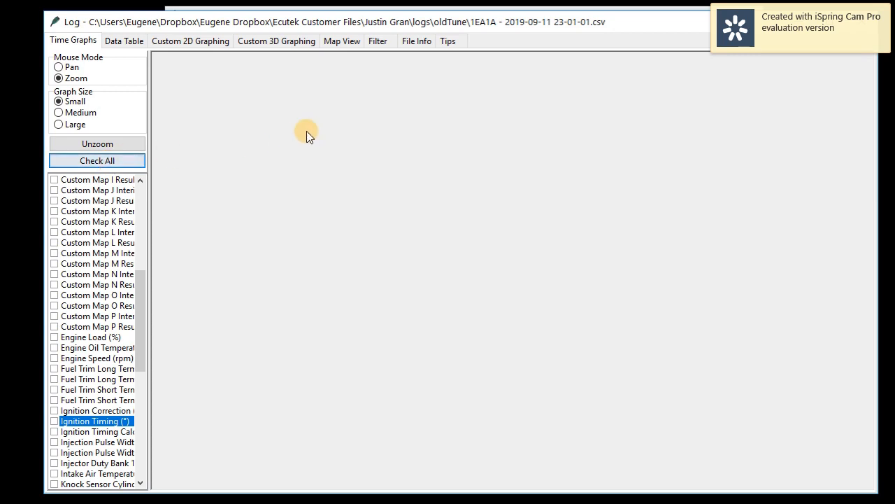
drag(142, 293, 142, 339)
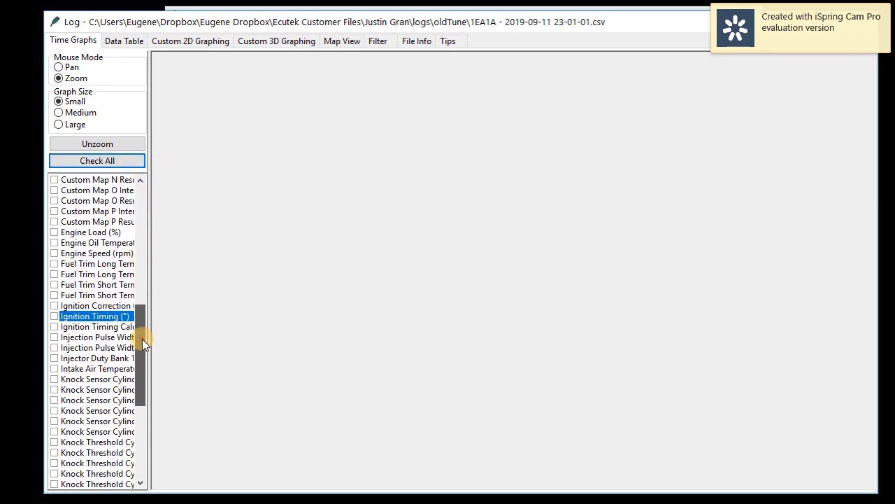
click(55, 306)
right_click(299, 81)
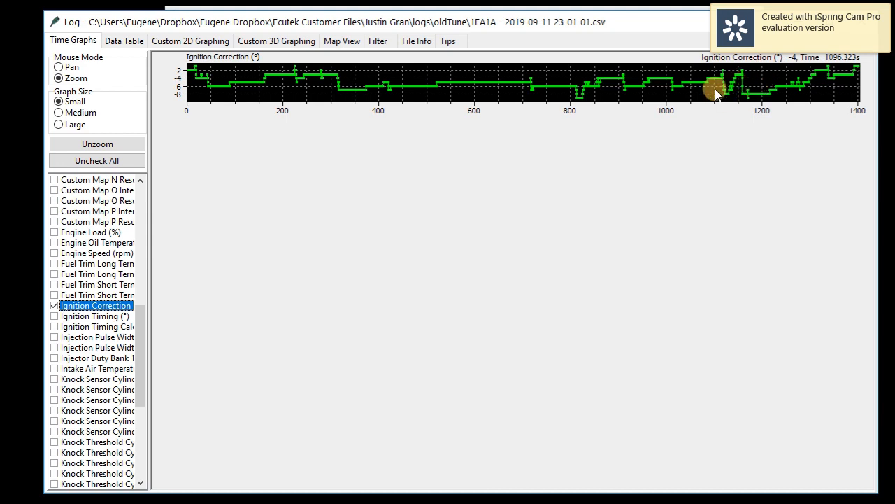
Narrow the ignition correction time graph to the falling section from about 1117.6 to 1121.7 seconds
drag(757, 84, 702, 72)
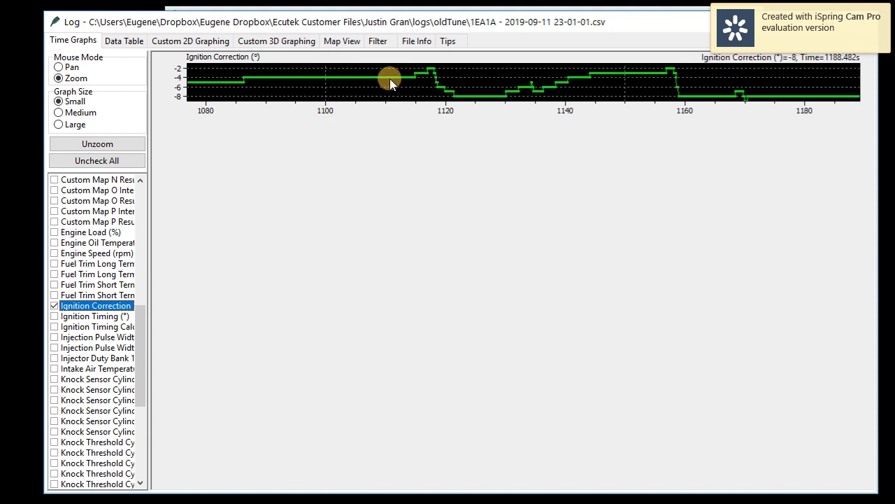
drag(390, 82, 473, 96)
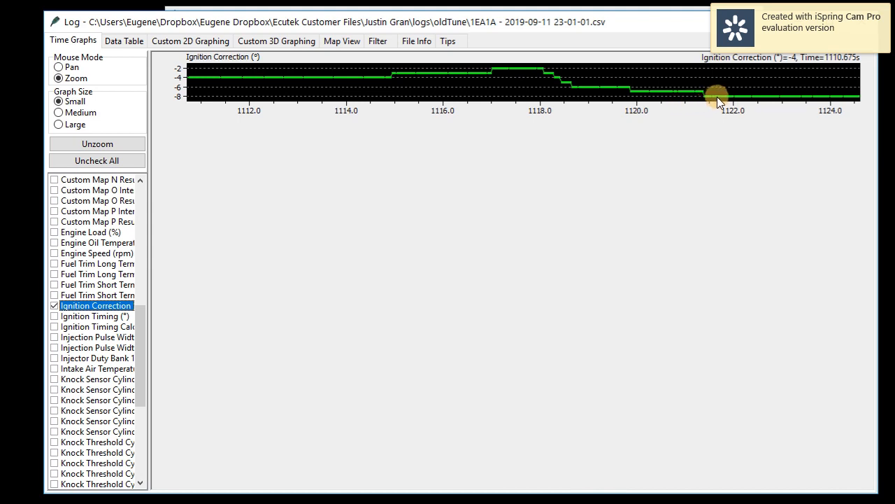
drag(717, 96, 521, 66)
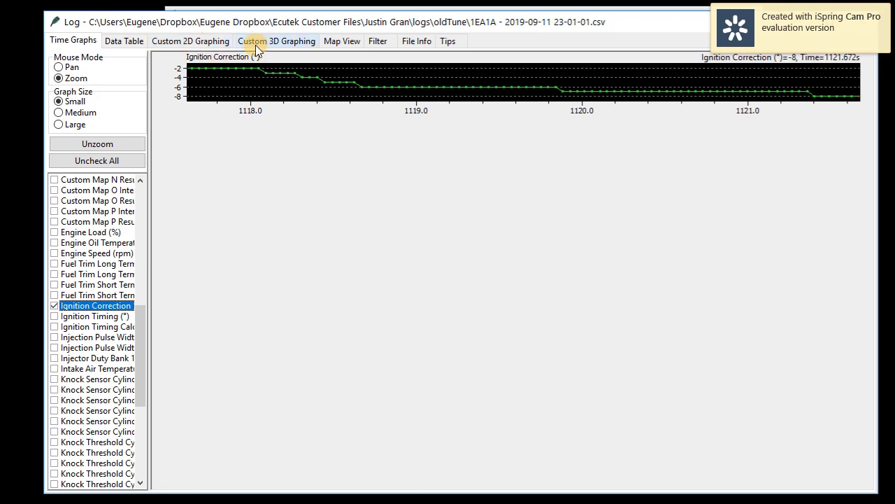
Hide the Ignition Timing, Ignition Timing Calculated and Ignition Correction traces in the custom 2D graph
click(175, 42)
click(87, 76)
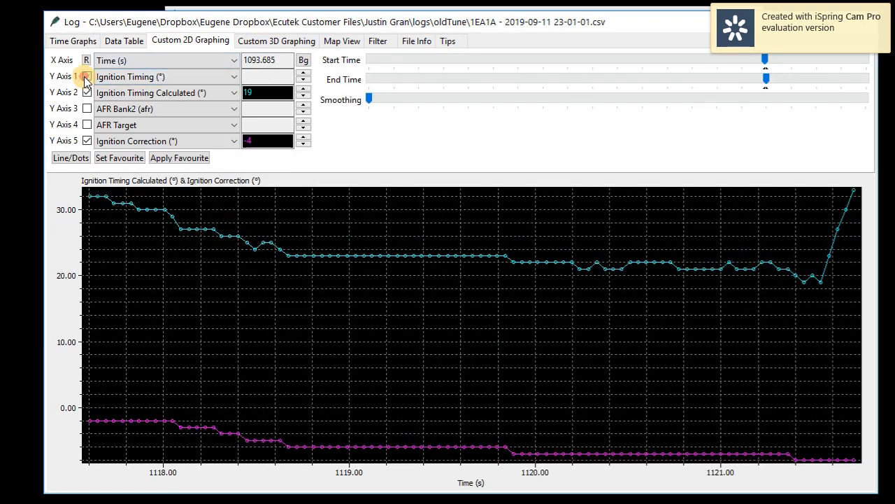
click(86, 93)
click(87, 141)
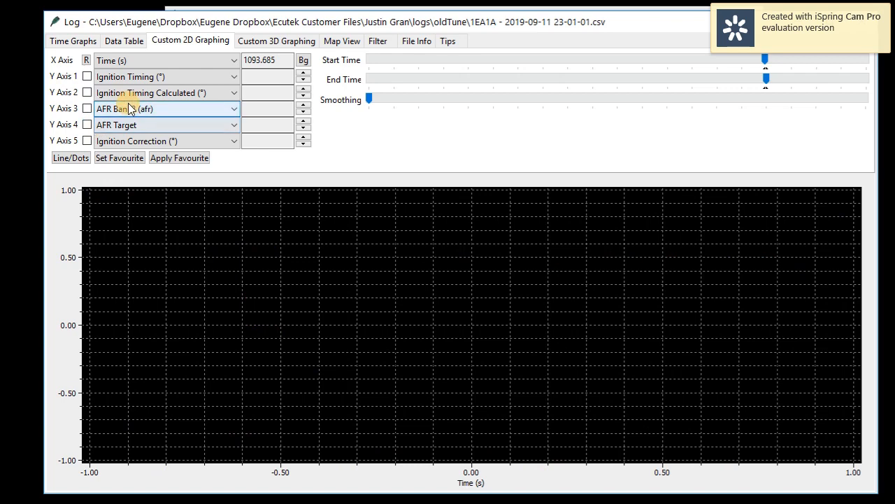
Show AFR Bank2 (afr) on Y Axis 3, and set Y Axis 4 to AFR Bank1 (afr) and display its trace
click(127, 108)
click(86, 109)
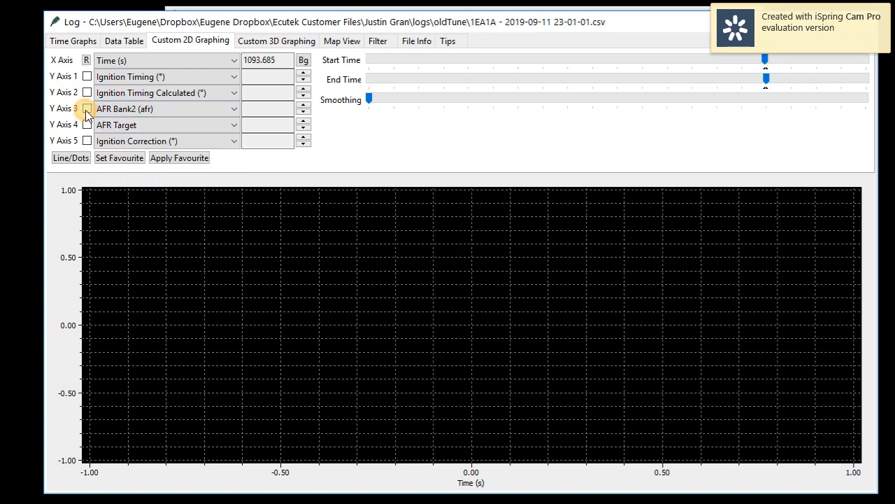
click(112, 124)
scroll(124, 142, up, 2)
scroll(133, 150, down, 15)
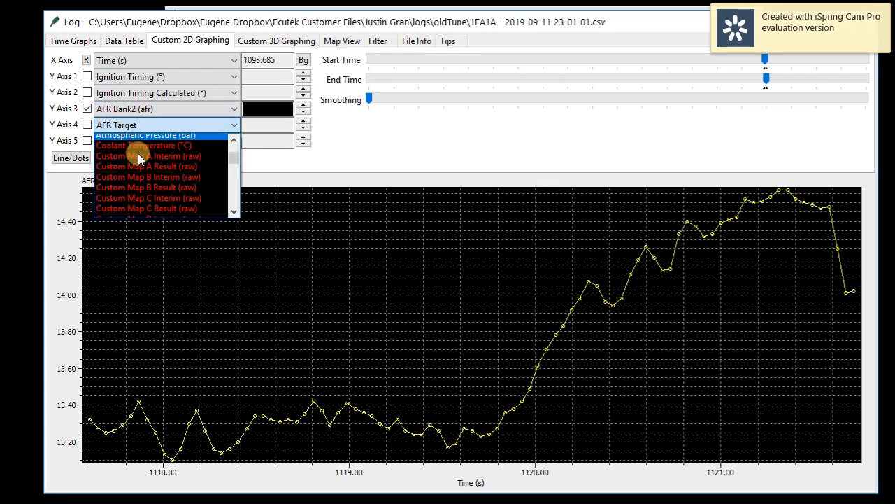
scroll(141, 160, up, 15)
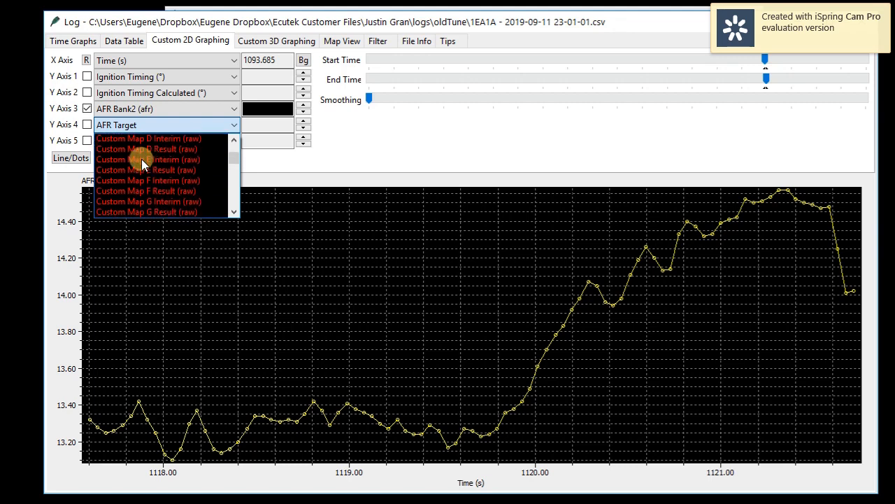
click(113, 127)
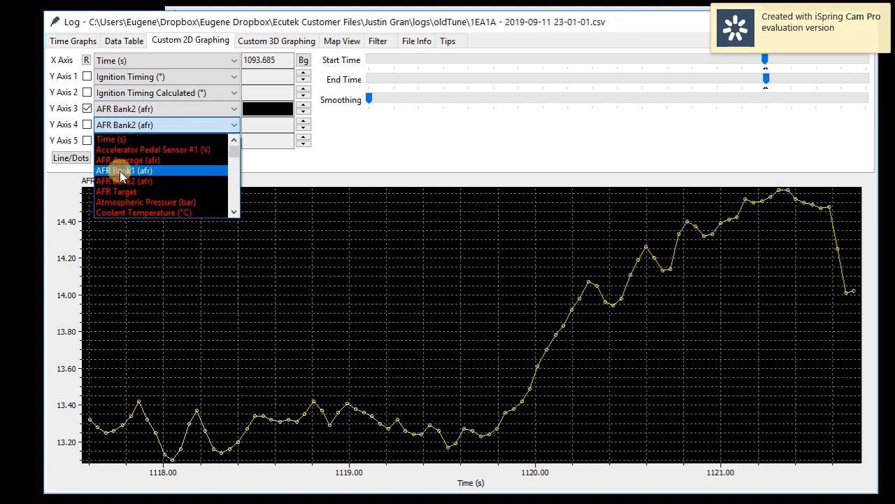
click(120, 171)
click(87, 125)
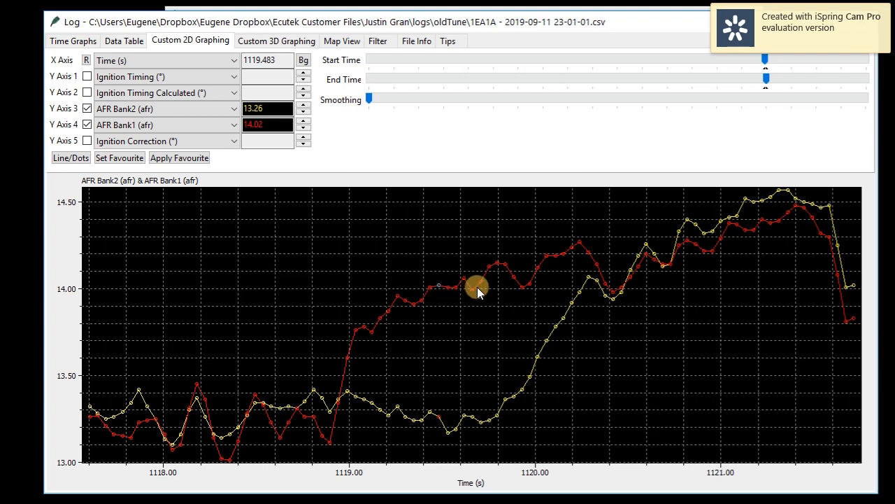
Set Y Axis 5 of the custom 2D graph to AFR Target and display its trace alongside both AFR banks
double_click(252, 124)
click(259, 125)
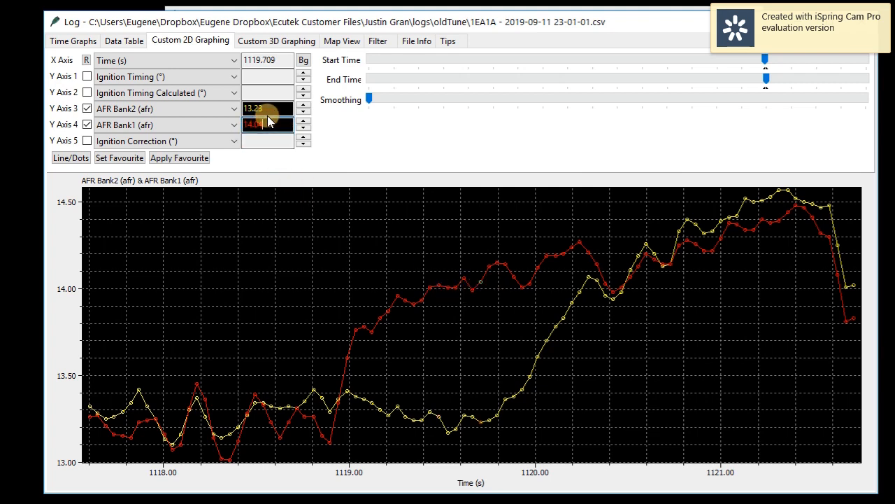
click(149, 141)
scroll(149, 148, down, 10)
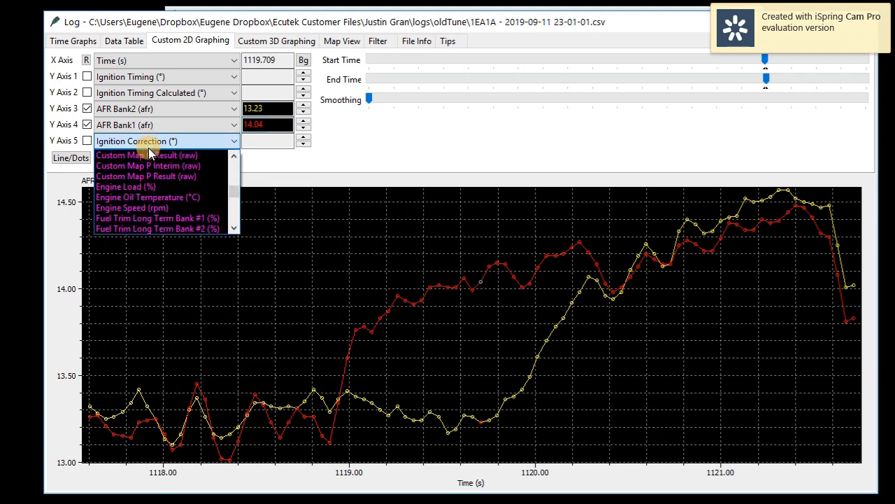
scroll(149, 150, up, 8)
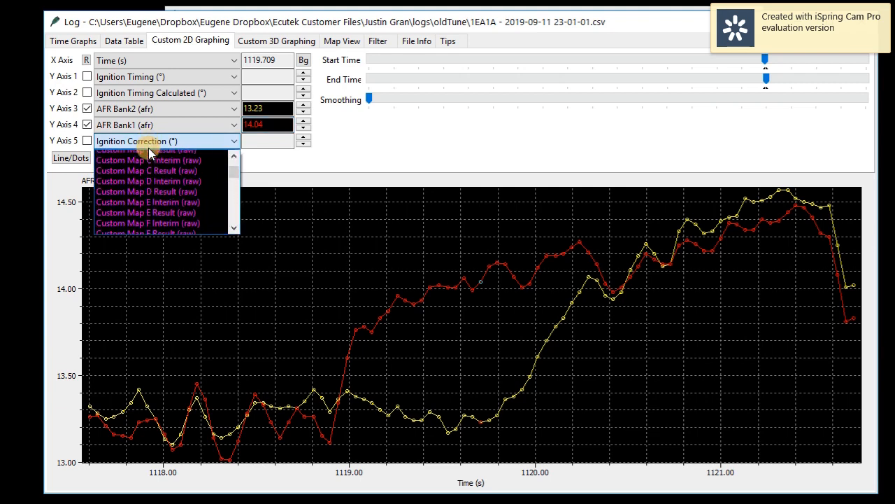
click(147, 187)
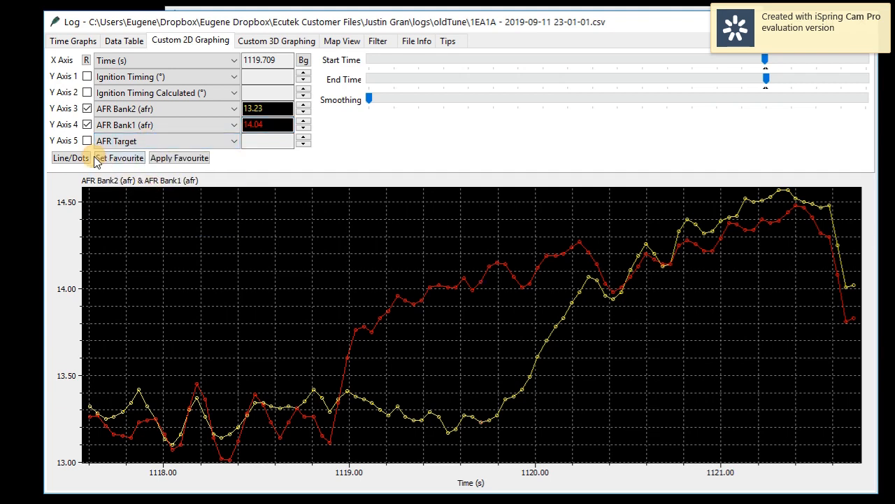
click(87, 141)
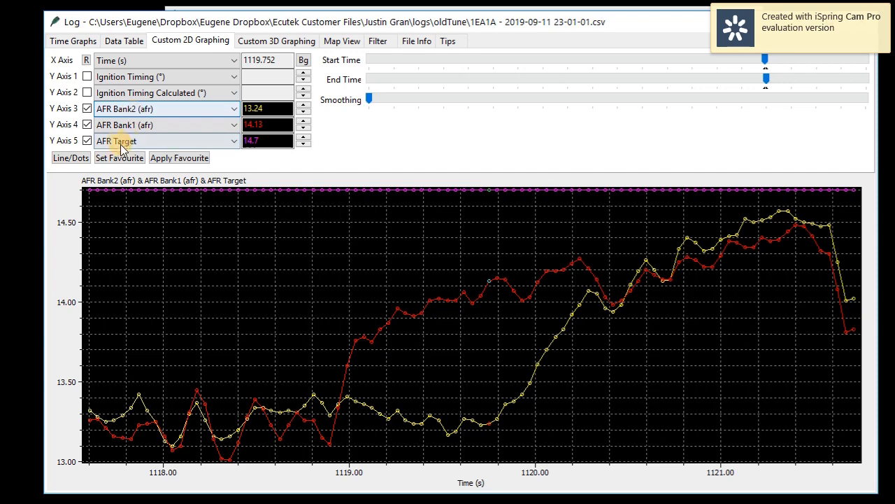
Set Y Axis 1 to Ignition Correction (°), display its trace, and read the plotted values at about 1119.57 seconds
click(153, 78)
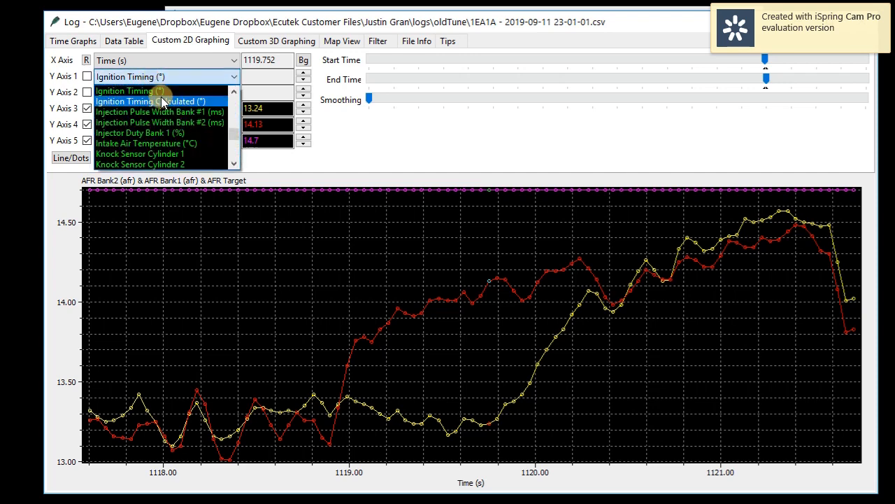
scroll(161, 98, up, 2)
click(167, 133)
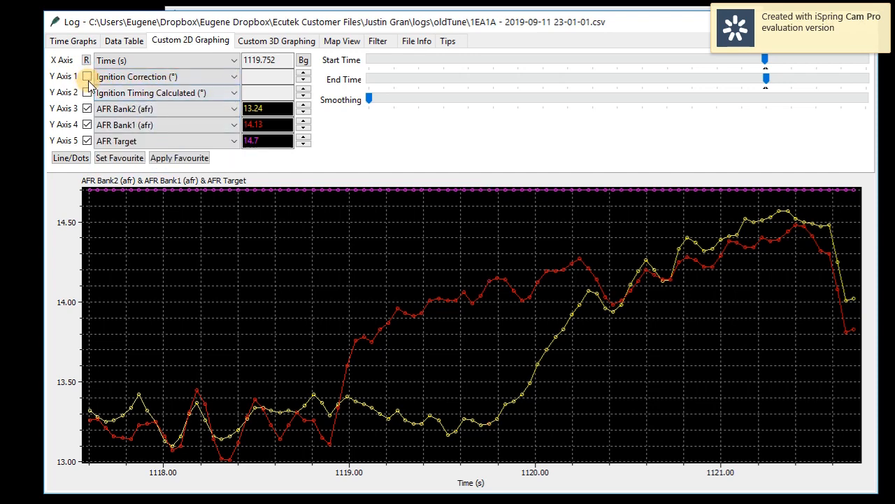
click(87, 78)
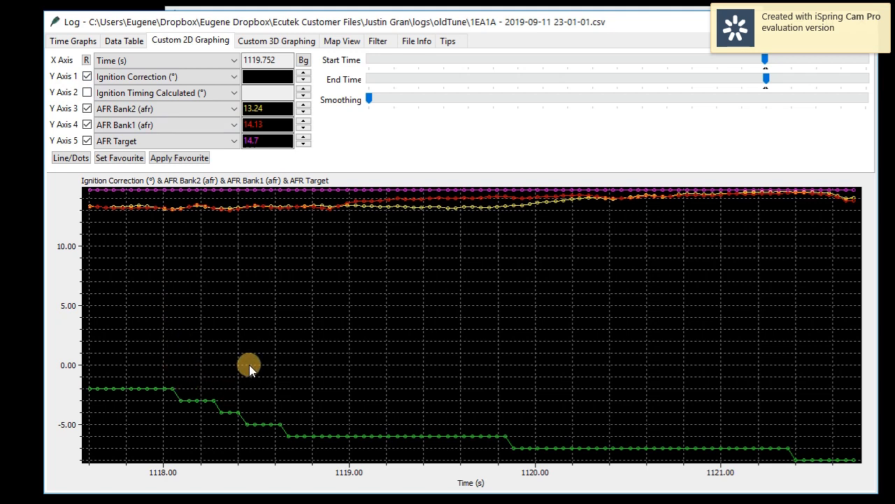
click(435, 199)
click(458, 195)
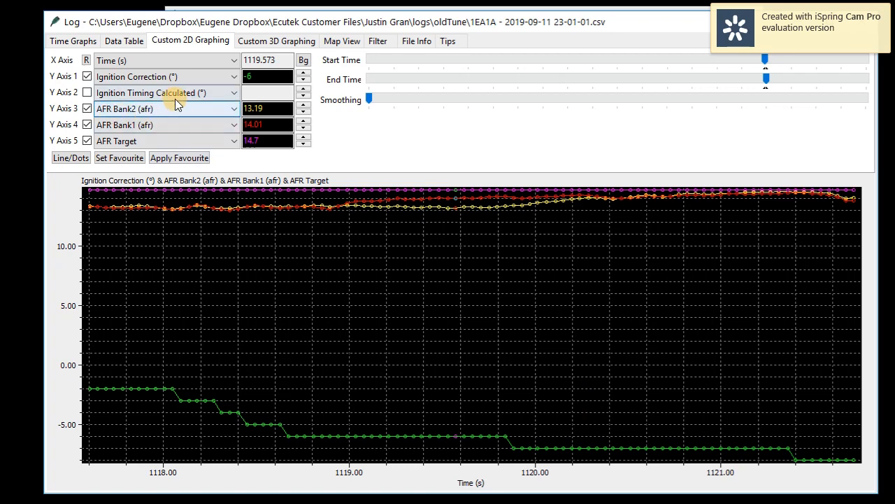
Hide the Ignition Correction, AFR Bank2, AFR Bank1 and AFR Target traces in the custom 2D graph
click(87, 77)
click(87, 109)
click(87, 124)
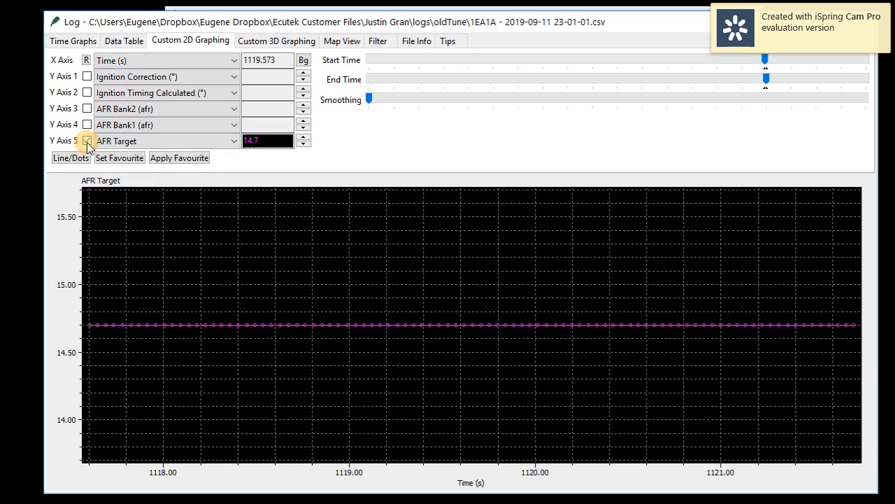
click(87, 141)
Set Y Axis 1 to Ignition Timing (°), keep Ignition Timing Calculated (°) on Y Axis 2, and display both traces
click(156, 77)
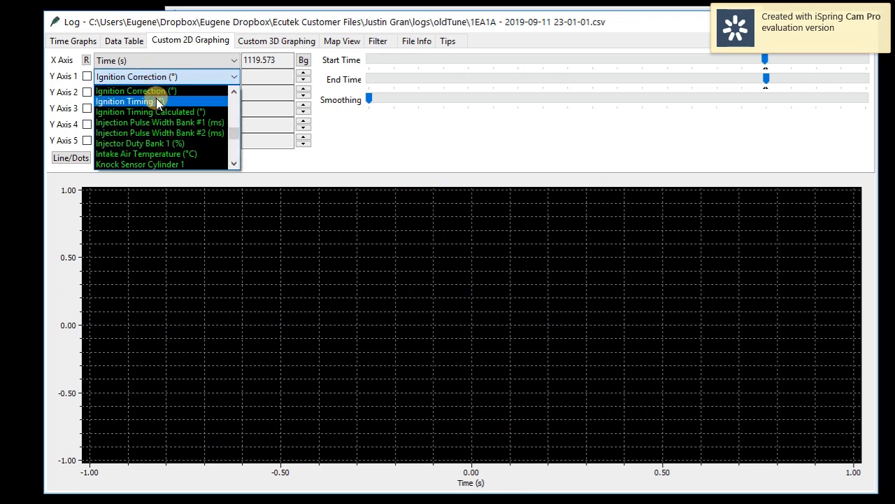
click(156, 98)
click(166, 93)
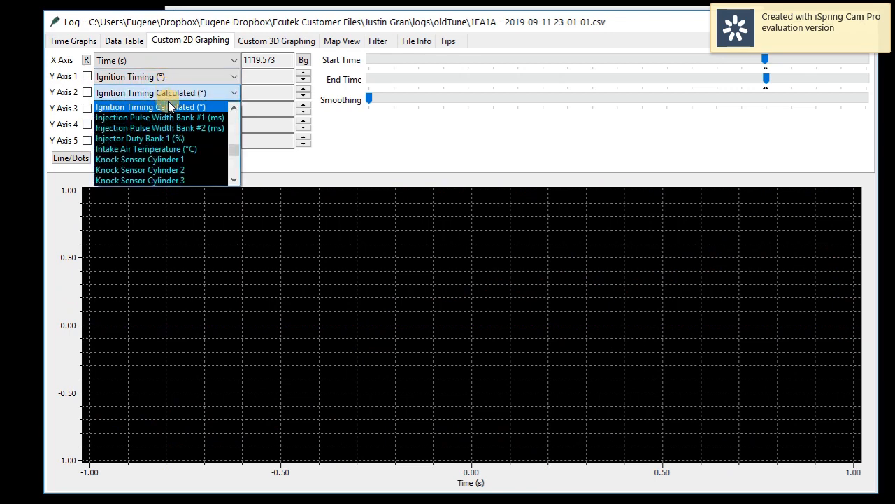
click(168, 104)
click(86, 77)
click(88, 93)
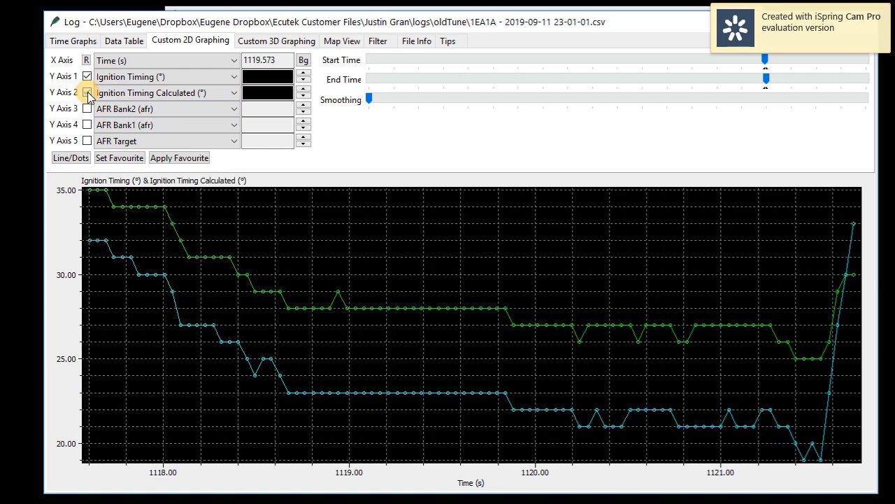
click(239, 93)
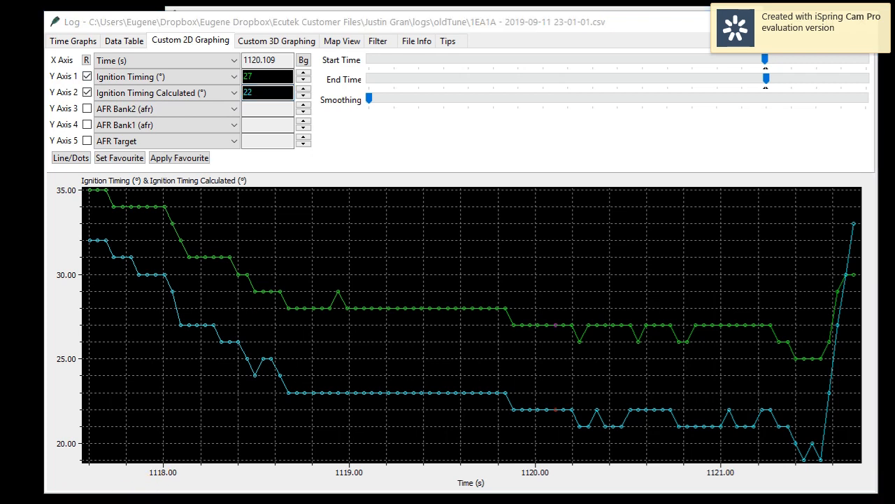
Hide both ignition timing traces, then set Y Axis 1 to Ignition Correction (°) and display its trace
click(87, 93)
click(87, 76)
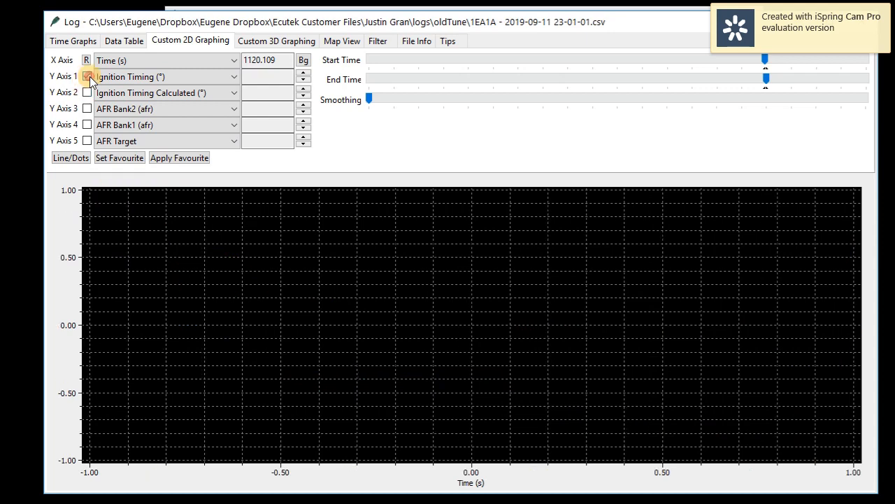
click(123, 76)
scroll(126, 105, up, 2)
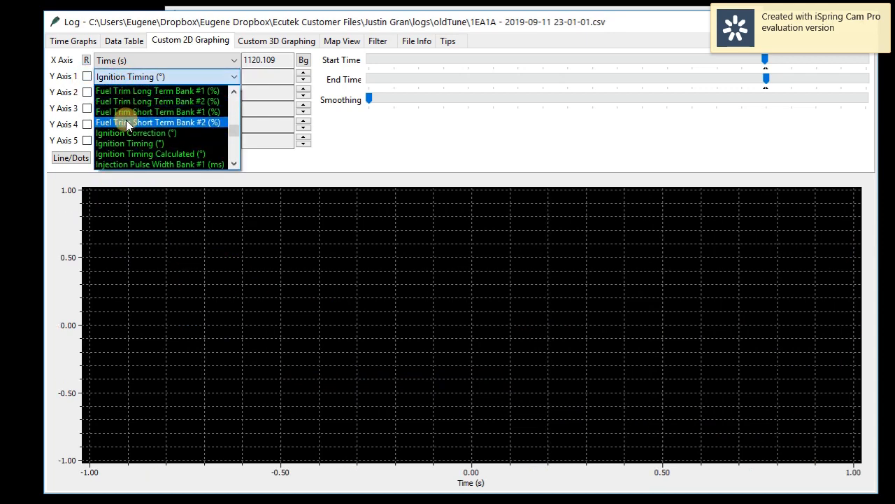
click(126, 128)
click(87, 76)
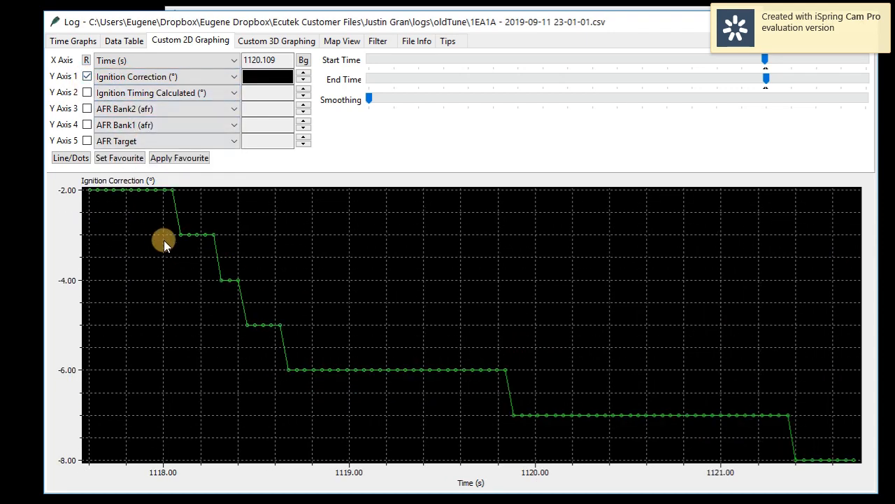
Set Y Axis 4 to Knock Sensor Cylinder 1 and display its trace with the ignition correction
click(159, 126)
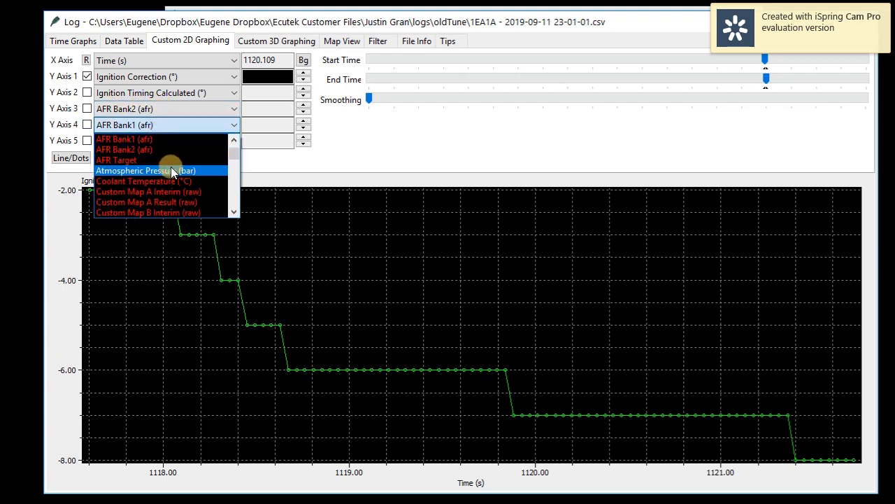
scroll(171, 166, down, 2)
scroll(170, 167, down, 7)
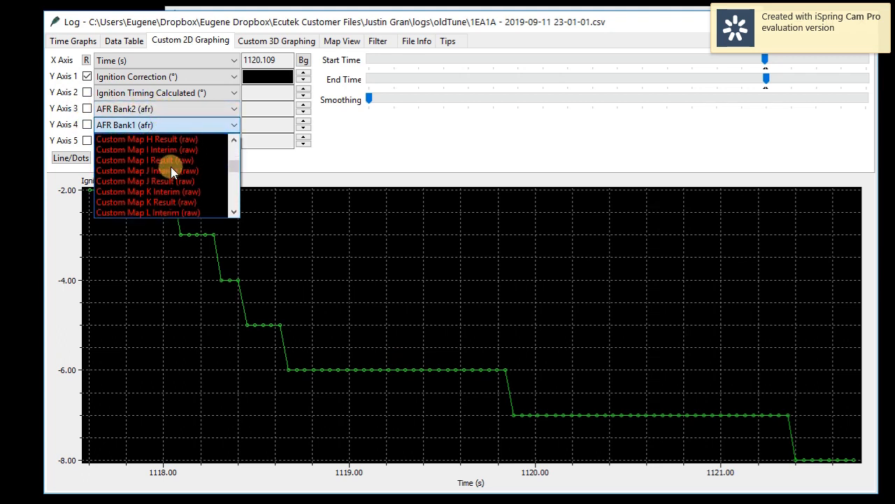
scroll(171, 167, down, 6)
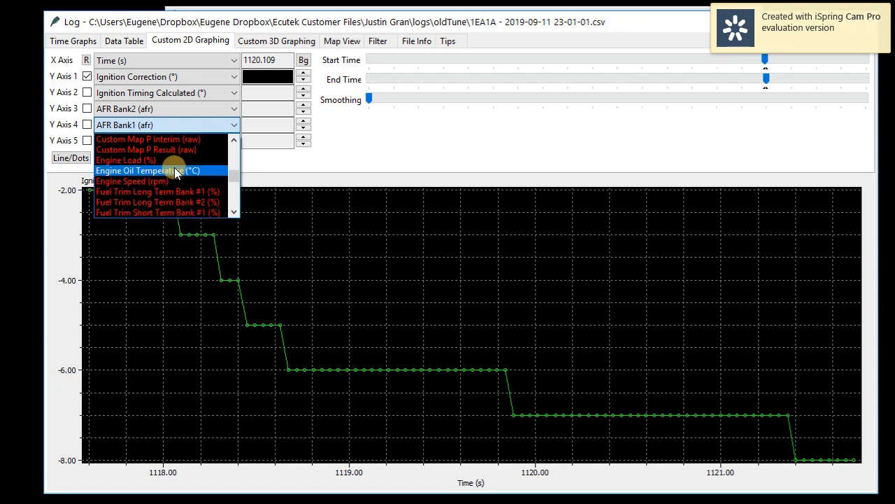
scroll(174, 167, down, 1)
scroll(174, 167, down, 2)
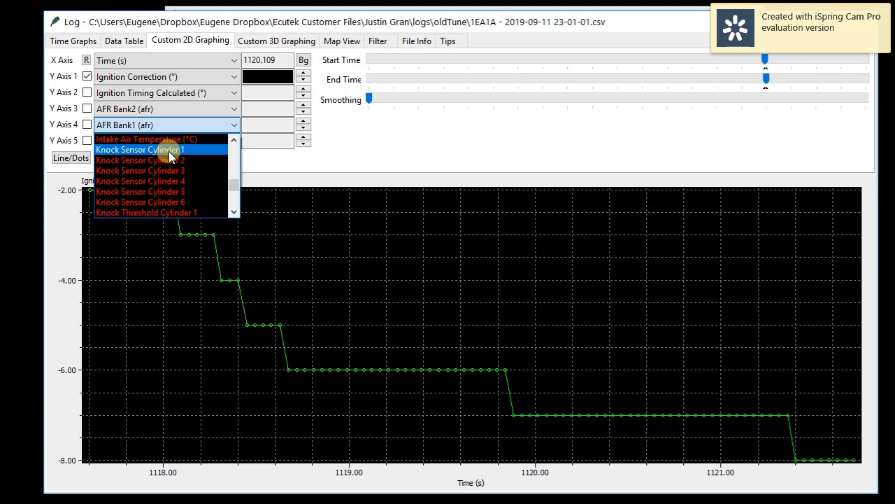
click(169, 151)
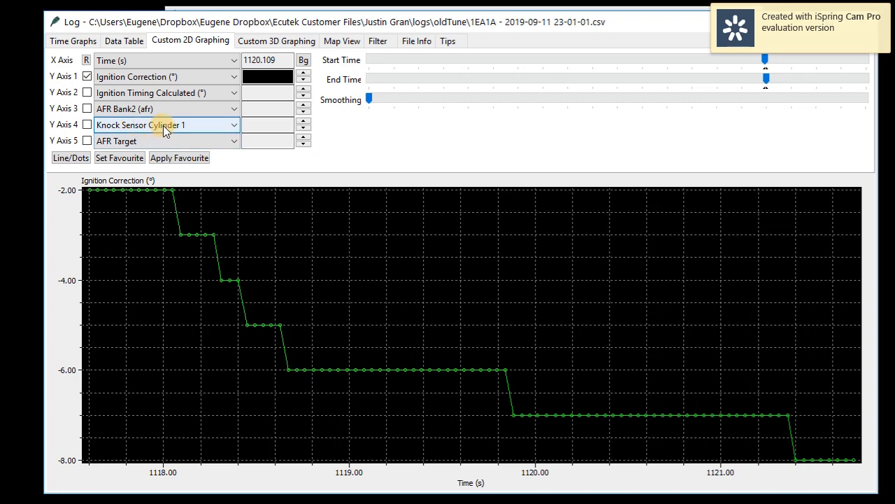
click(87, 124)
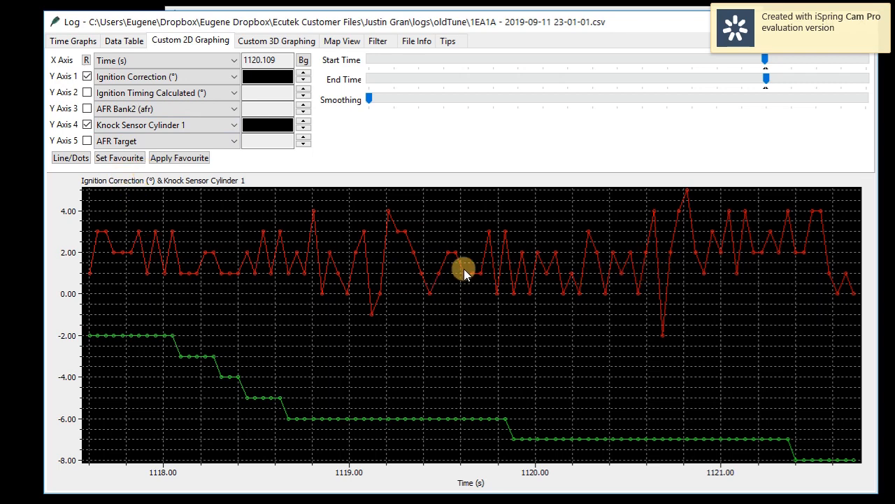
Set Y Axis 5 to Knock Threshold Cylinder 1 and display its trace against the cylinder 1 knock sensor
click(142, 143)
scroll(188, 201, down, 5)
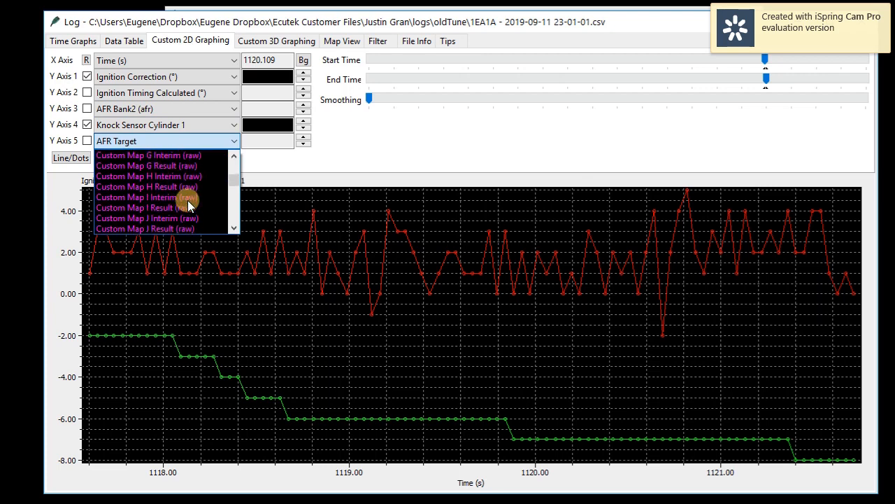
scroll(188, 202, down, 8)
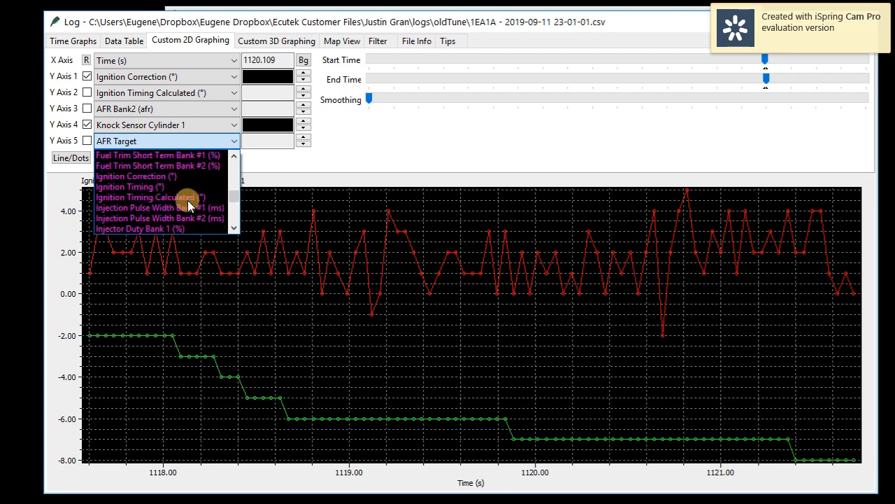
scroll(186, 204, down, 6)
click(183, 205)
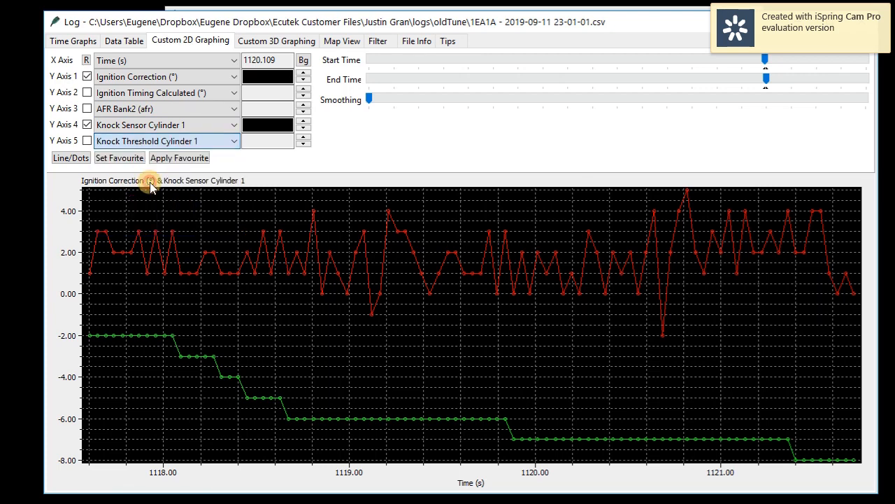
click(87, 140)
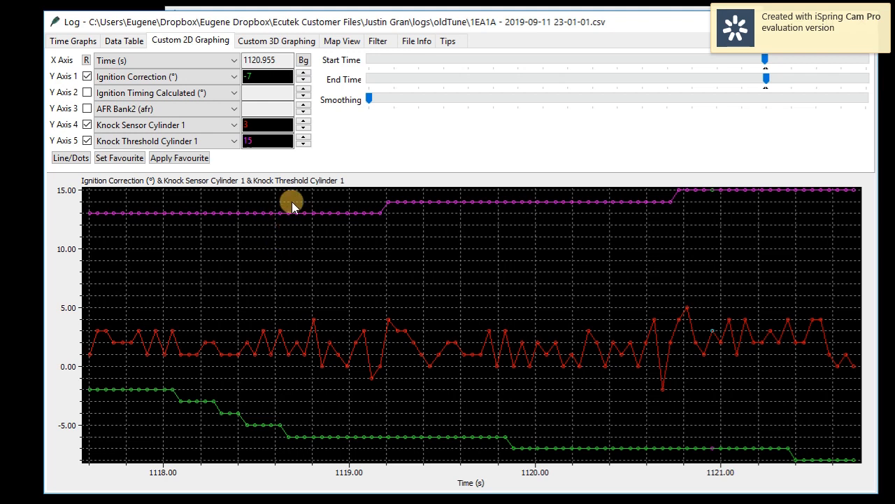
Switch the knock sensor and threshold traces to cylinder 2, and read the values at its two highest knock peaks
click(156, 126)
click(160, 148)
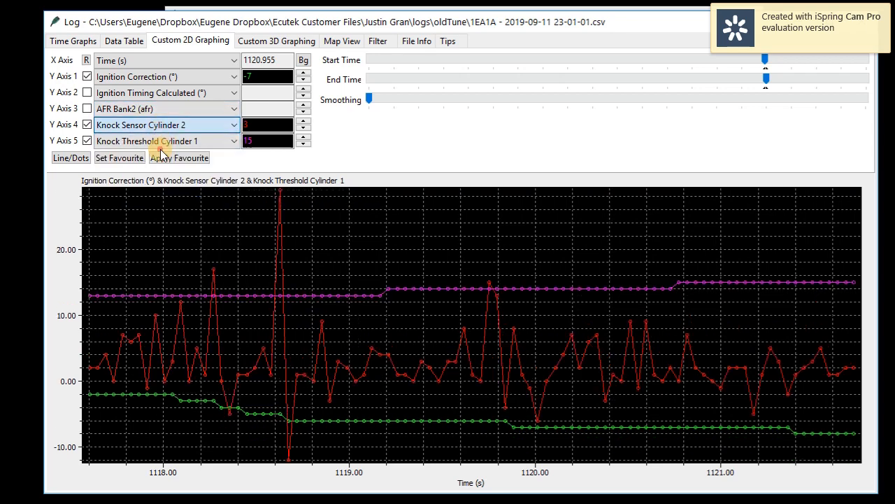
click(174, 141)
click(174, 164)
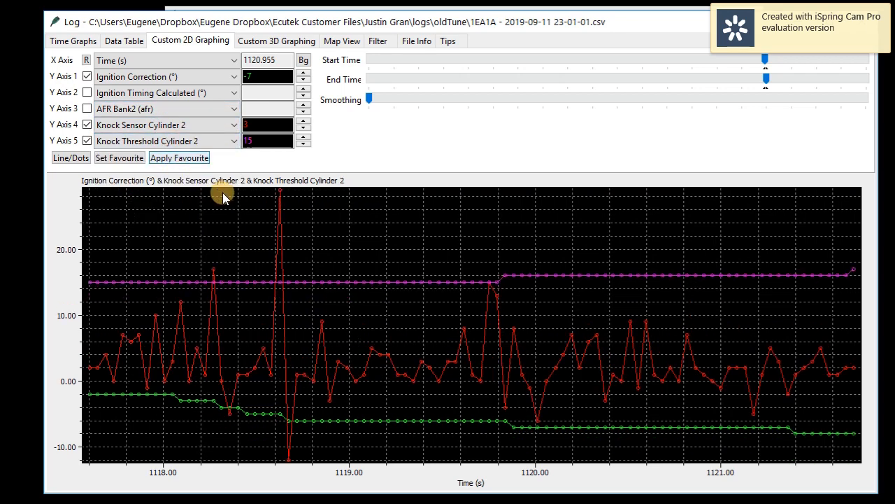
click(214, 269)
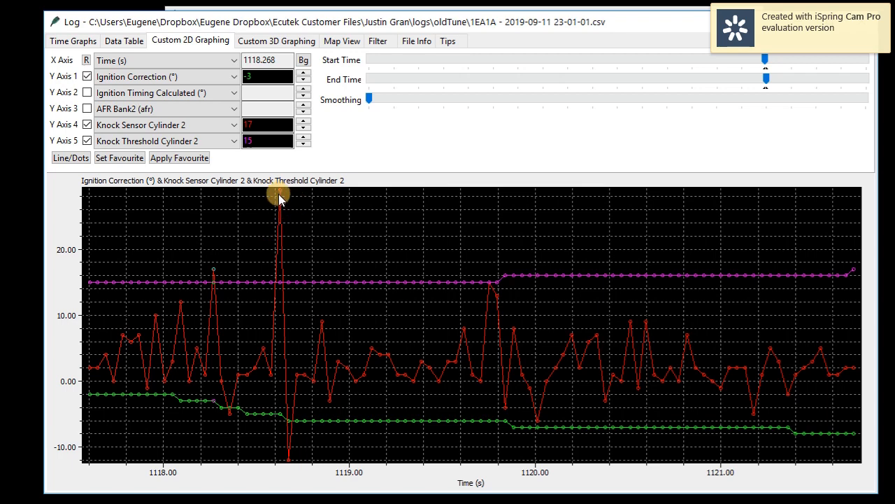
click(279, 196)
Set Y Axis 4 to Knock Sensor Cylinder 3 and Y Axis 5 to Knock Threshold Cylinder 3
click(163, 124)
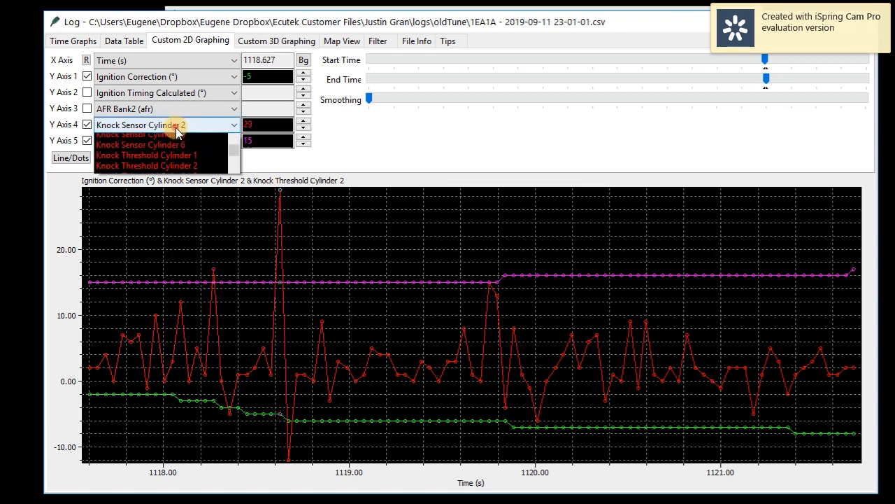
click(173, 147)
click(171, 165)
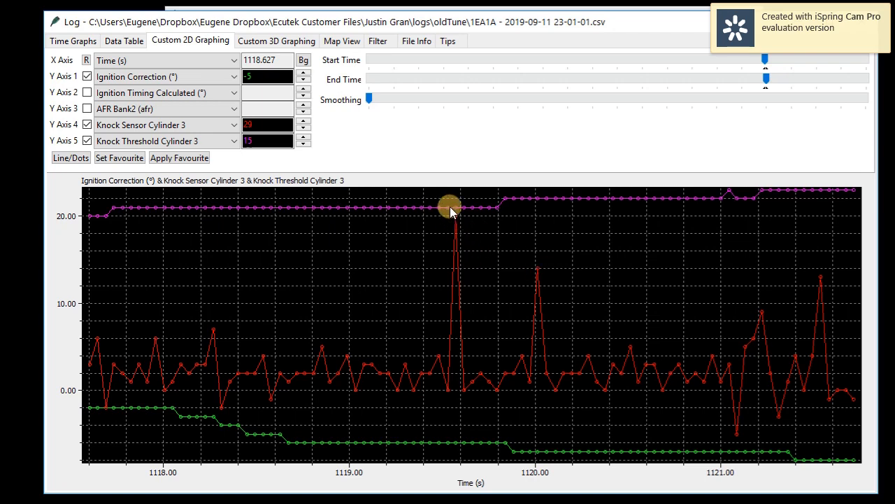
Switch the knock sensor and threshold traces to cylinder 4, and read the values at its highest knock peak
click(176, 124)
click(178, 147)
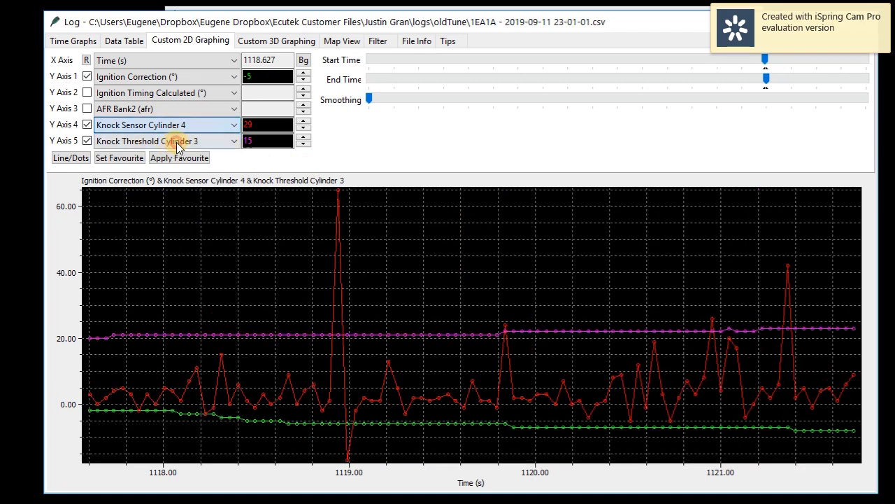
click(179, 144)
click(180, 161)
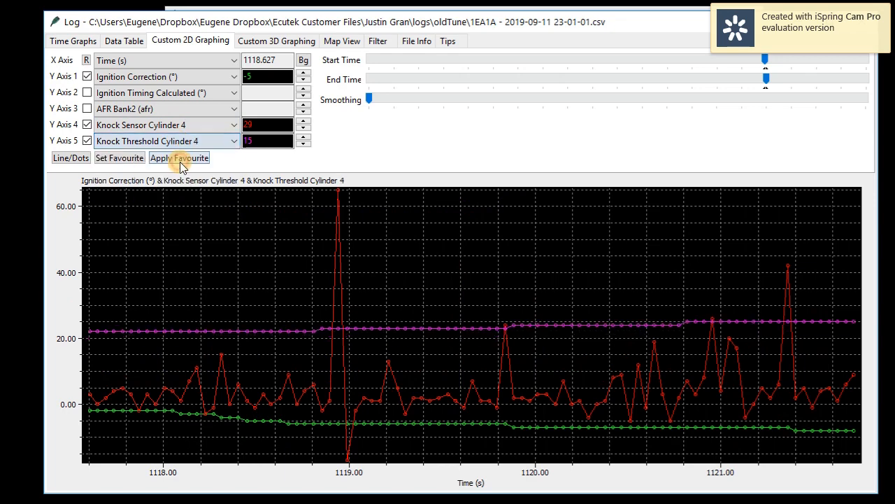
click(340, 188)
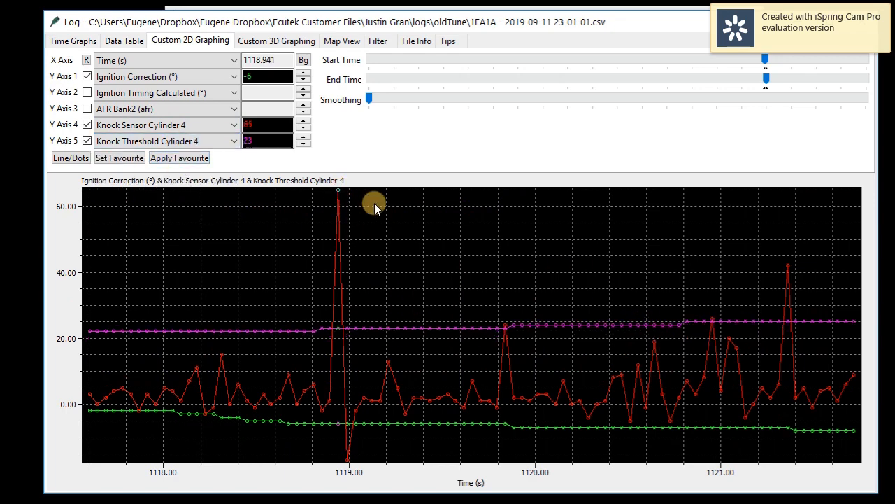
Set Y Axis 4 to Knock Sensor Cylinder 5 and Y Axis 5 to Knock Threshold Cylinder 5
click(156, 125)
click(152, 136)
click(168, 140)
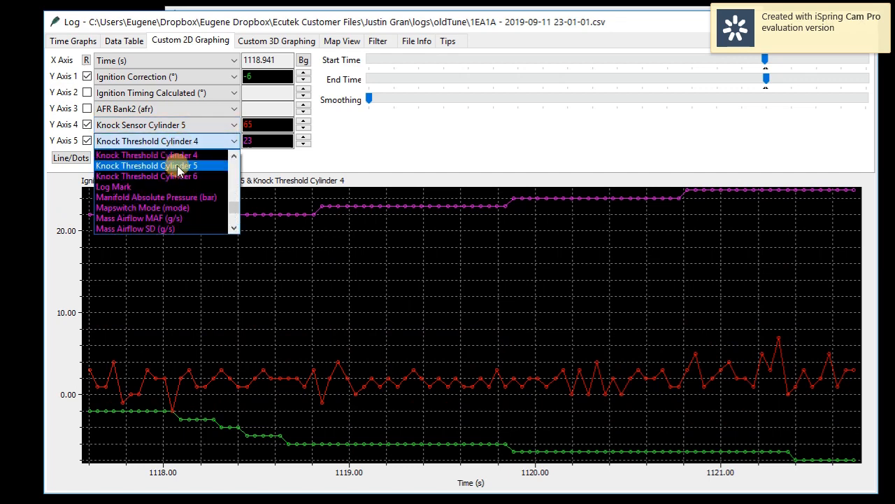
click(179, 168)
Switch the knock sensor and threshold traces on Y Axes 4 and 5 to cylinder 6
click(187, 128)
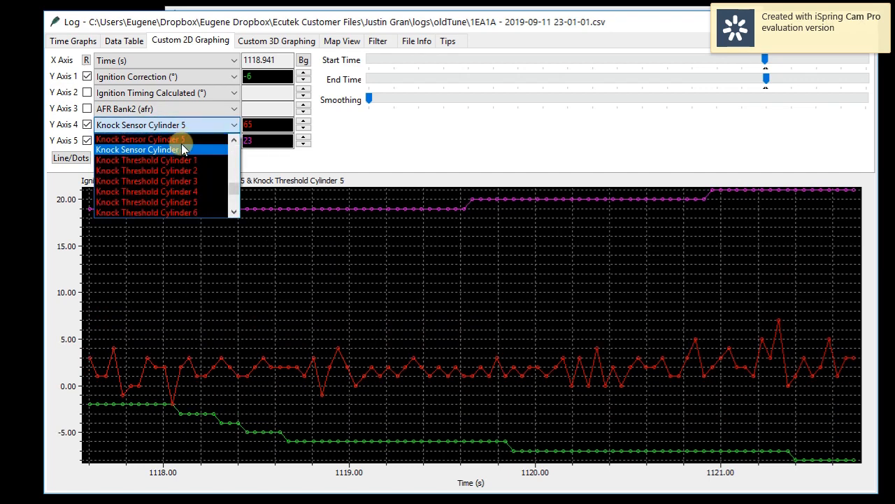
click(181, 149)
click(189, 140)
click(189, 161)
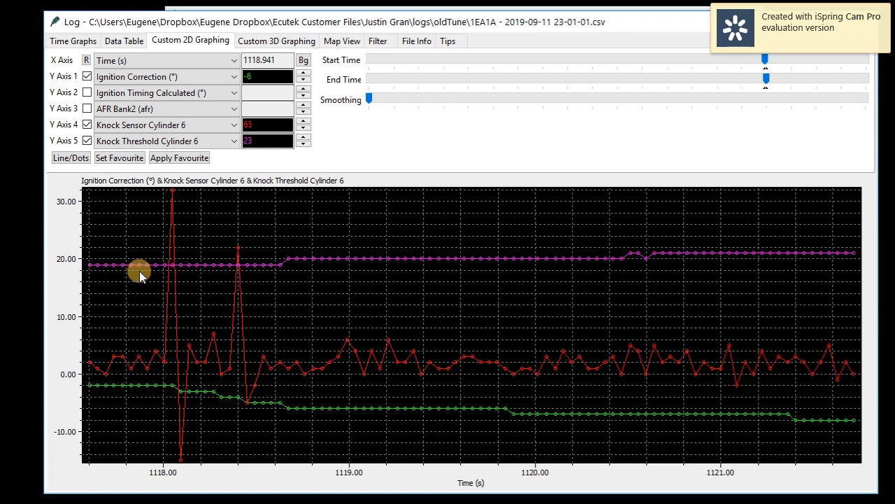
Hide the knock and Ignition Correction traces in the custom 2D graph, and remove Ignition Correction from the time graphs
click(87, 125)
click(87, 140)
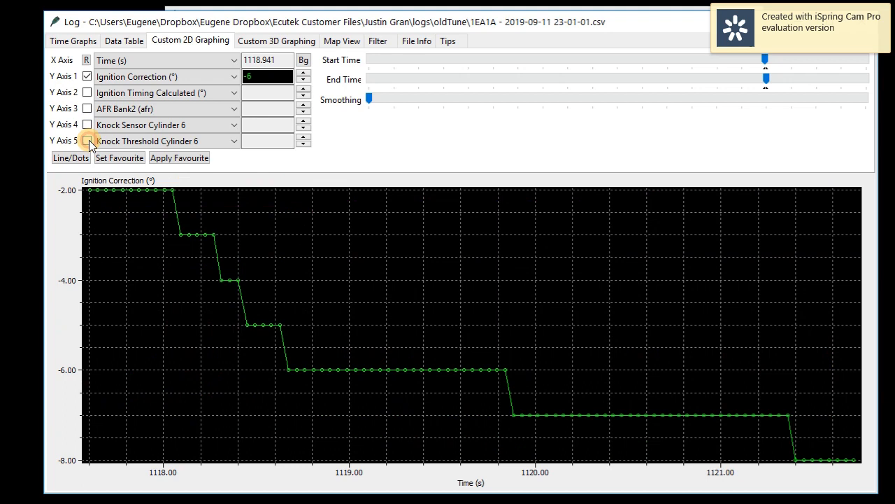
click(86, 77)
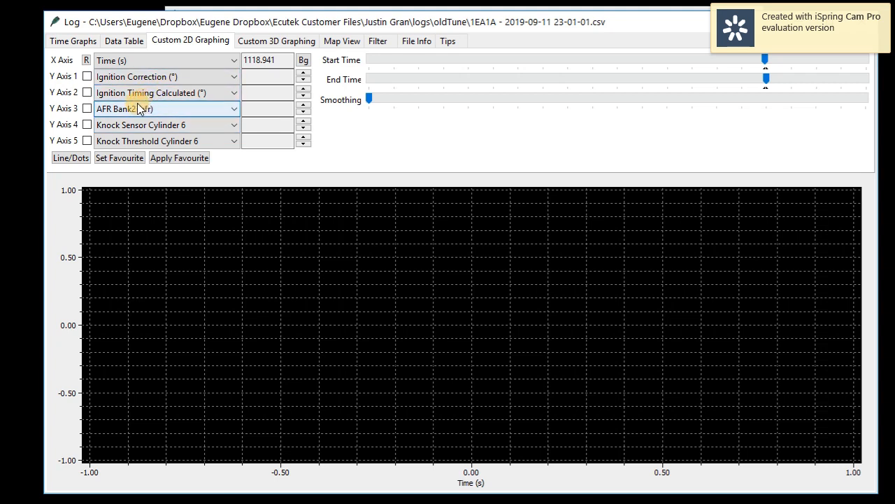
click(73, 41)
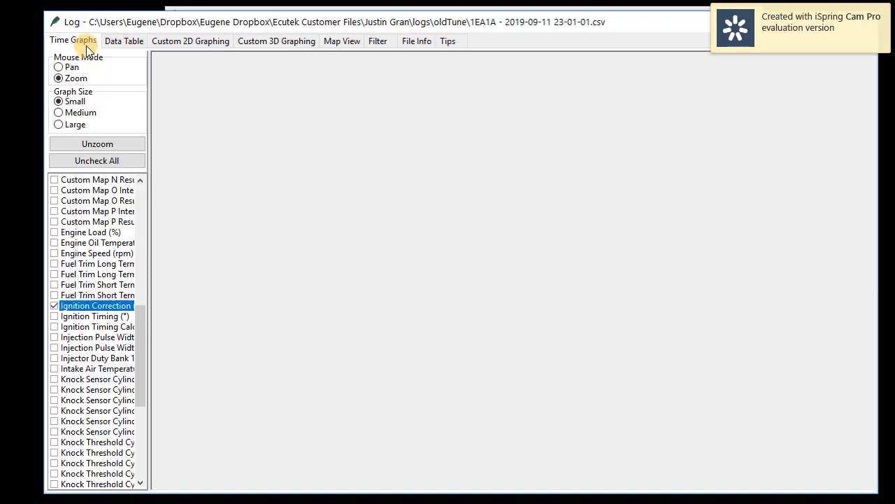
click(54, 306)
Compare cylinder 6's knock sensor and threshold traces against Engine Speed (rpm) in the custom 2D graph, and hide both traces
click(205, 43)
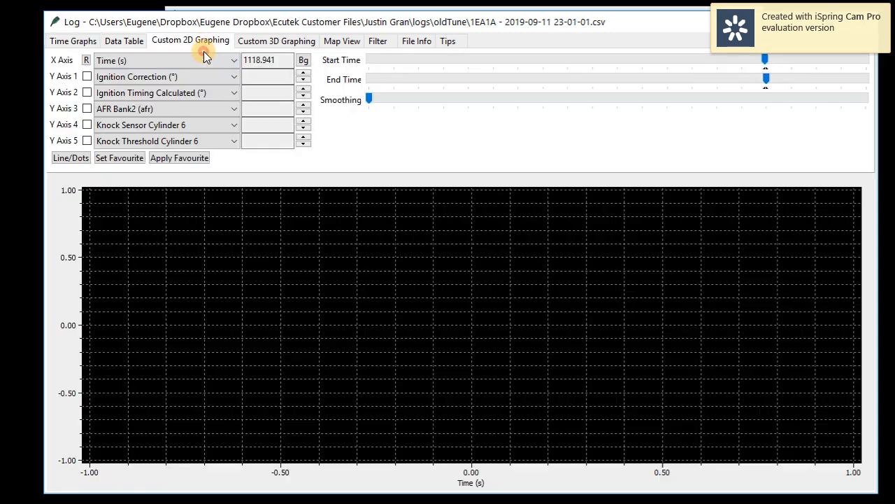
click(85, 60)
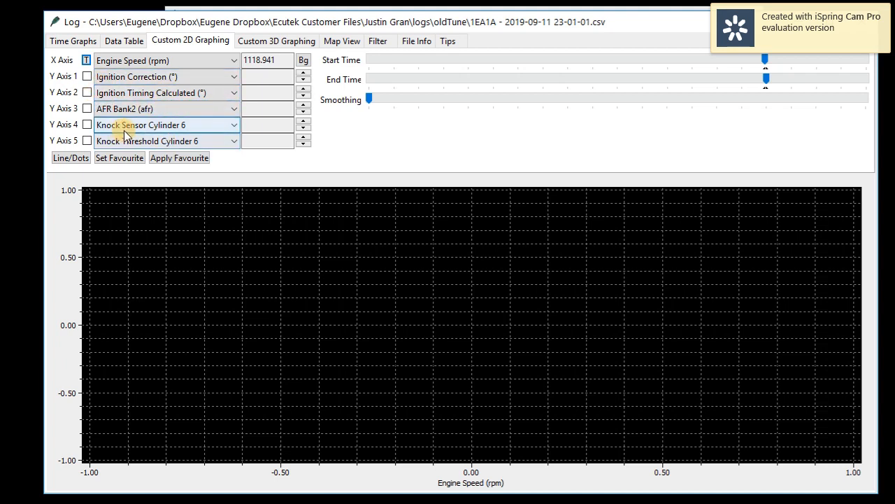
click(86, 124)
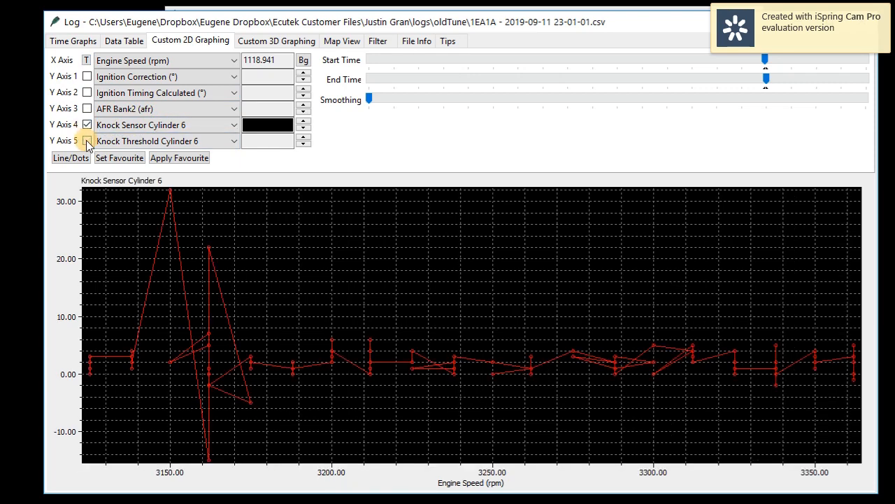
click(87, 141)
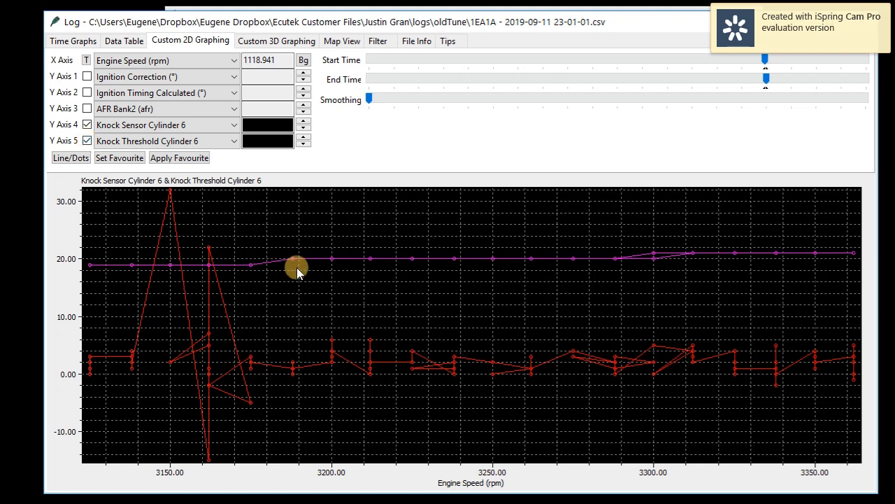
click(173, 272)
click(359, 255)
drag(358, 255, 755, 268)
click(86, 125)
click(87, 141)
Chart Accelerator Pedal Sensor #1 over time and zoom in on the full-throttle run from about 1085 to 1097 s
click(73, 40)
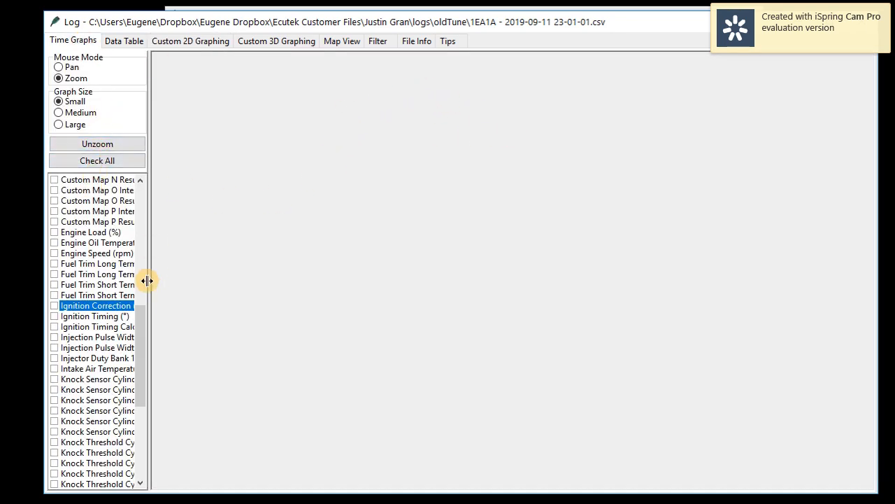
drag(144, 333, 140, 205)
click(54, 180)
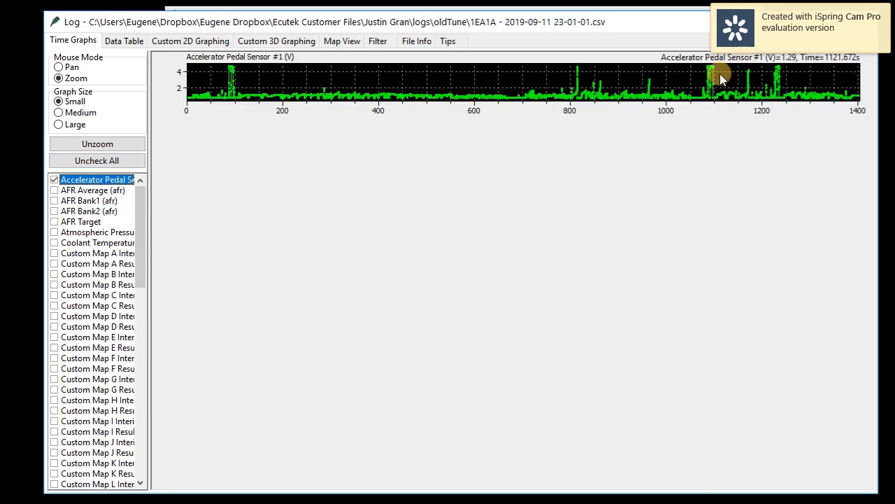
drag(718, 73, 703, 63)
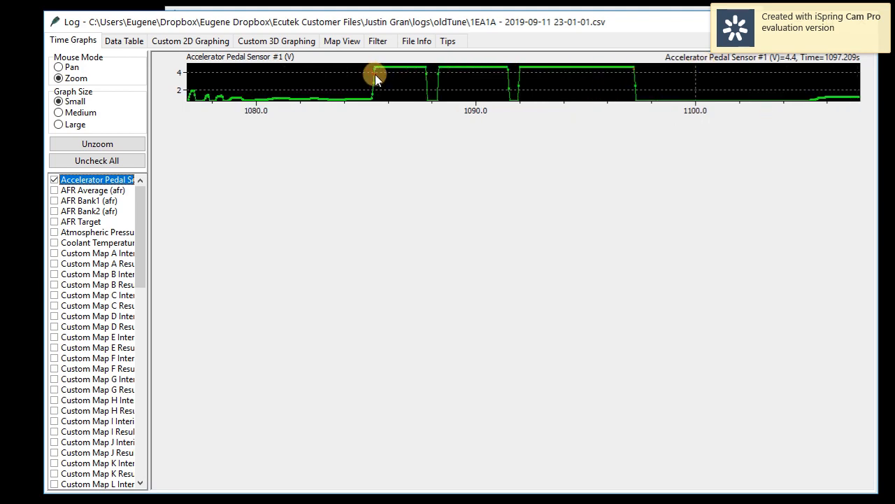
drag(375, 74, 367, 73)
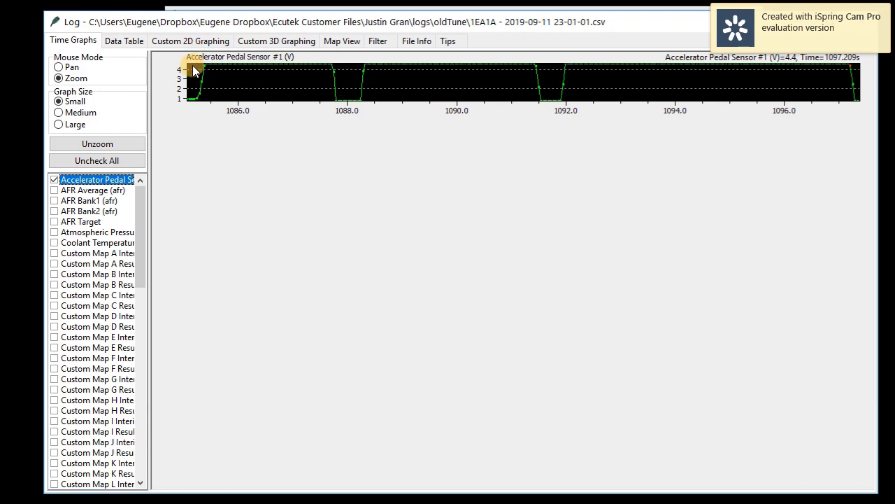
Plot Knock Sensor Cylinder 6 and Knock Threshold Cylinder 6 against engine speed for the full-throttle run
click(167, 43)
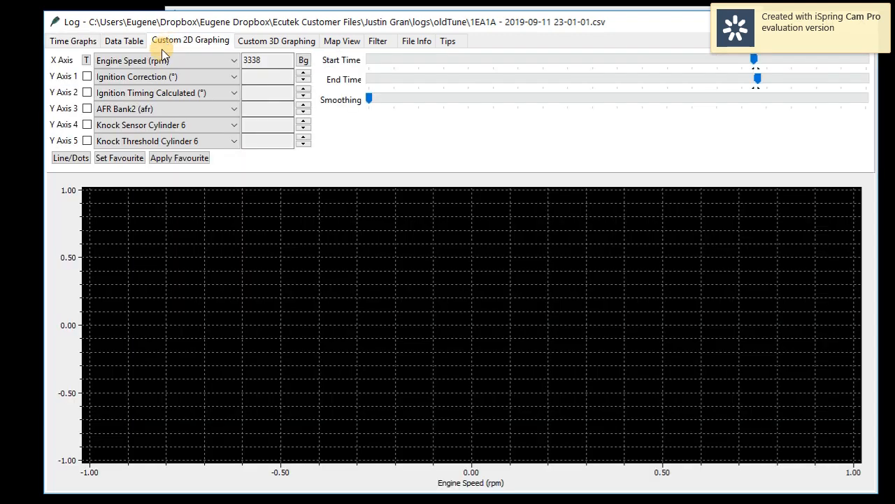
click(87, 126)
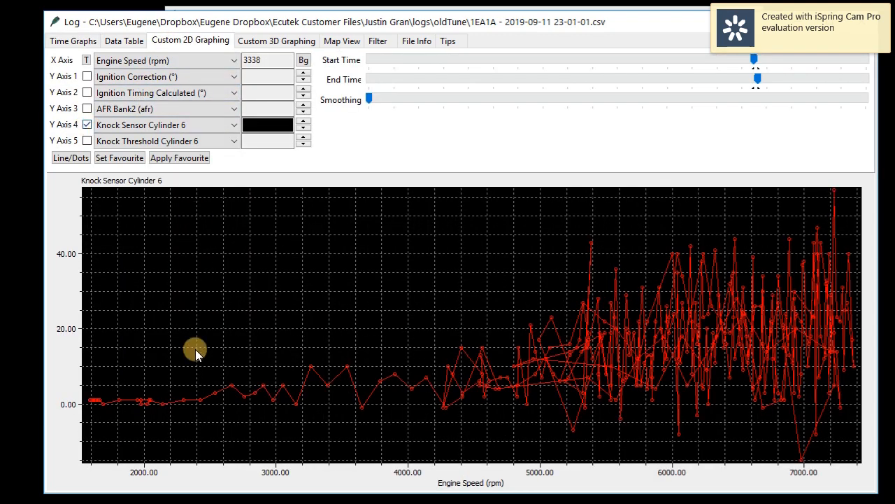
click(87, 140)
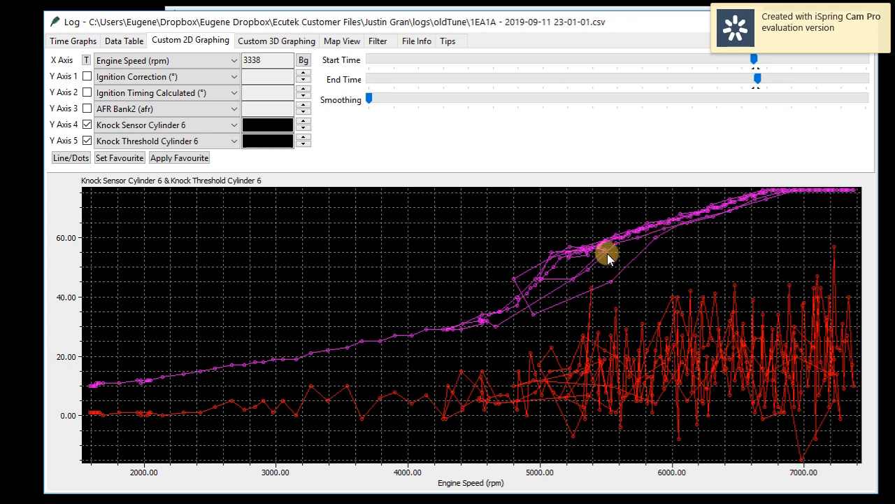
Switch the knock sensor and threshold traces to cylinder 4, compare them over engine speed, and hide both traces
click(217, 130)
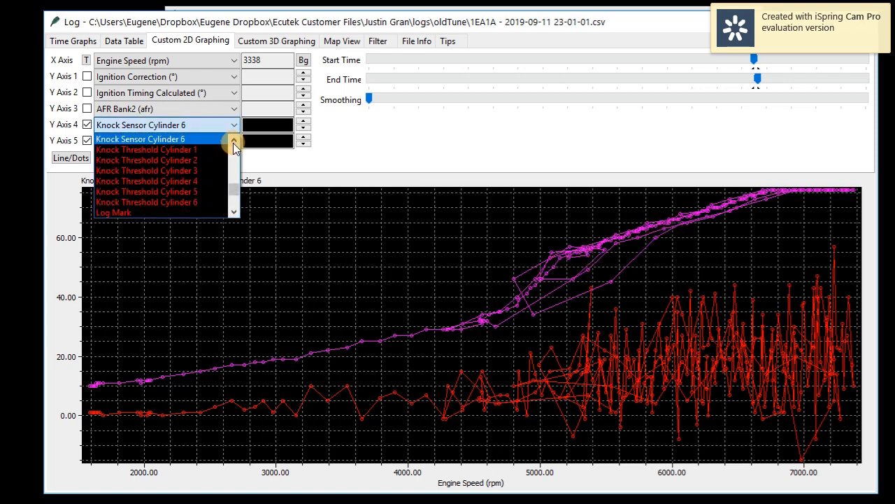
scroll(233, 144, up, 2)
click(219, 145)
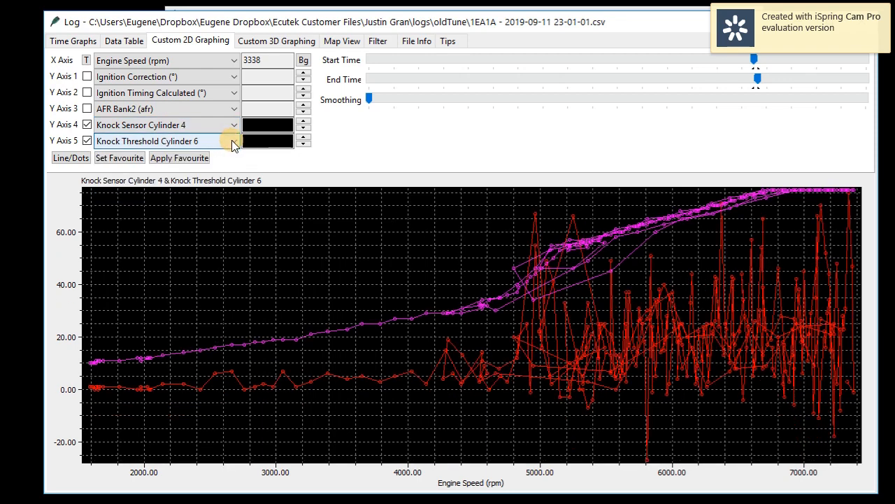
click(231, 140)
scroll(225, 157, up, 2)
click(227, 157)
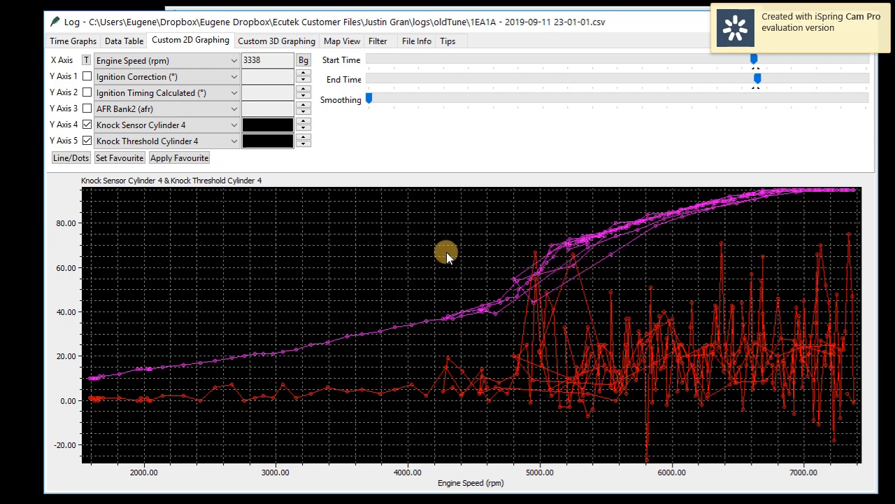
click(87, 124)
click(87, 141)
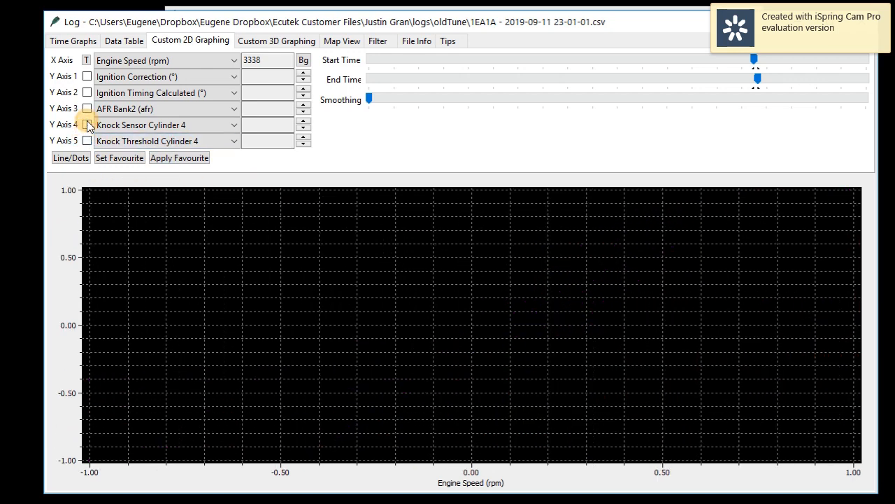
View the custom 3D graph and the Mass Airflow map view, and return to the time graphs
click(283, 47)
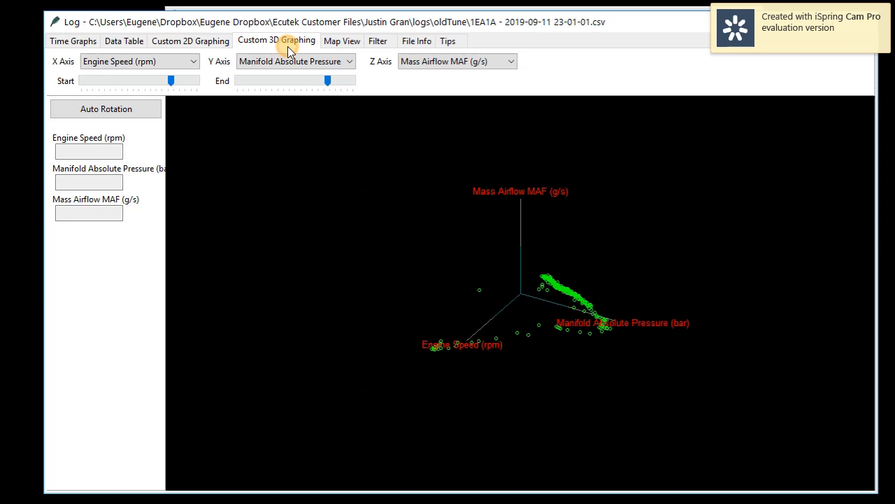
click(342, 46)
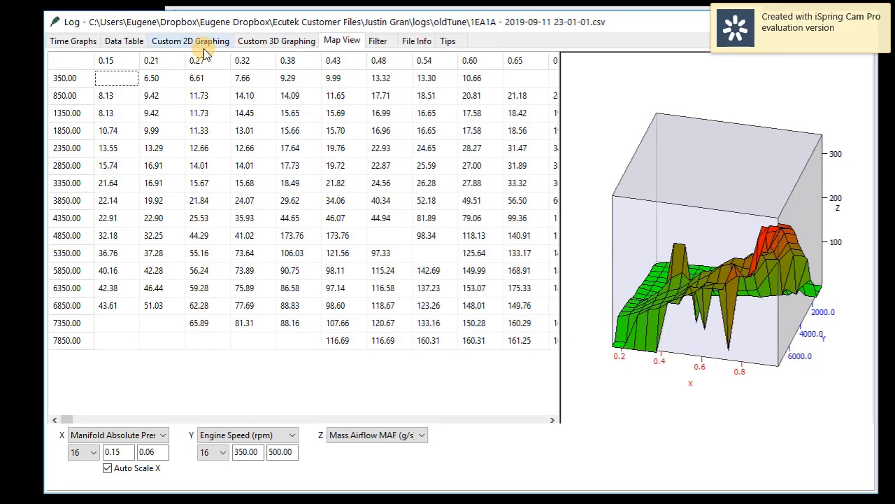
click(88, 43)
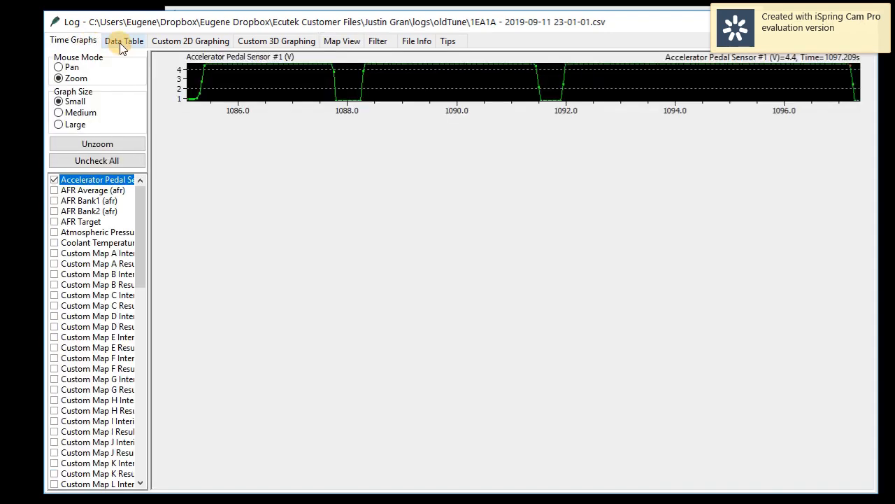